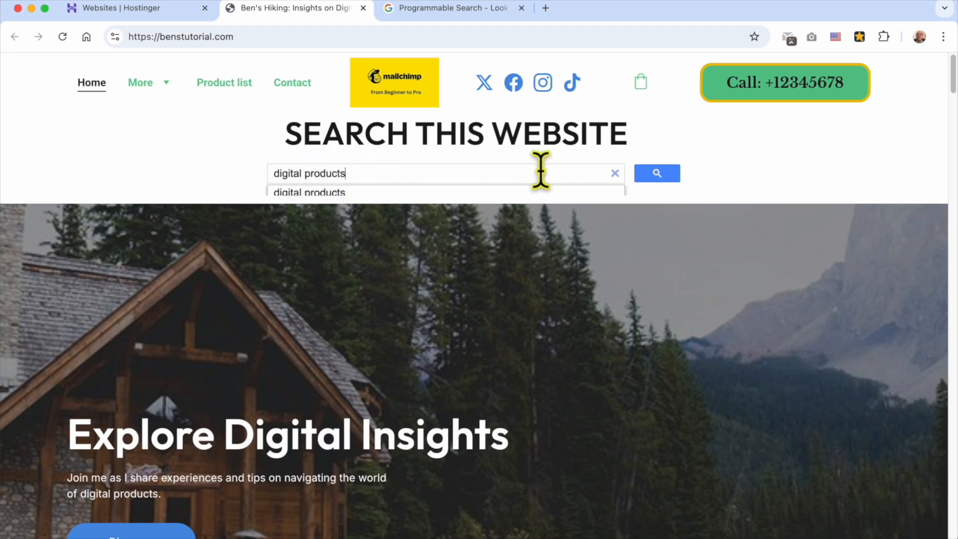
Run the site search for "digital products" on the live website and check which domain the results come from
click(656, 174)
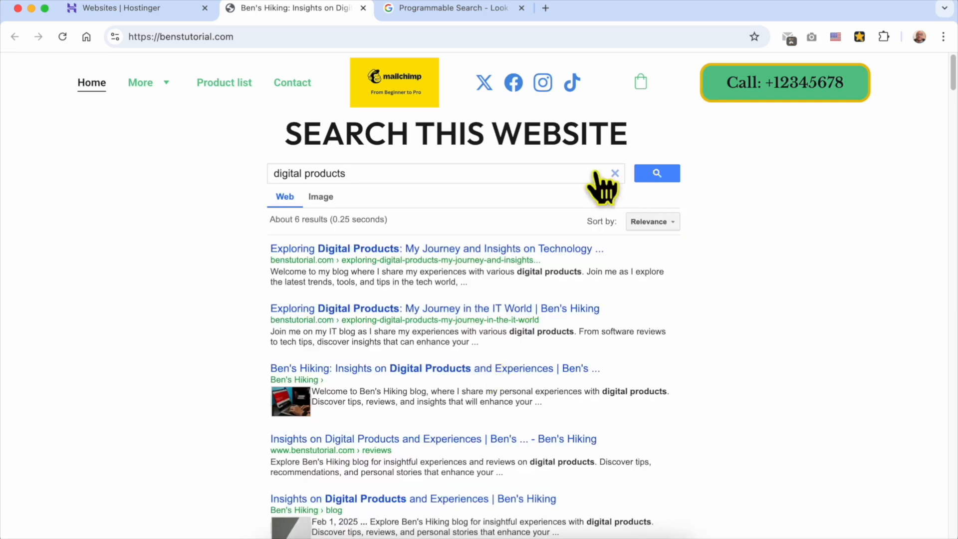
scroll(449, 479, down, 1)
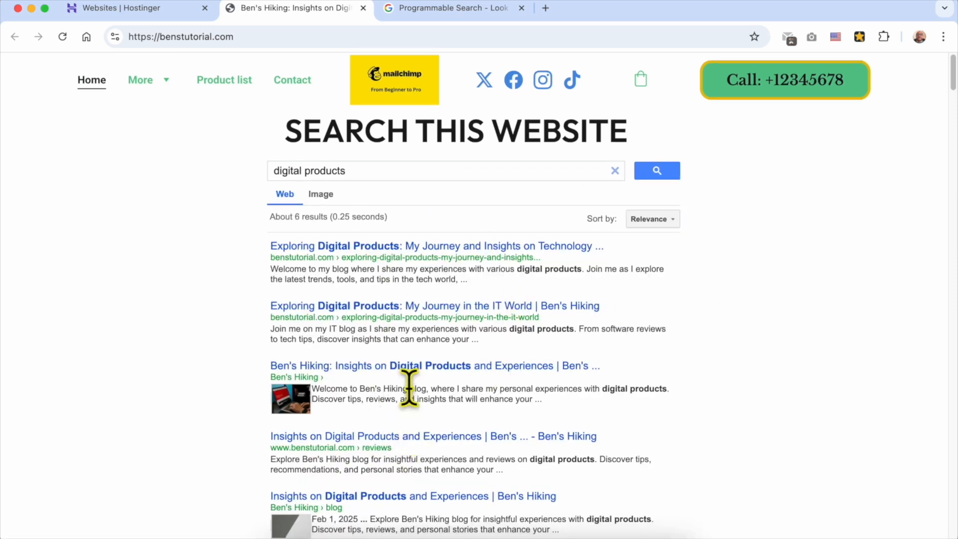
drag(270, 257, 311, 257)
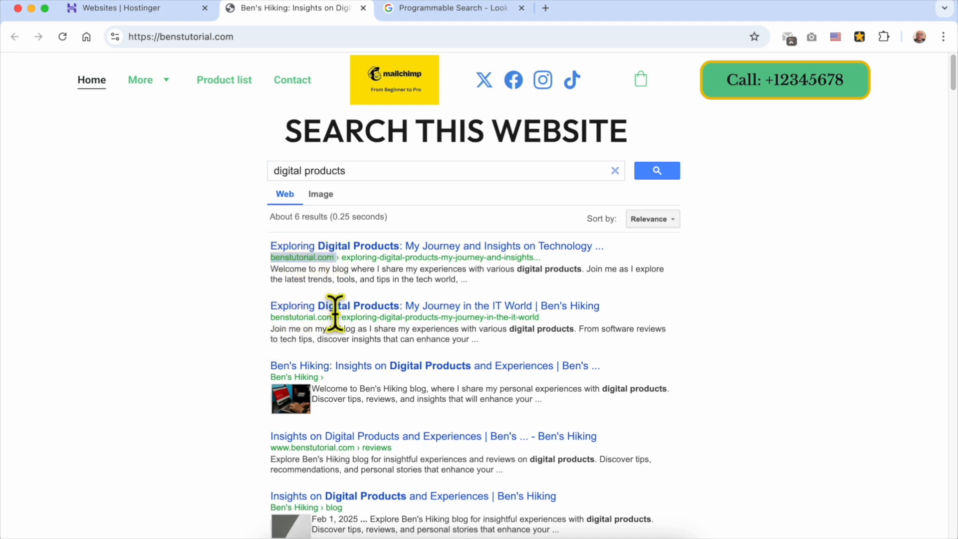
click(271, 321)
drag(271, 319, 339, 317)
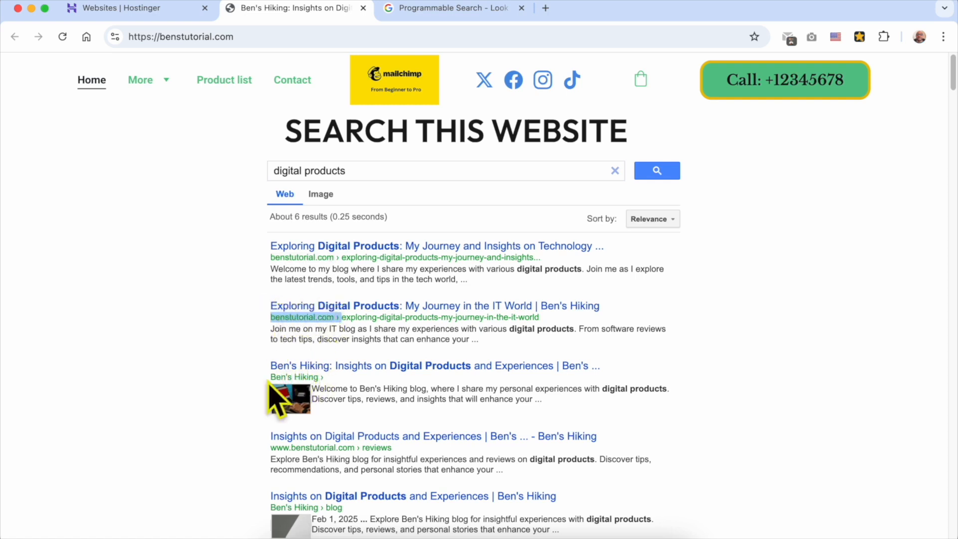
scroll(282, 454, down, 3)
scroll(444, 324, up, 2)
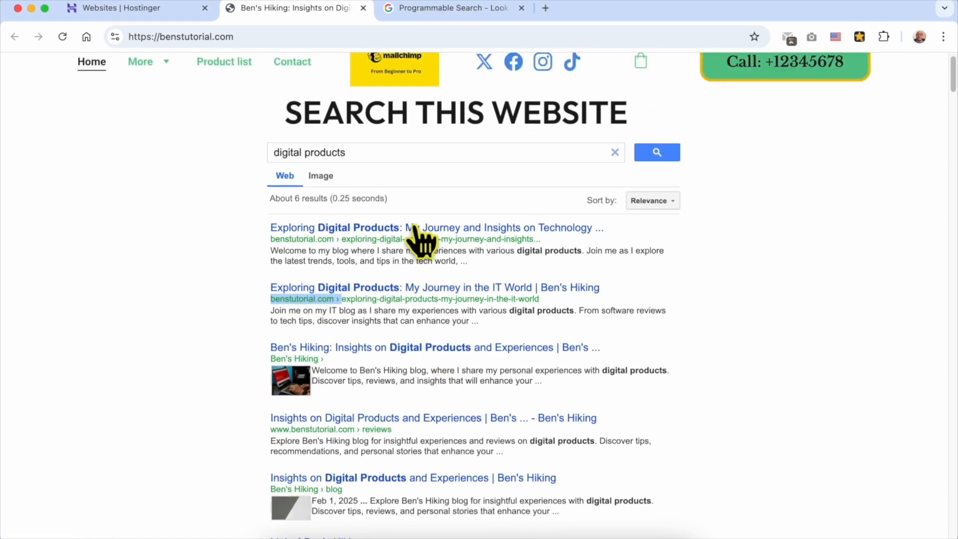
Open the first result, "Exploring Digital Products: My Journey and Insights on Technology", and check its title for the search term
click(415, 228)
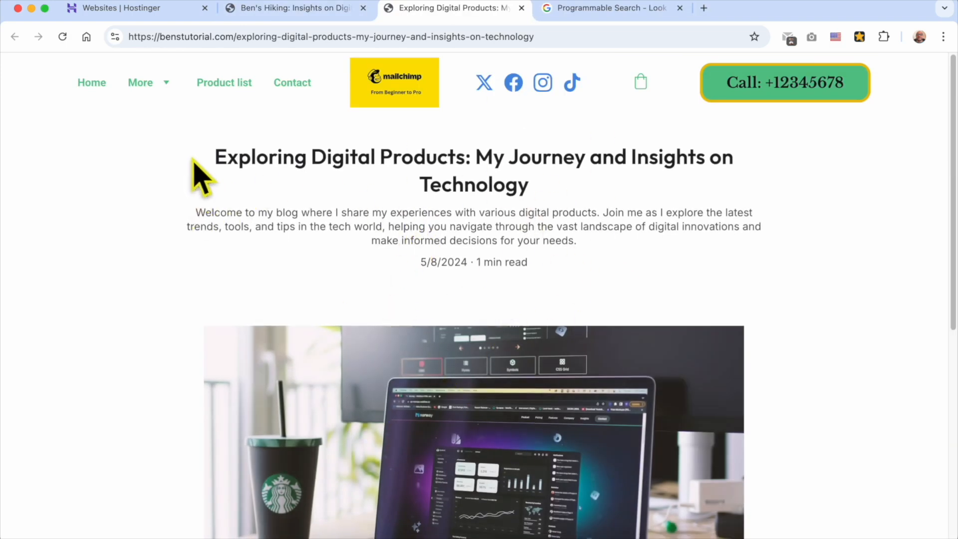
drag(312, 150, 479, 149)
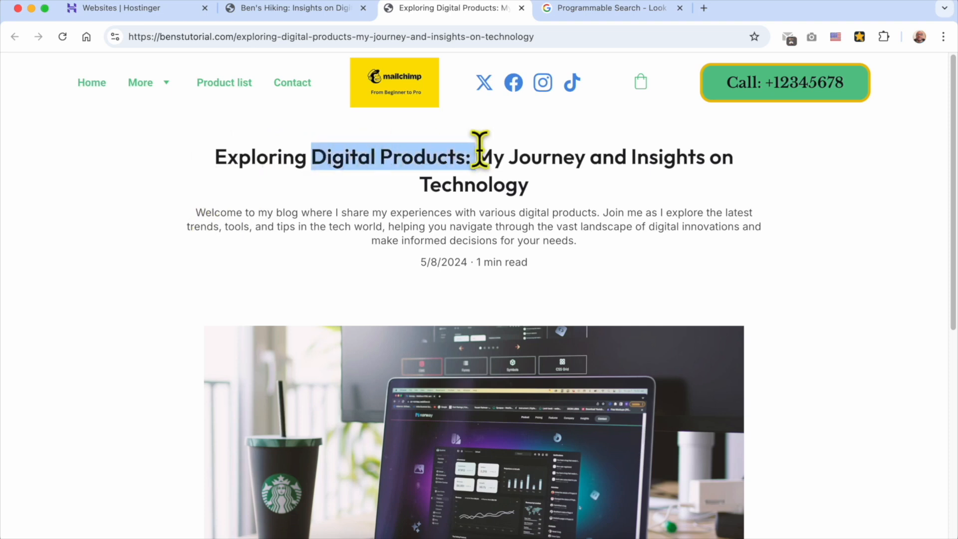
click(468, 195)
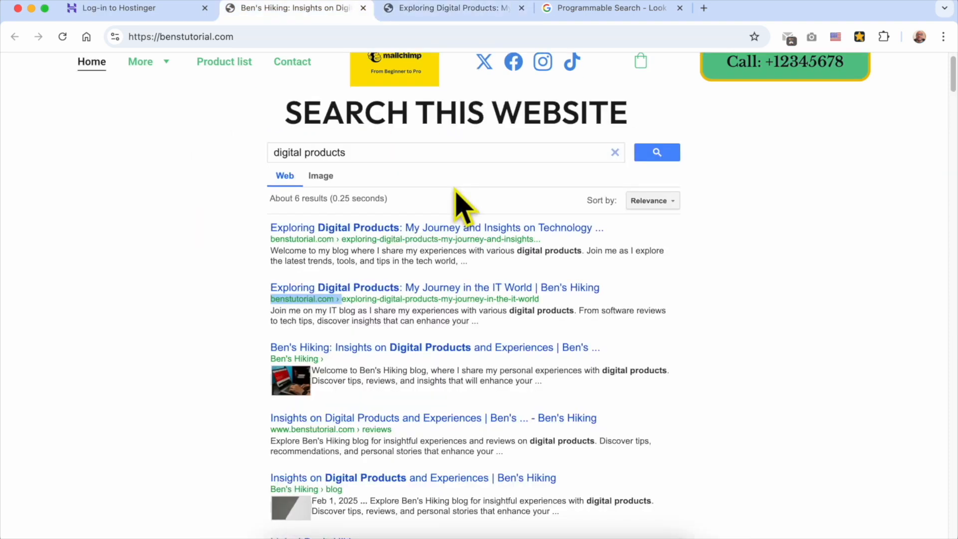
Switch to Hostinger, log in to the account and open the websites list
click(164, 14)
click(442, 439)
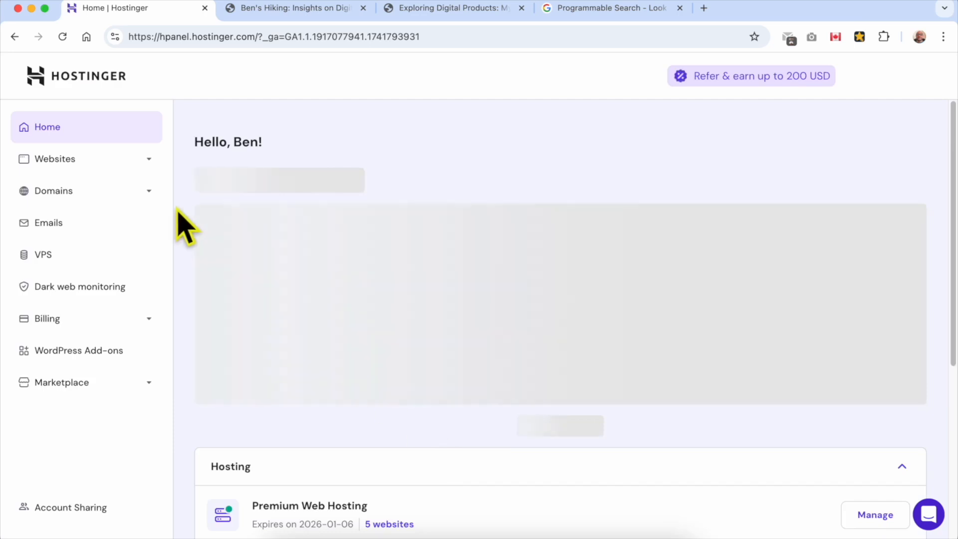
click(137, 167)
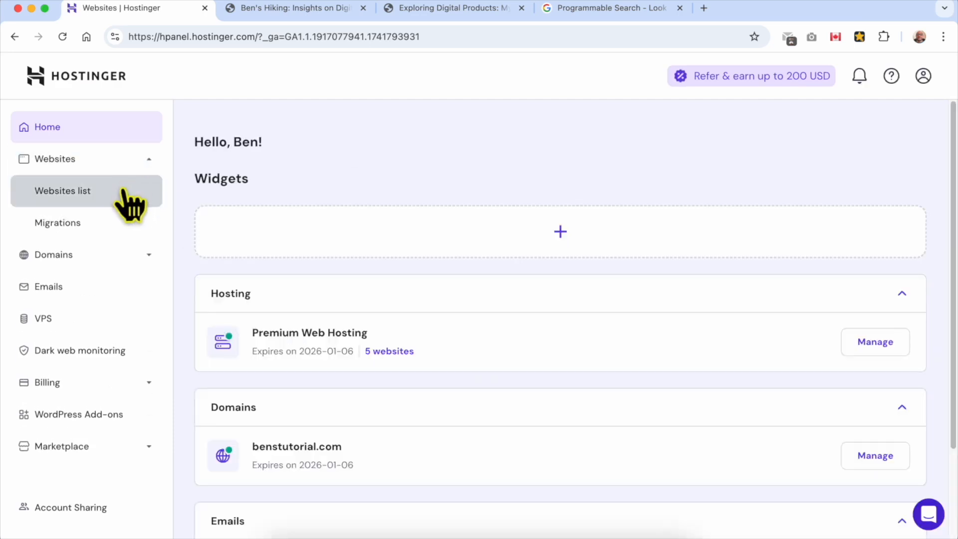
click(127, 196)
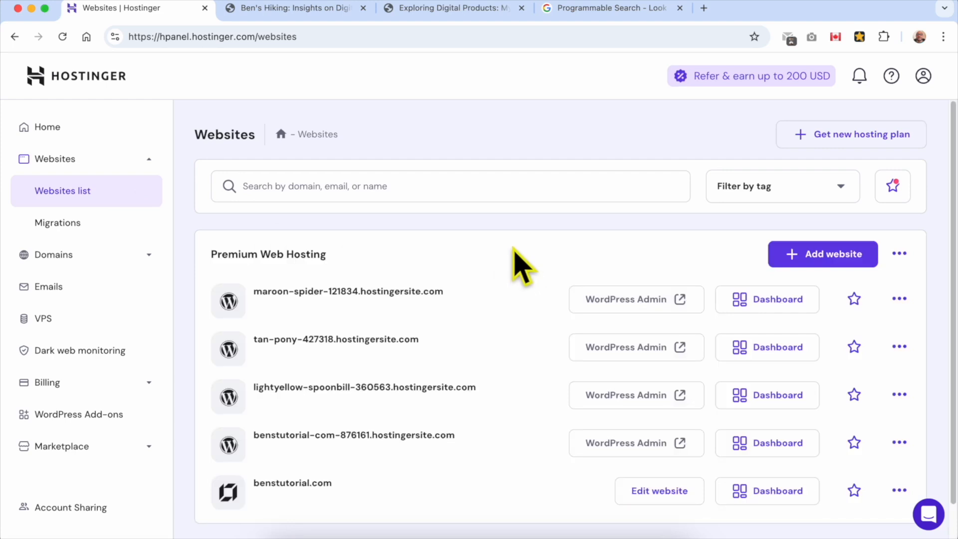
Find benstutorial.com in the websites list and open it for editing in the website builder
scroll(536, 252, down, 3)
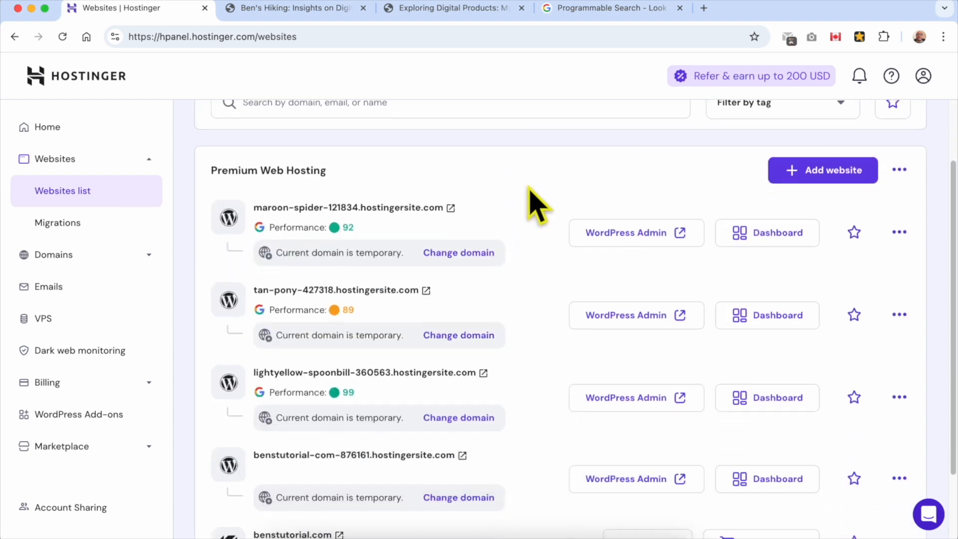
scroll(530, 204, down, 3)
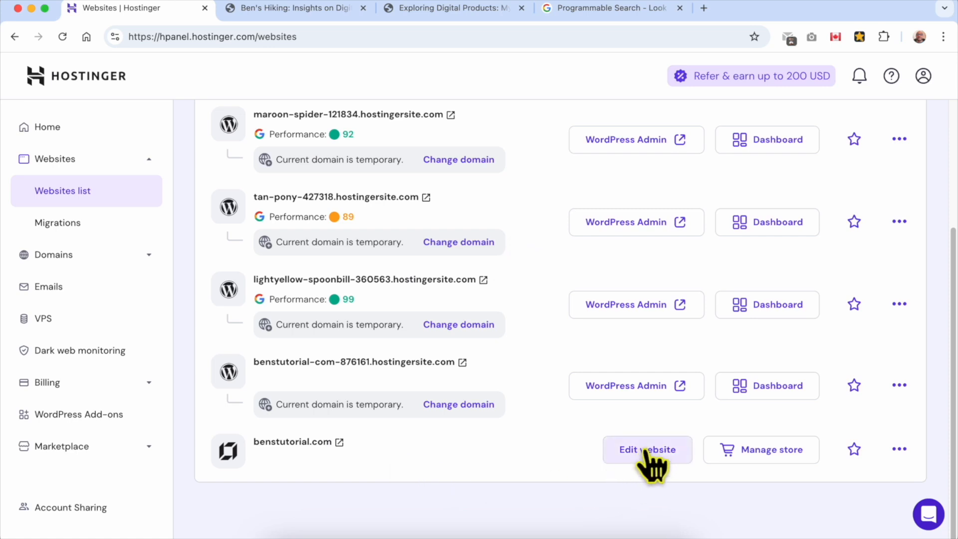
double_click(352, 445)
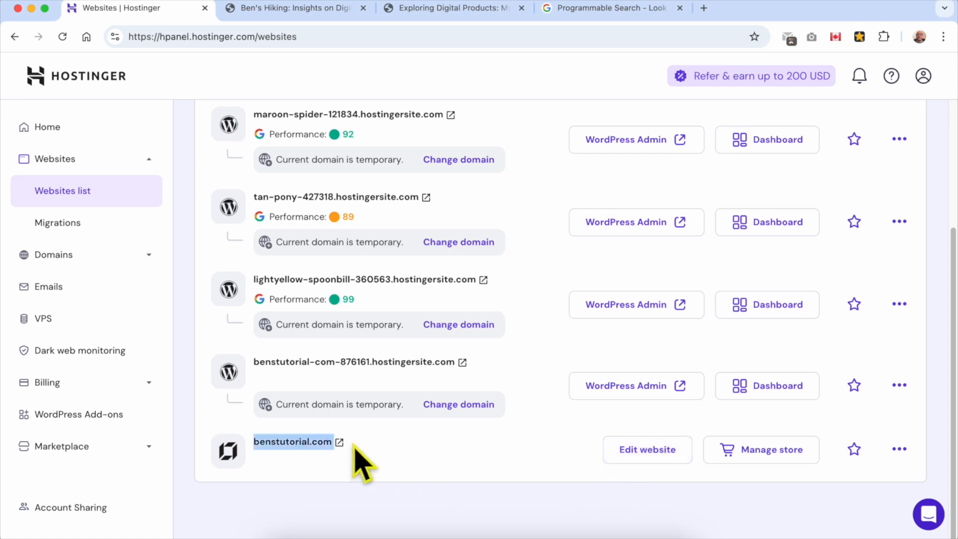
click(378, 465)
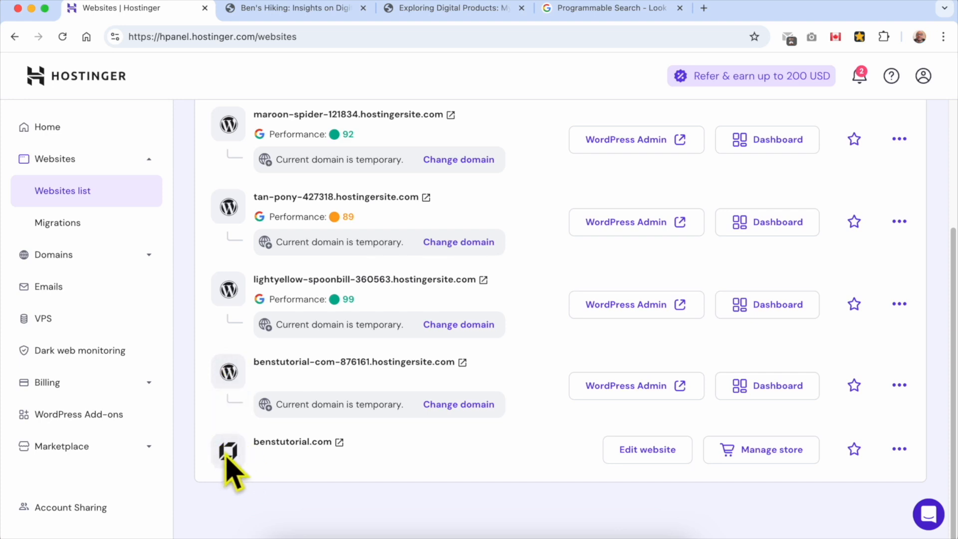
click(631, 454)
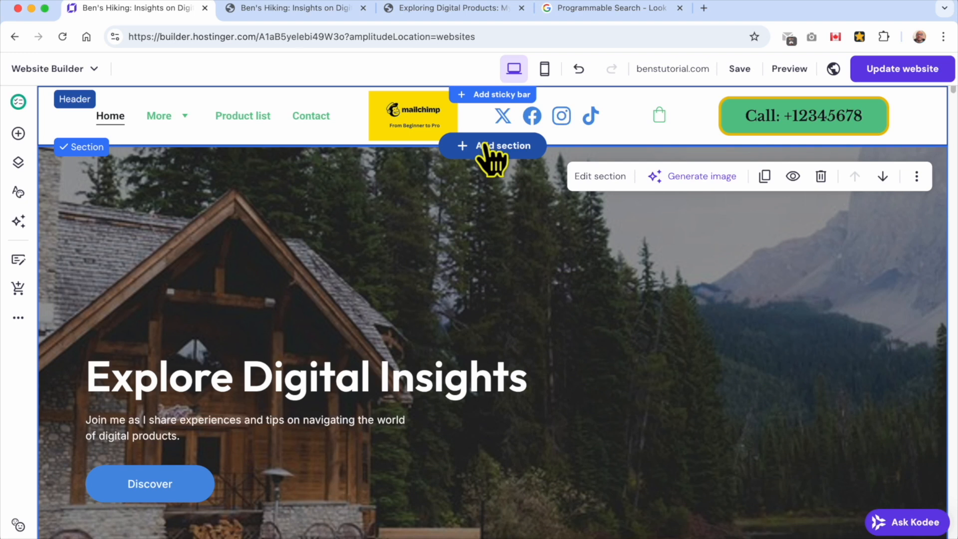
Add a blank section to the home page directly below the header
click(493, 150)
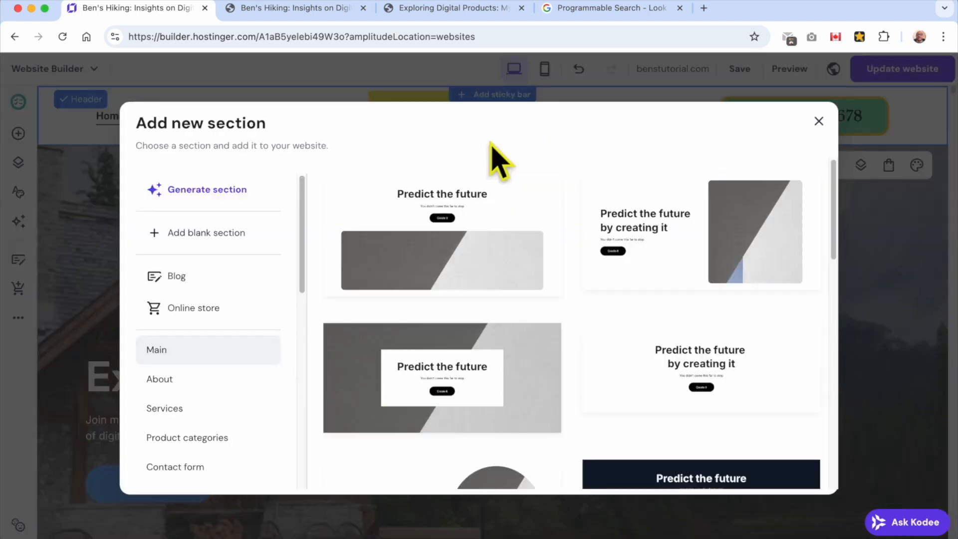
click(246, 242)
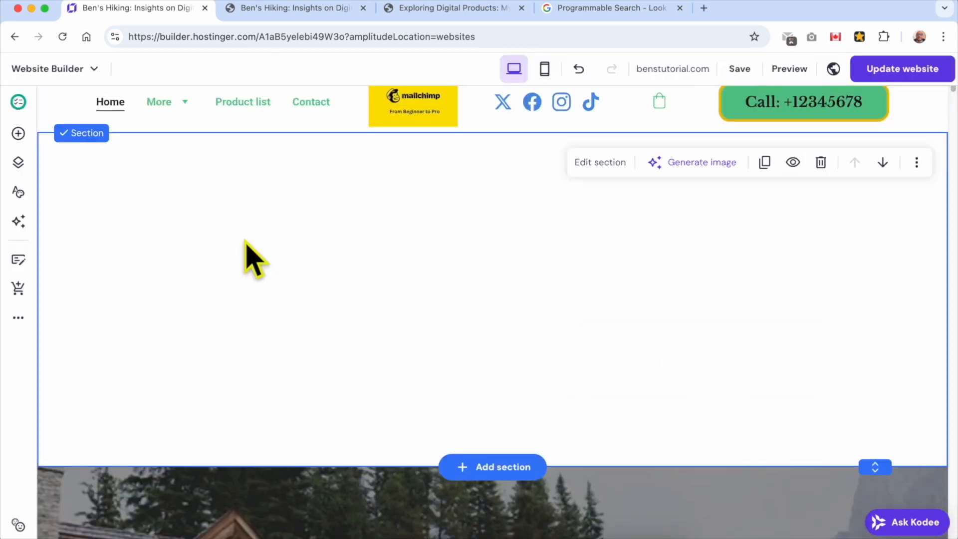
Add a text element to the blank section and replace its placeholder with "SEARCH THIS WEBSITE"
click(19, 133)
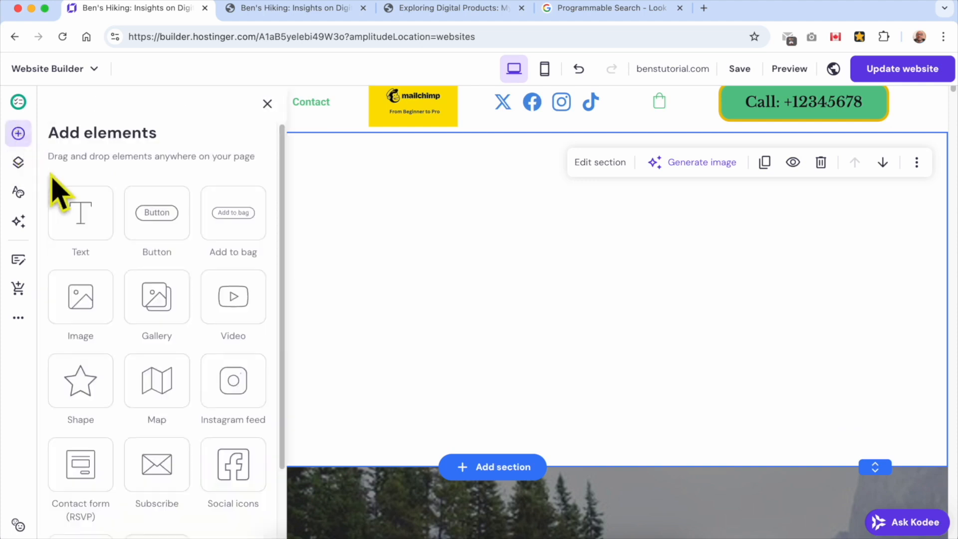
click(342, 196)
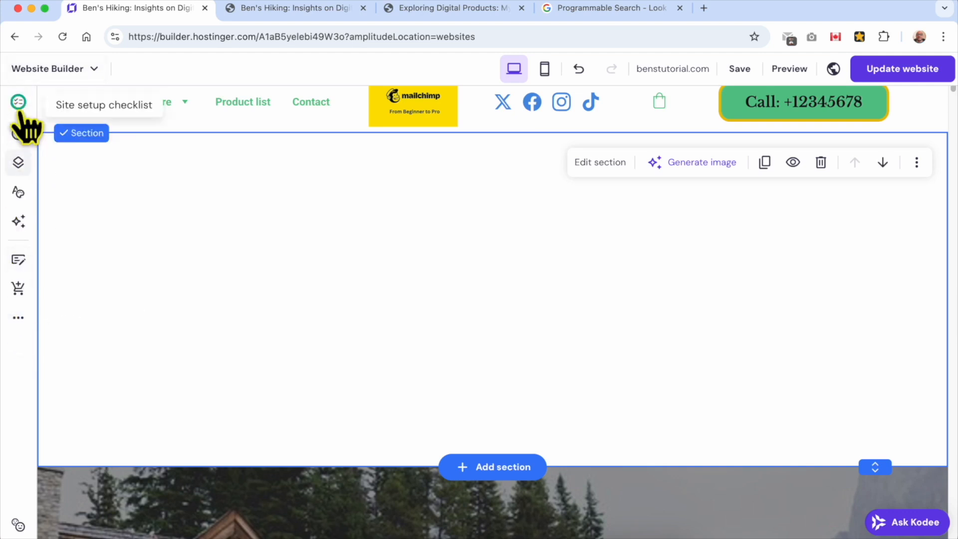
click(18, 133)
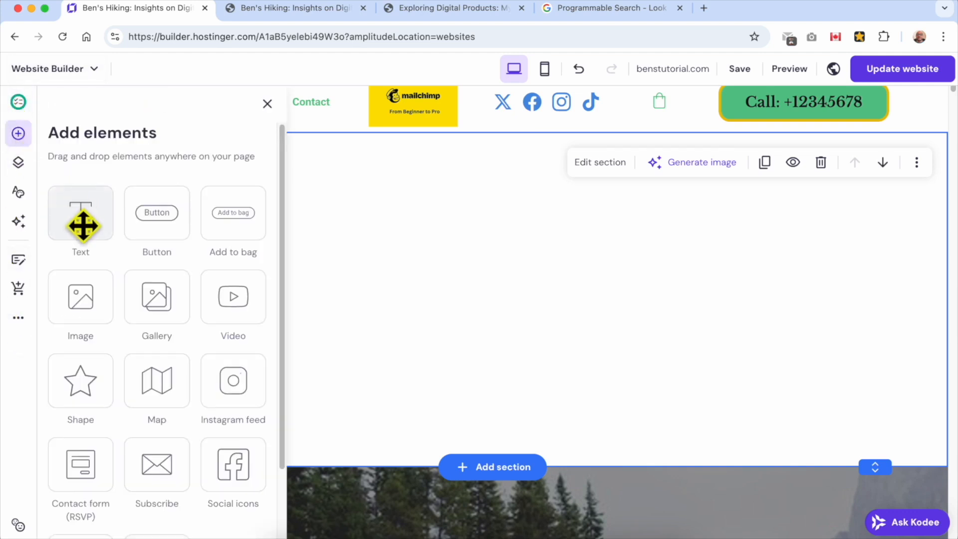
drag(80, 215, 417, 199)
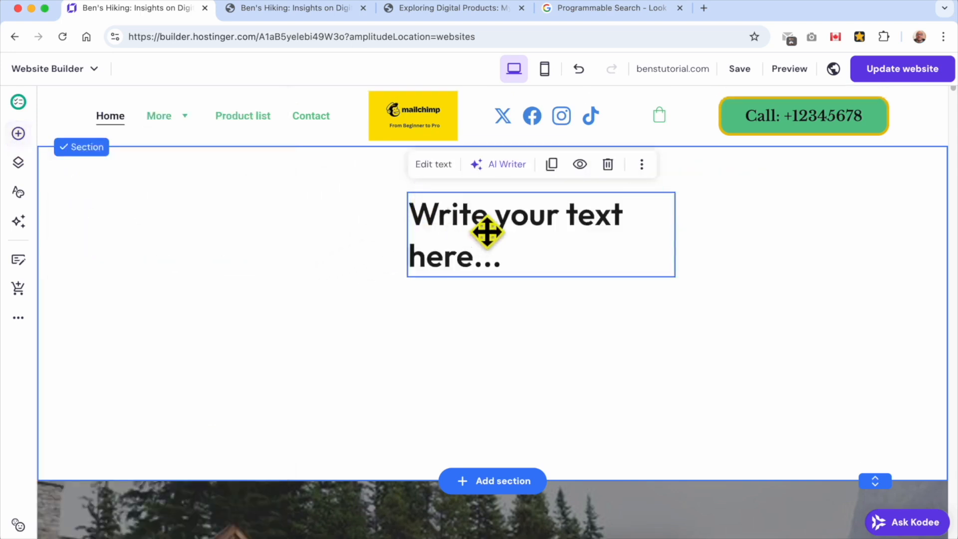
double_click(487, 232)
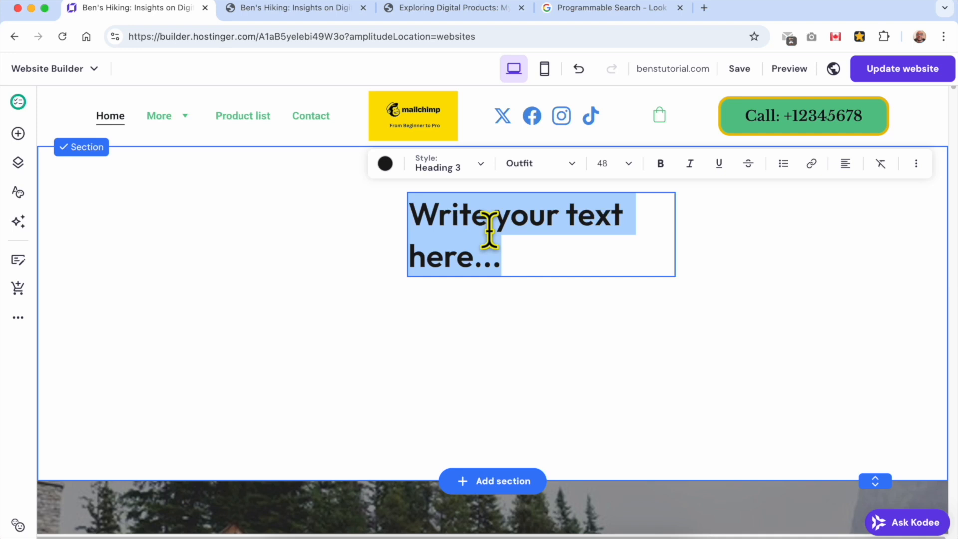
text(SEARCH)
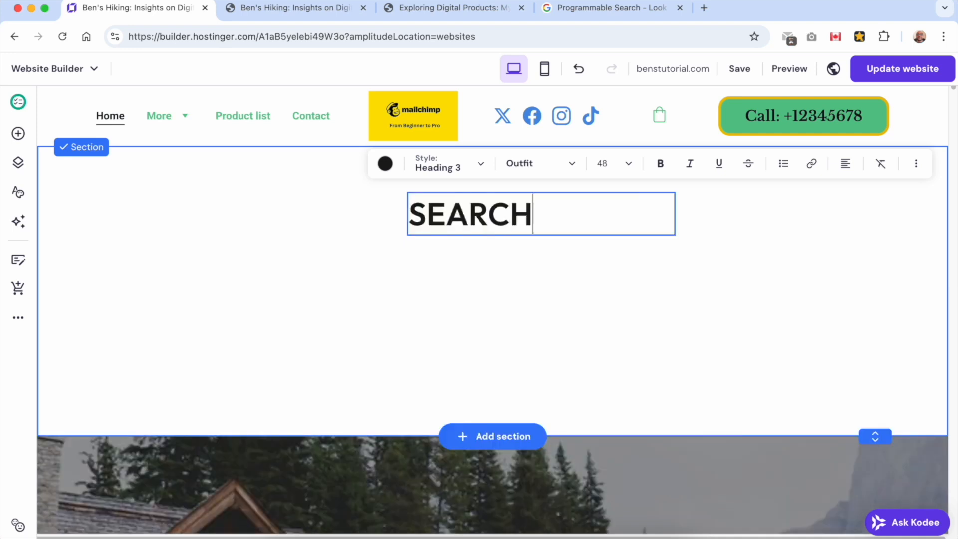
text( THIS WEBSITE)
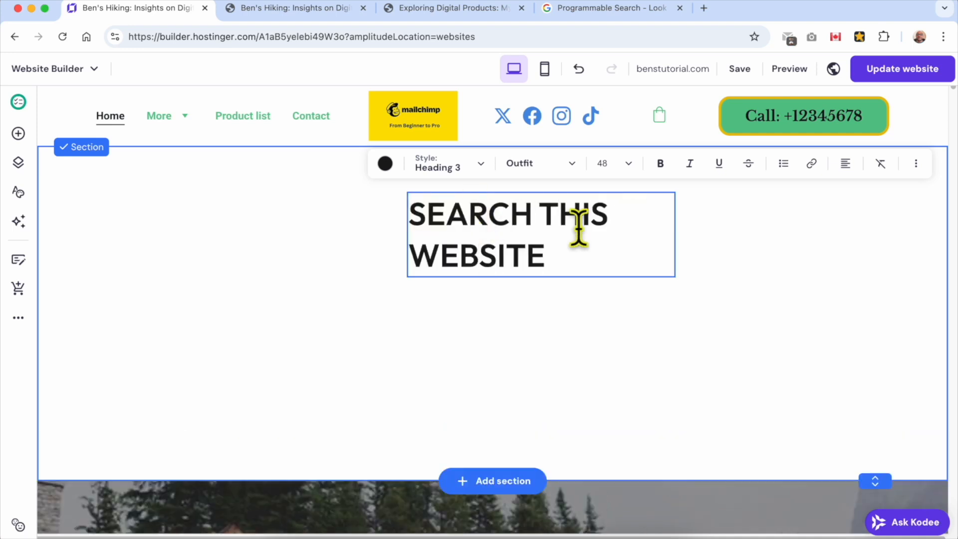
key(Escape)
Widen the "SEARCH THIS WEBSITE" heading to fit on one line and move it to the top centre of the section
drag(671, 231, 771, 216)
drag(622, 218, 516, 174)
click(575, 256)
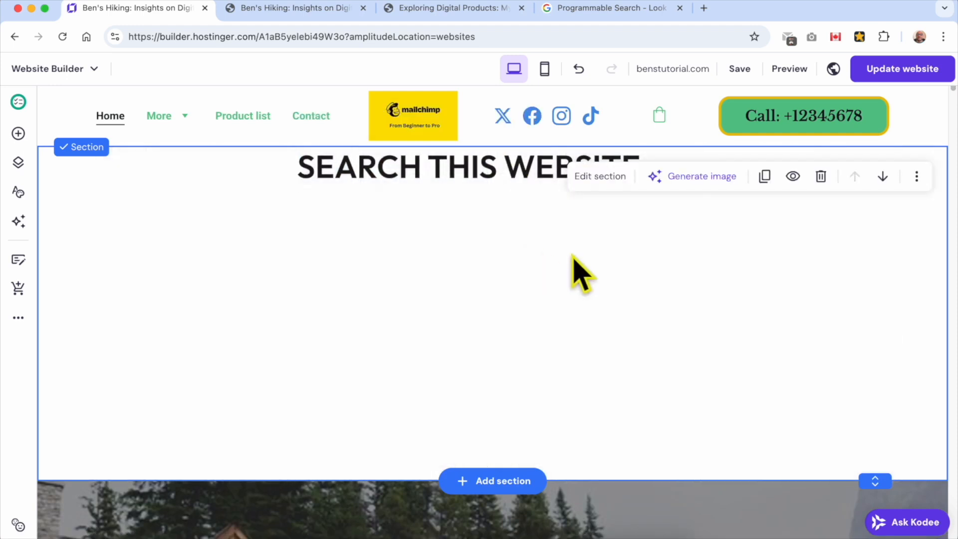
click(432, 168)
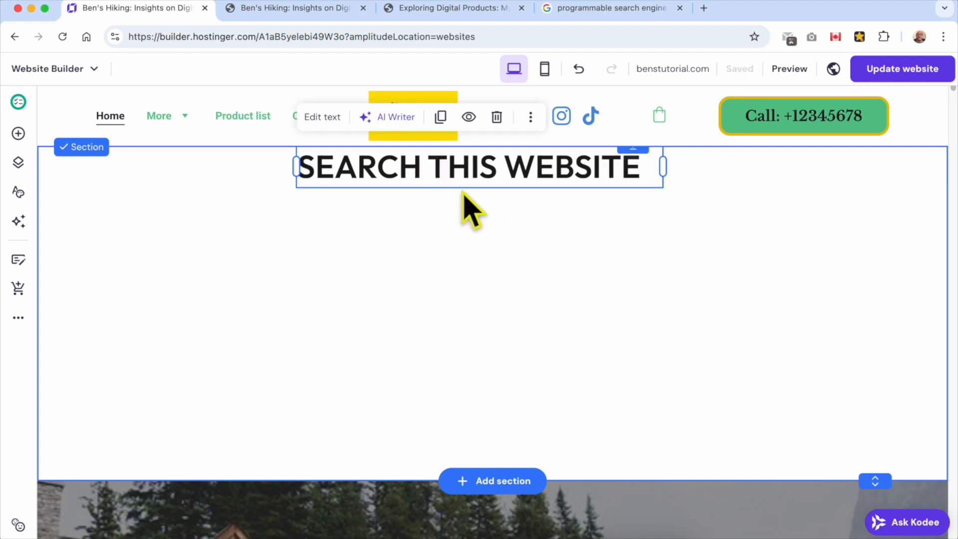
Switch to the Google results for "programmable search engine", open Google's Programmable Search Engine site and get started with it
click(612, 9)
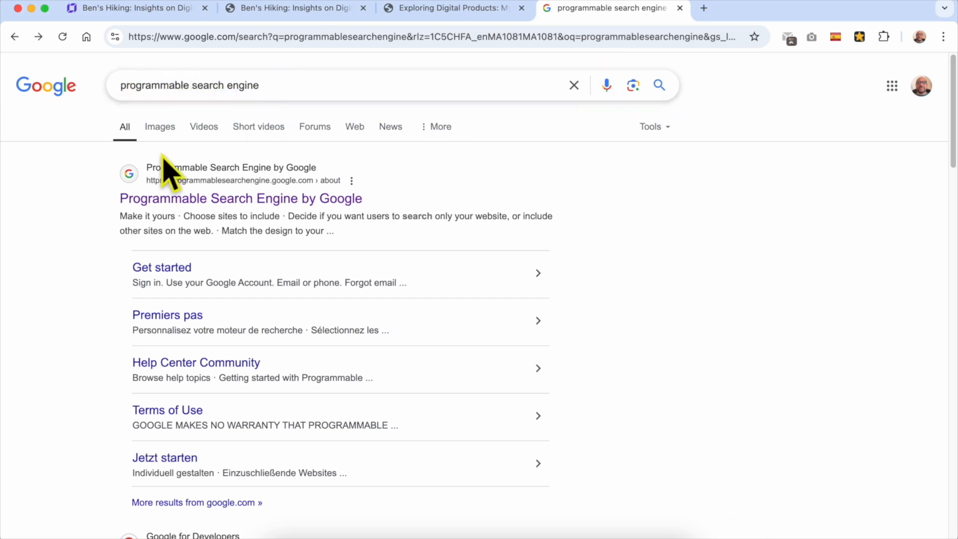
click(249, 200)
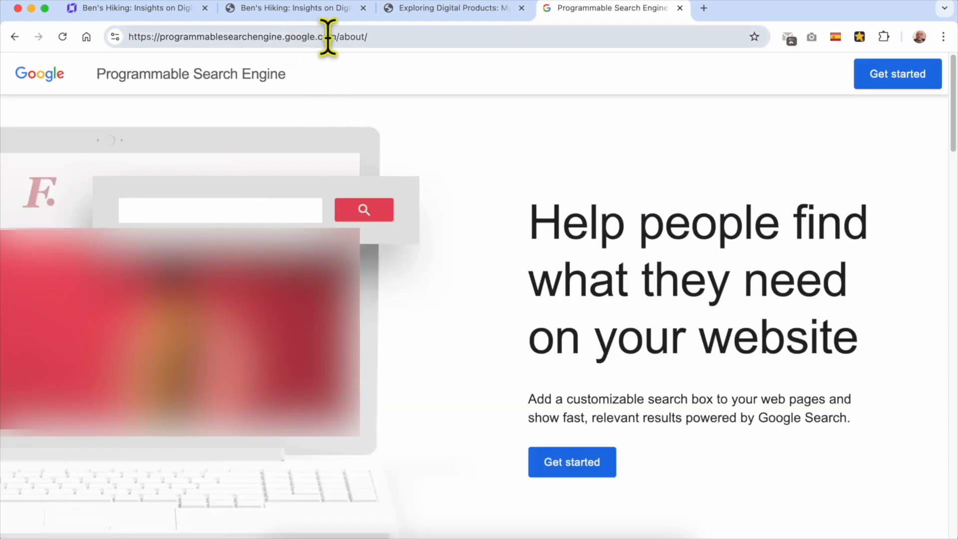
drag(335, 37, 166, 38)
click(309, 39)
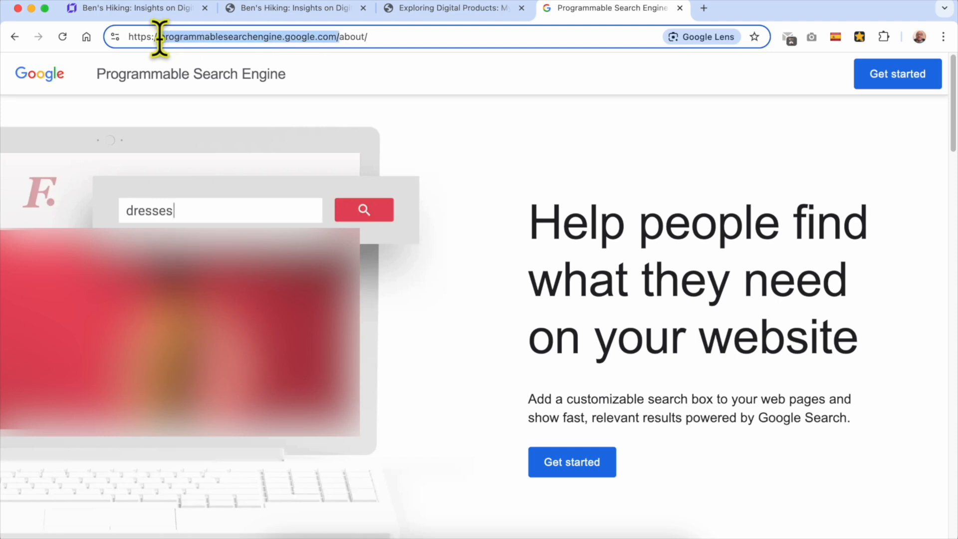
click(524, 147)
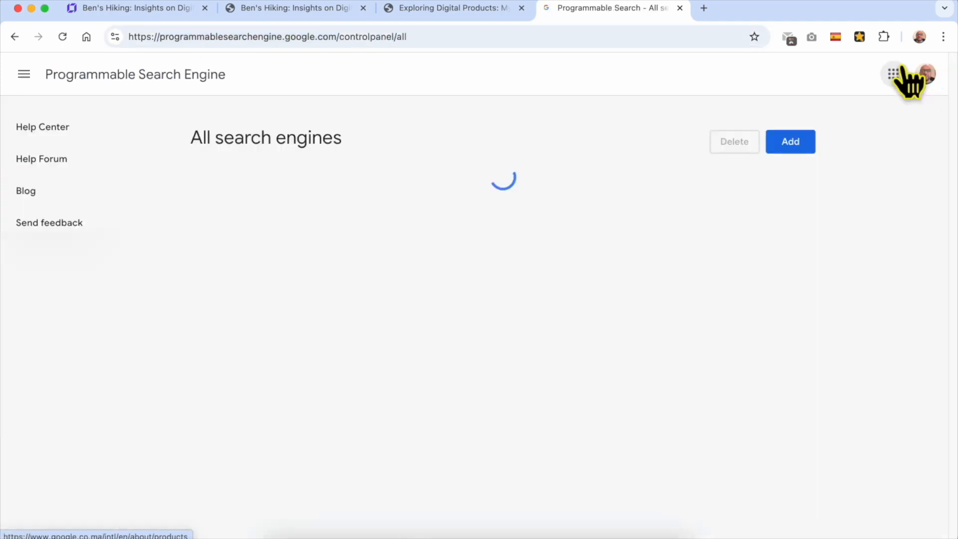
Start creating the first search engine from the empty list of engines and locate the field for its name
drag(193, 168, 360, 170)
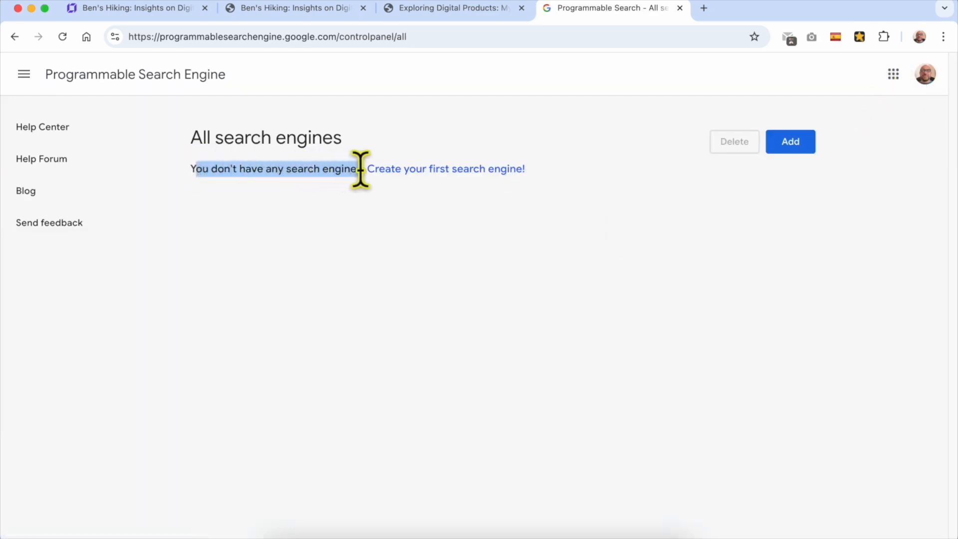
click(421, 205)
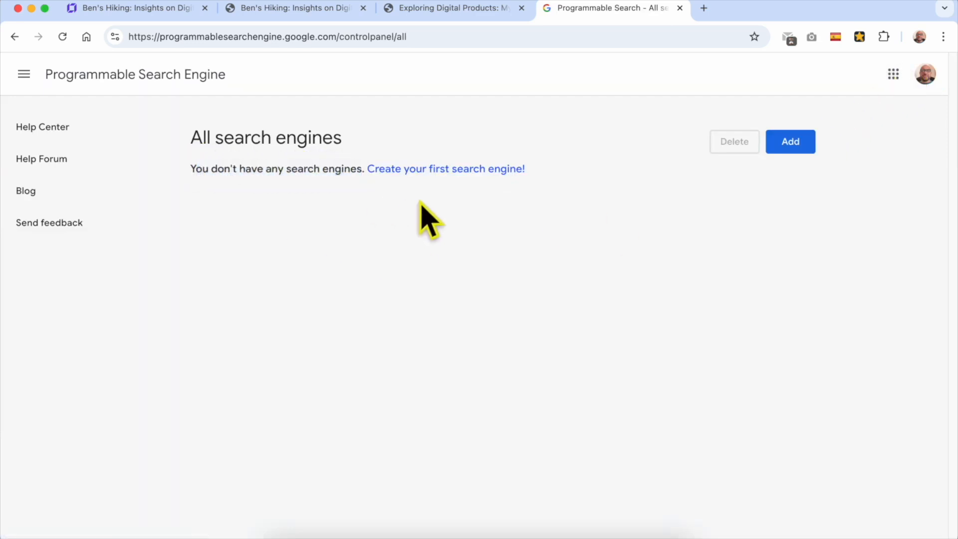
click(439, 171)
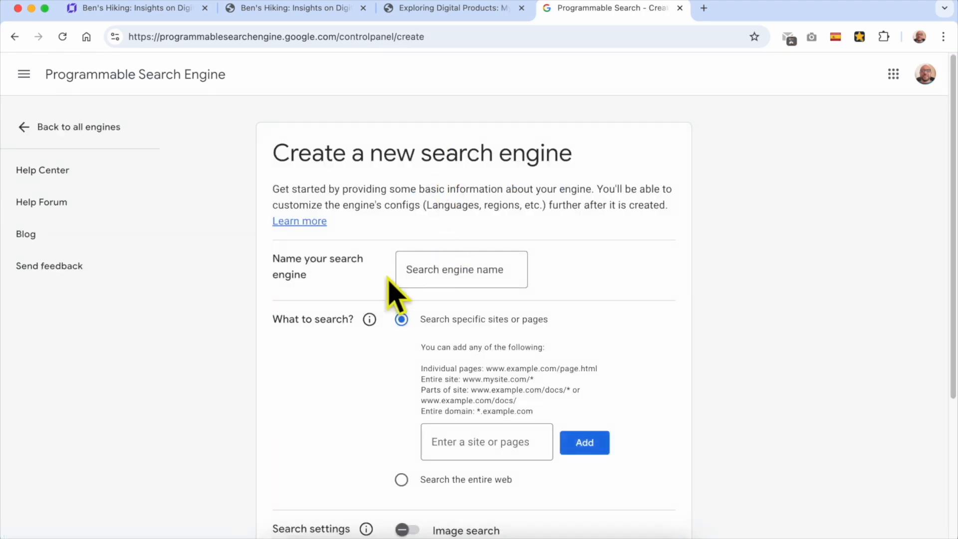
drag(271, 263, 338, 283)
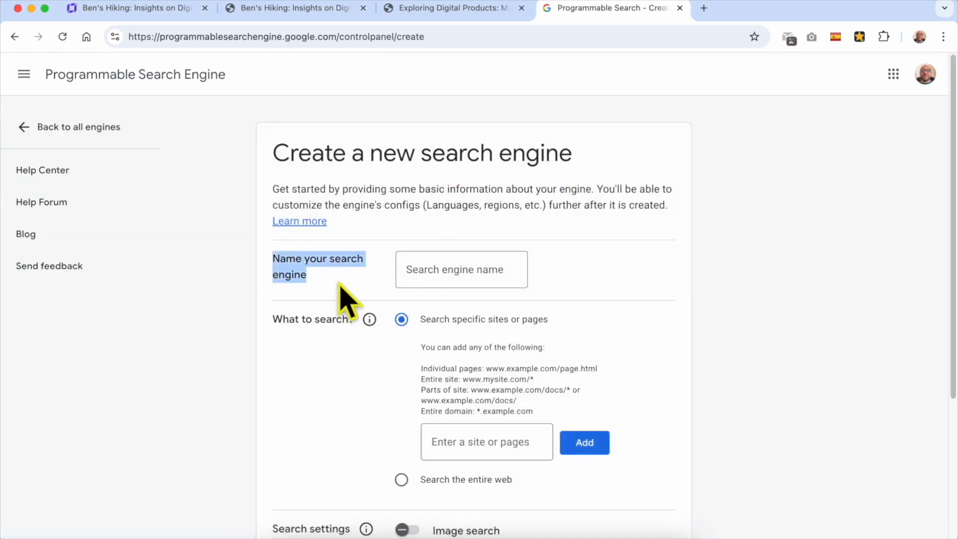
Copy the site name "benstutorial" from the address of the live website for use as the search engine's name
click(446, 268)
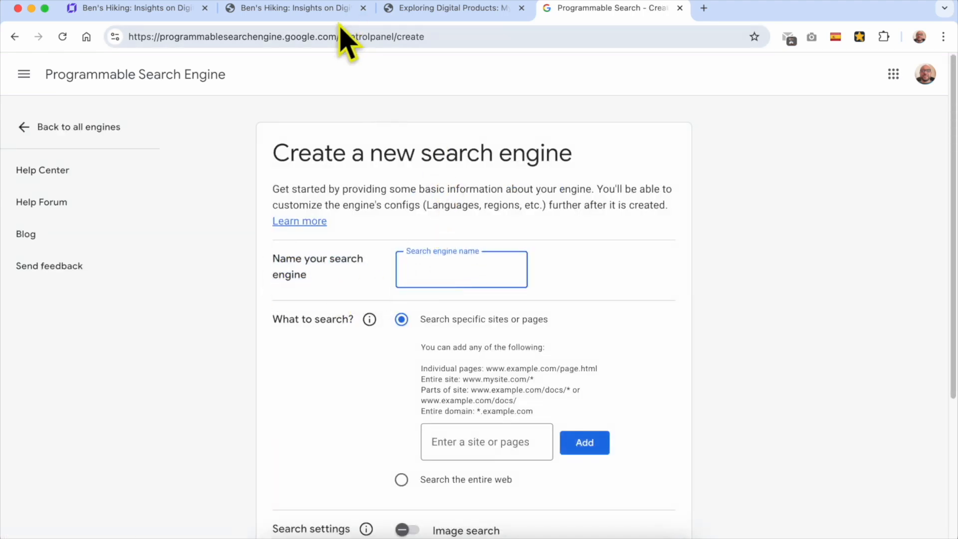
click(329, 11)
click(238, 36)
drag(239, 36, 162, 42)
double_click(185, 40)
right_click(188, 39)
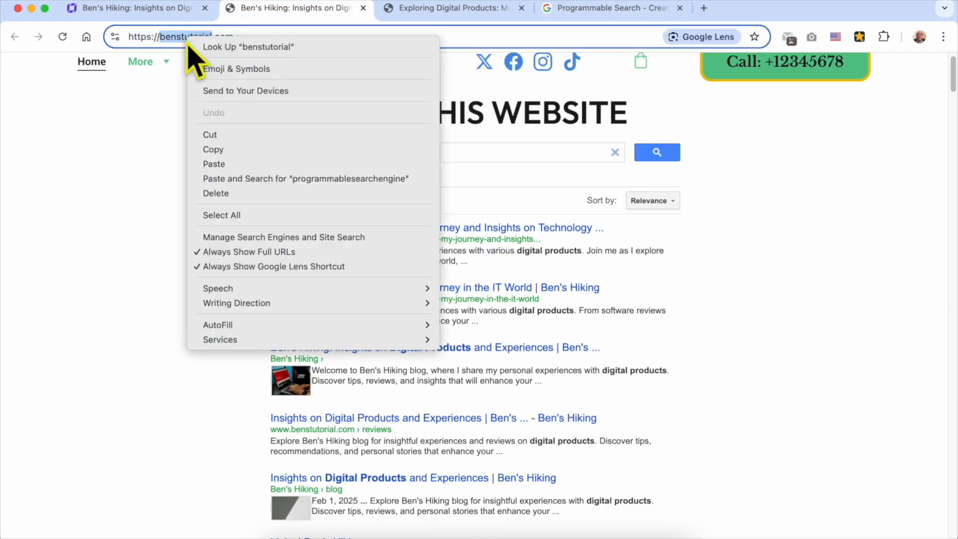
click(219, 150)
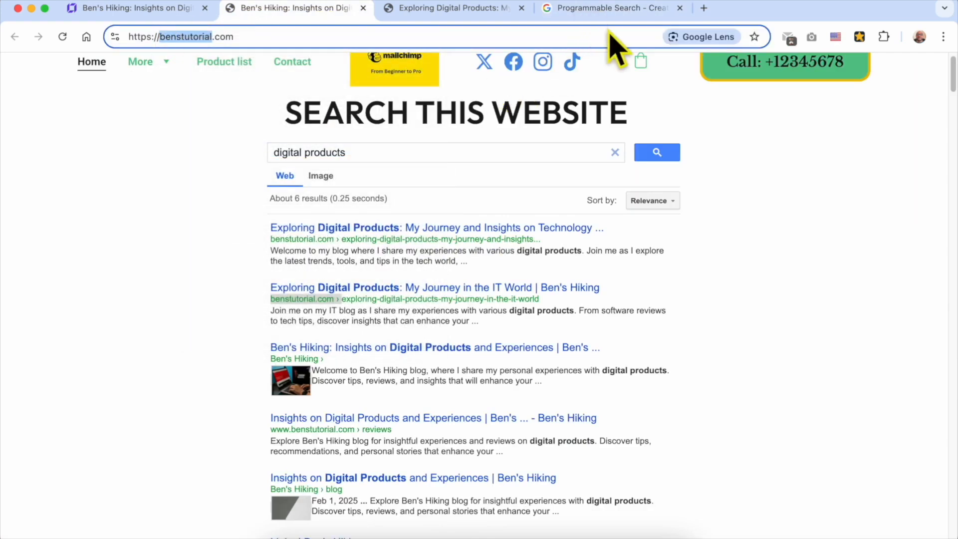
Paste the site name as the search engine name and edit it to "ben's tutorial search engine"
click(614, 9)
right_click(434, 260)
click(473, 344)
click(432, 270)
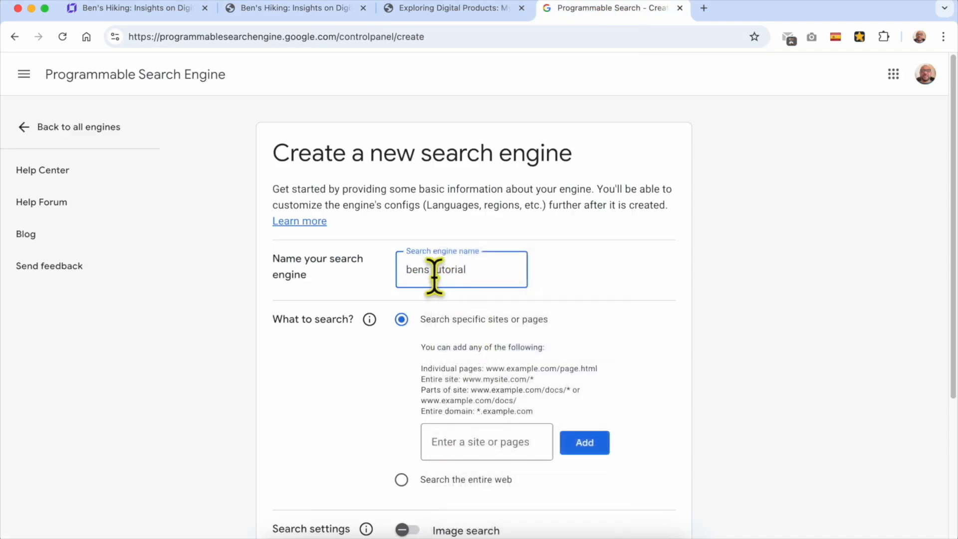
click(510, 269)
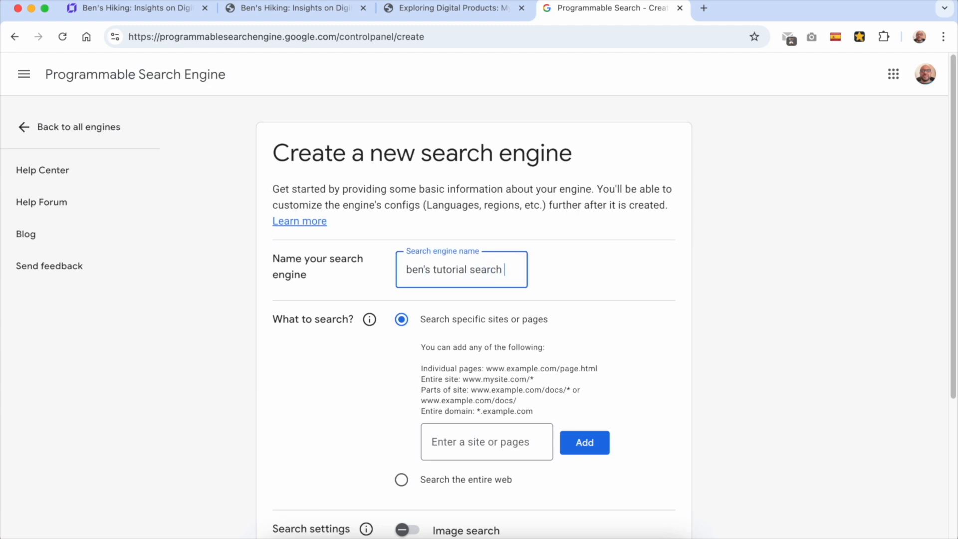
click(609, 288)
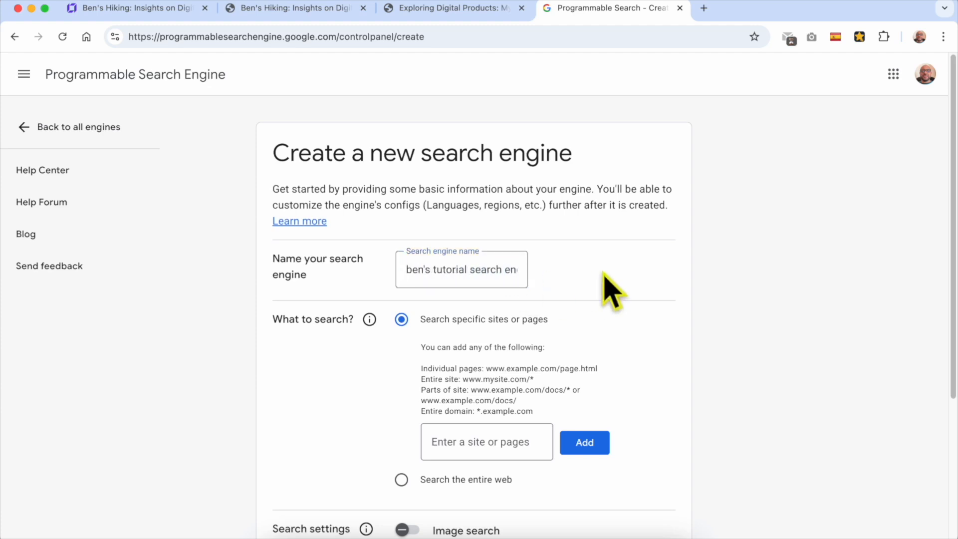
Limit what the engine searches to specific sites or pages
scroll(598, 278, down, 3)
drag(277, 202, 444, 237)
click(422, 204)
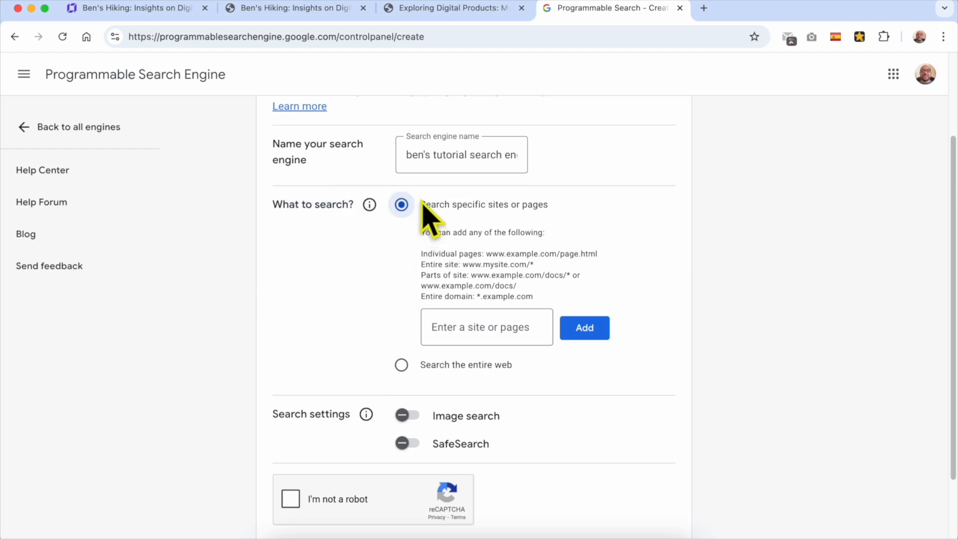
click(416, 211)
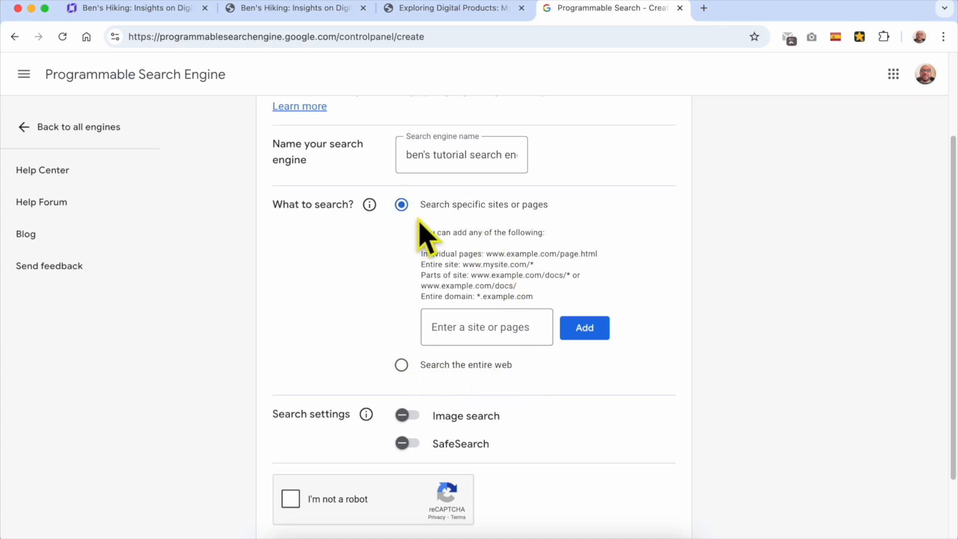
drag(421, 205, 560, 218)
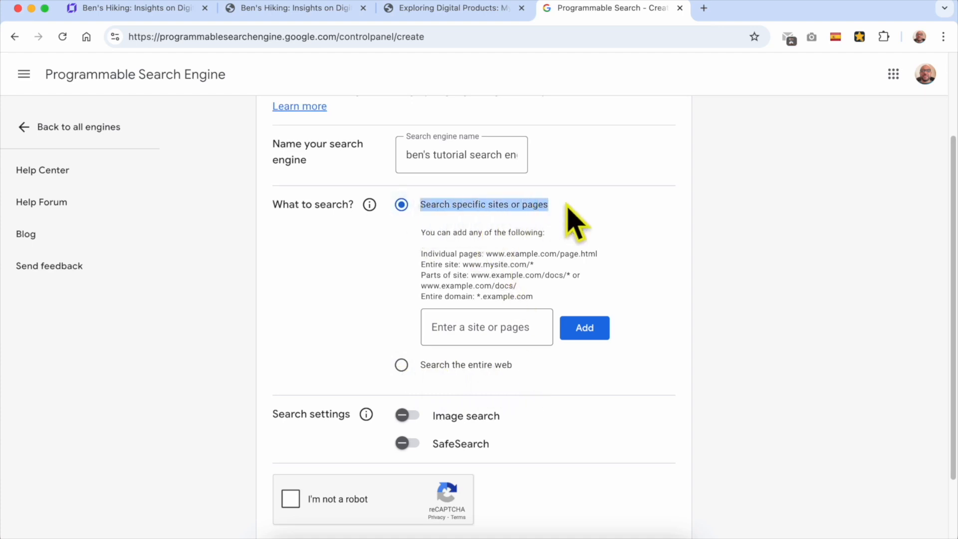
click(581, 215)
Examine the accepted address formats for individual pages, an entire site, parts of a site and an entire domain
scroll(509, 262, up, 5)
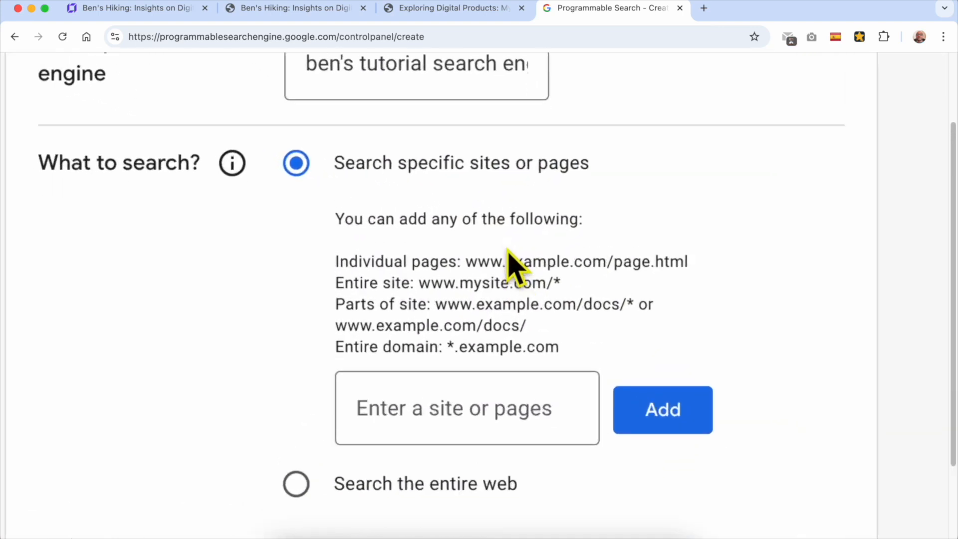
scroll(599, 234, down, 2)
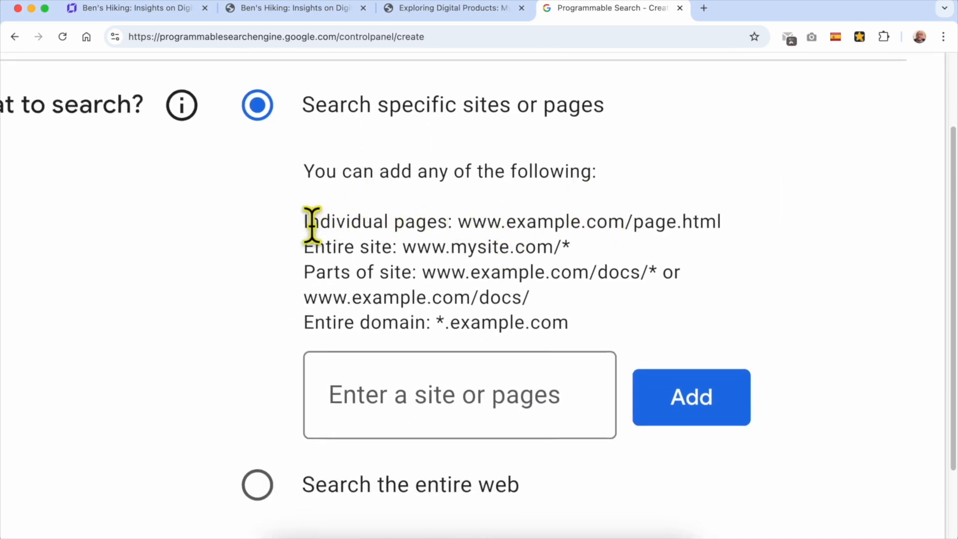
drag(304, 225, 445, 223)
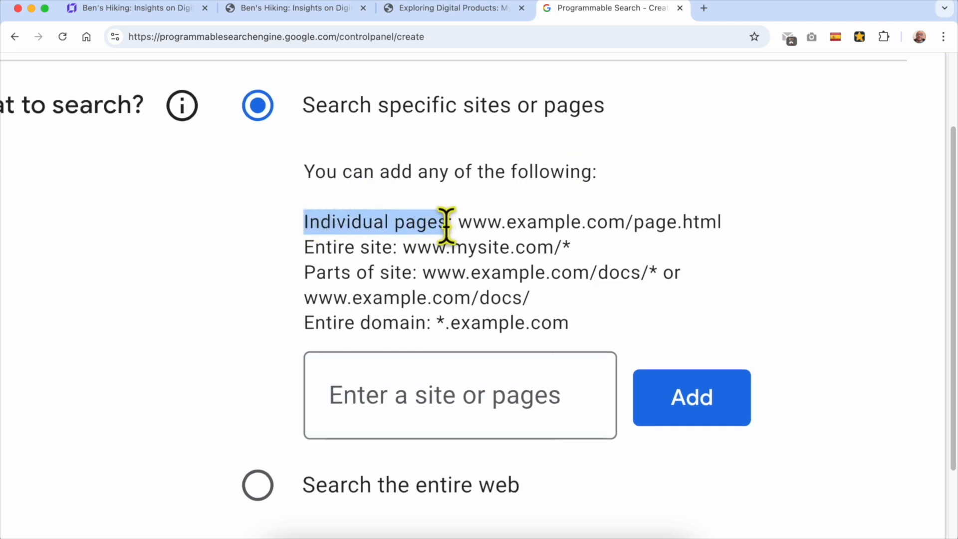
drag(305, 248, 389, 247)
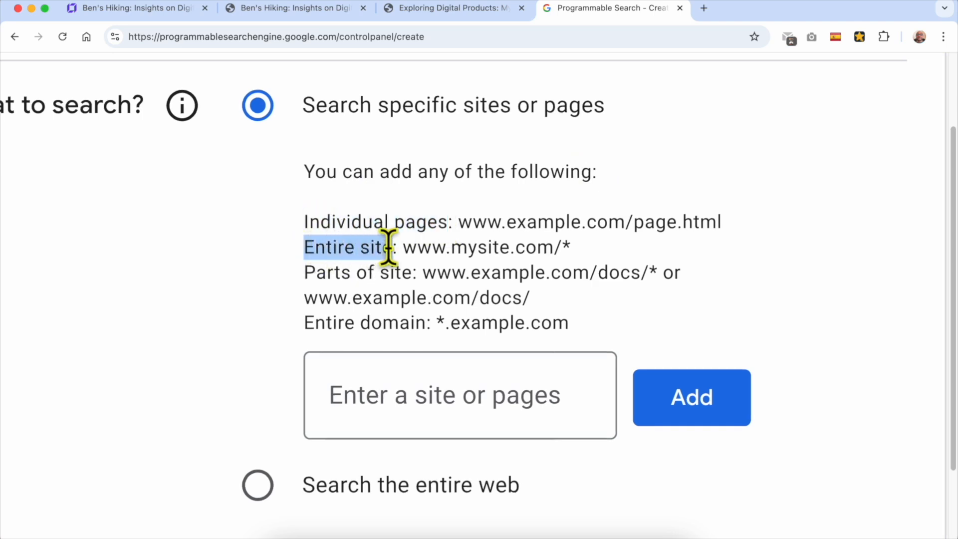
drag(305, 272, 392, 274)
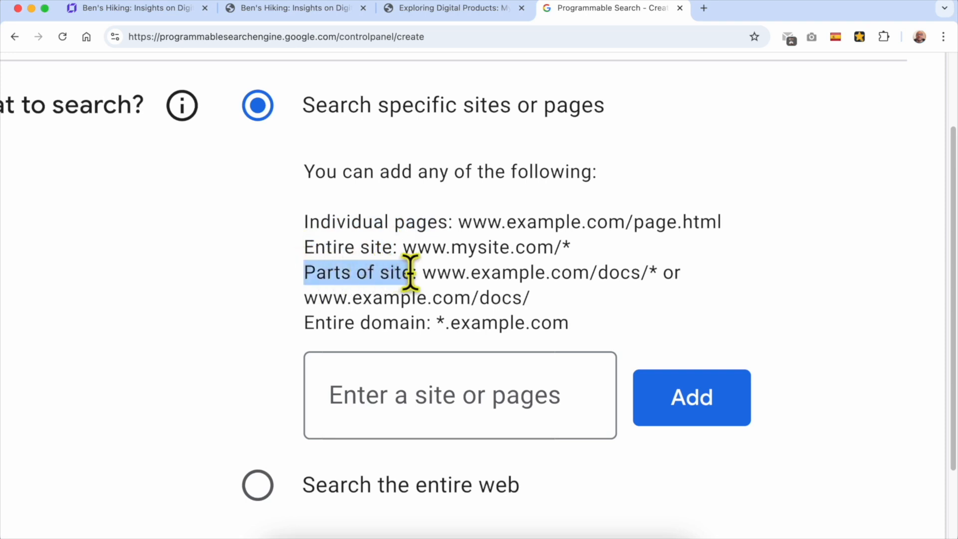
drag(301, 344, 439, 316)
click(591, 339)
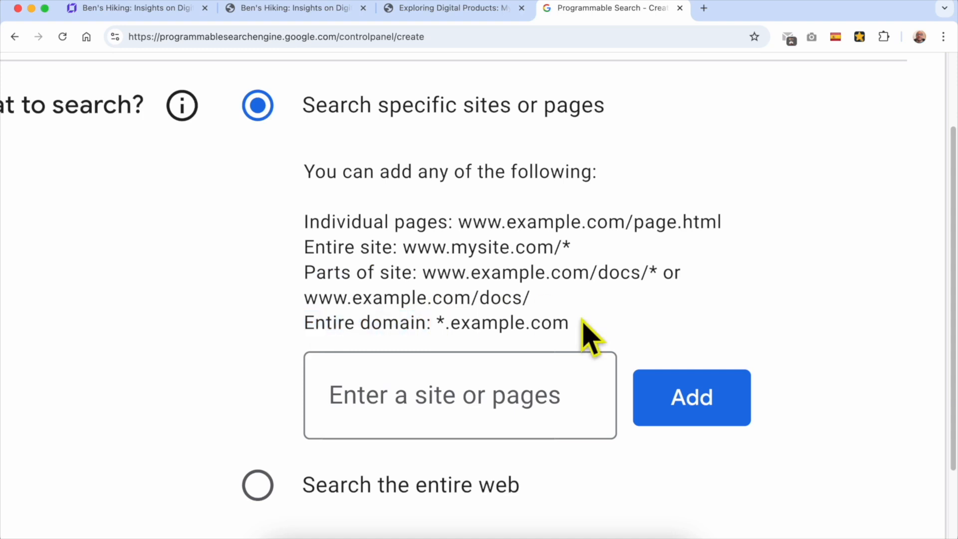
drag(303, 247, 549, 277)
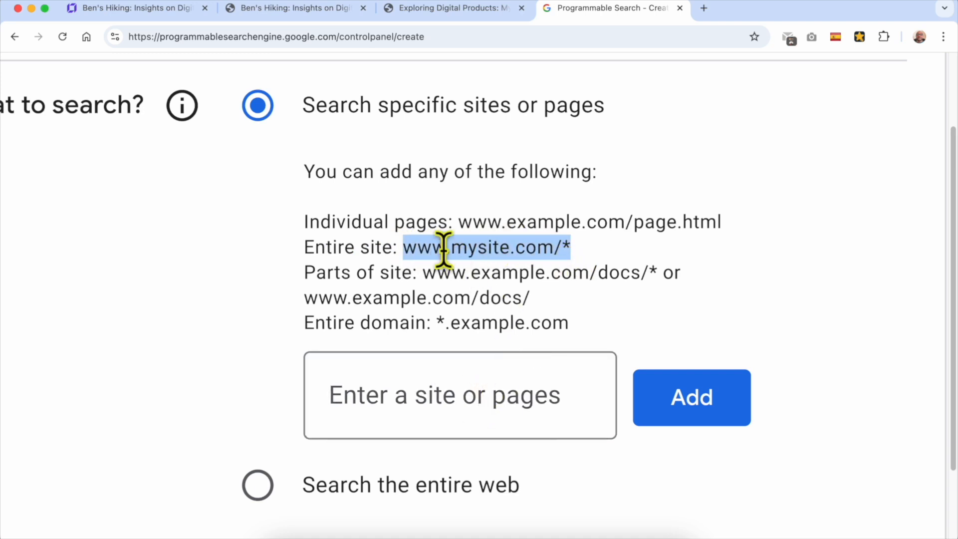
right_click(531, 247)
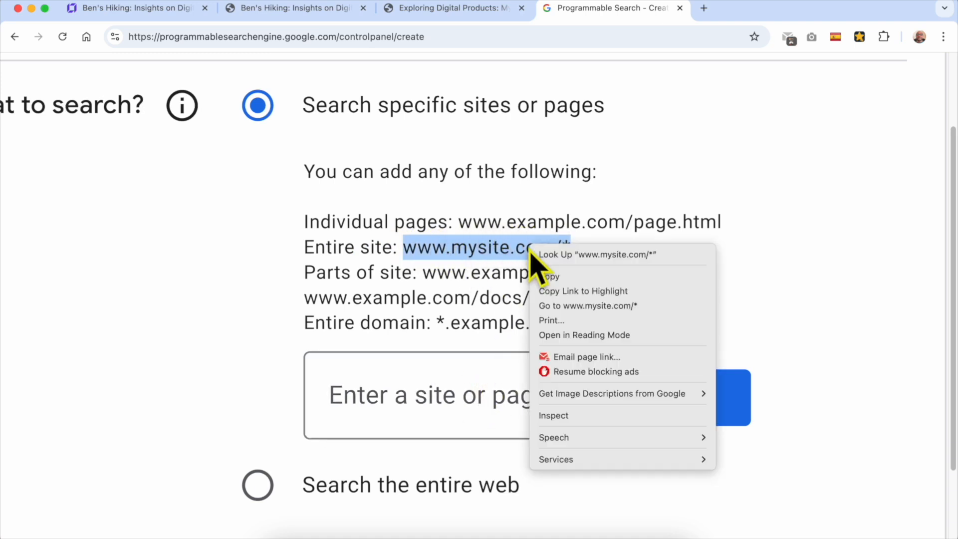
click(541, 276)
right_click(476, 397)
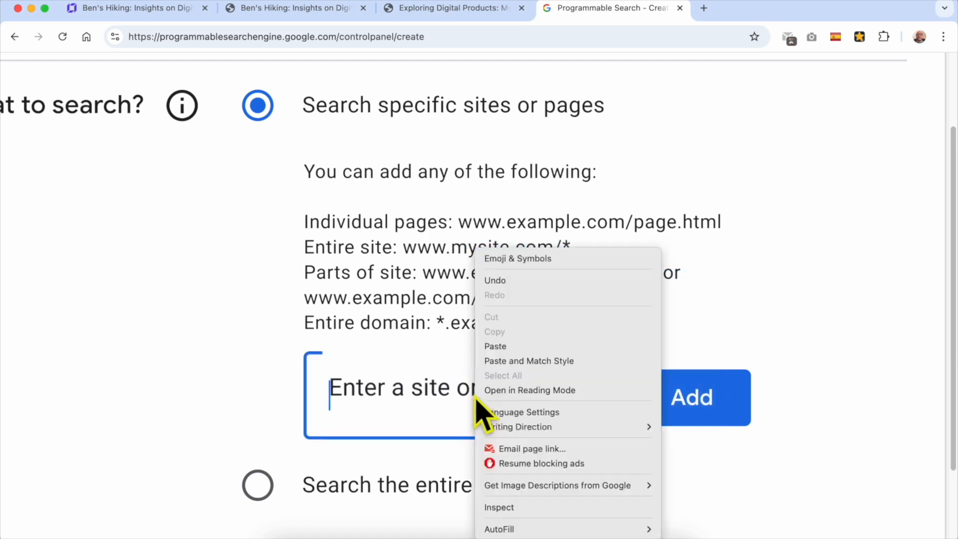
click(499, 346)
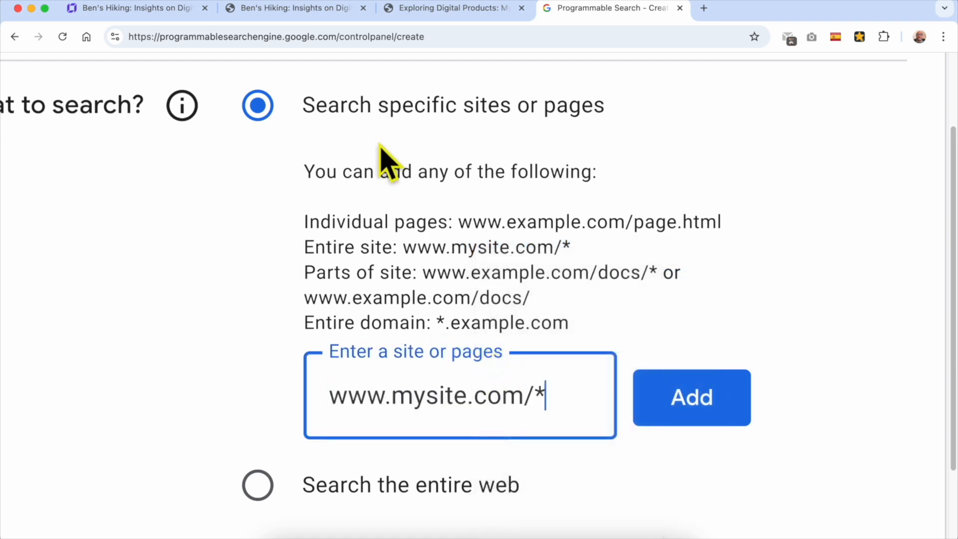
Replace "mysite" in the pasted address with "benstutorial", copied from the address of the live website
click(274, 9)
drag(160, 37, 205, 37)
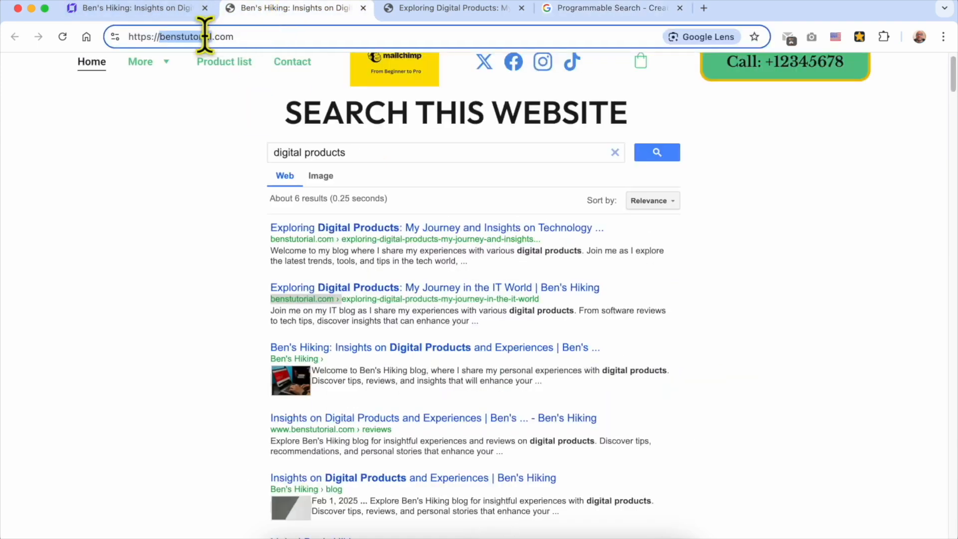
right_click(192, 36)
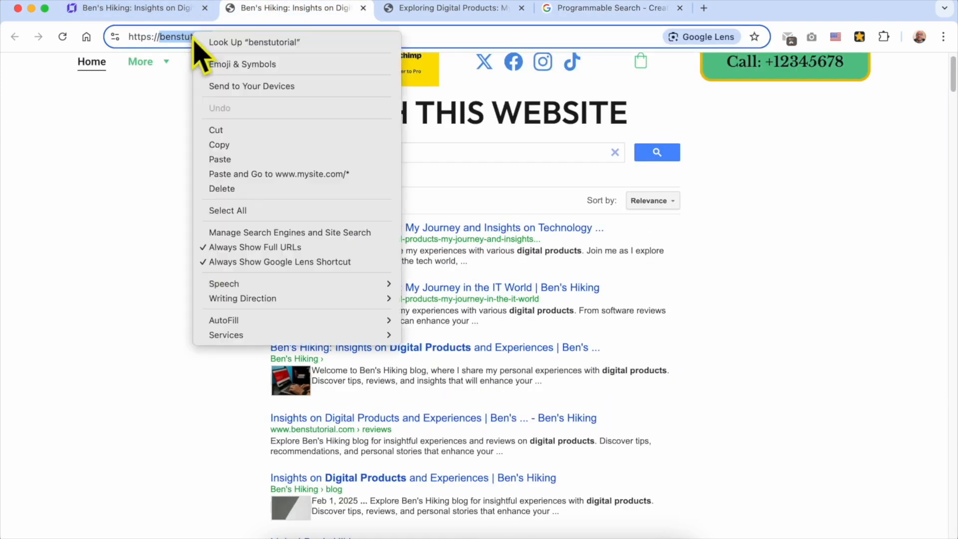
click(222, 144)
click(561, 10)
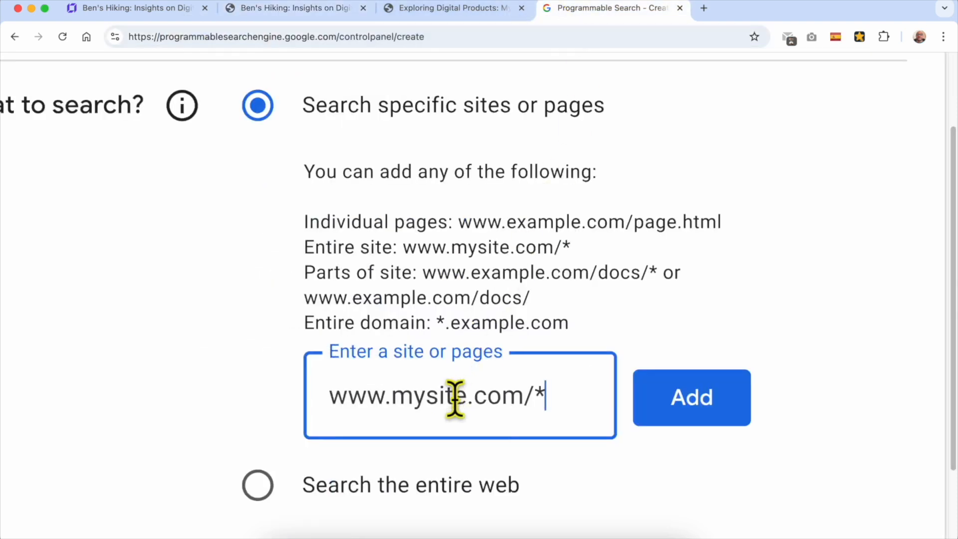
double_click(433, 396)
right_click(433, 395)
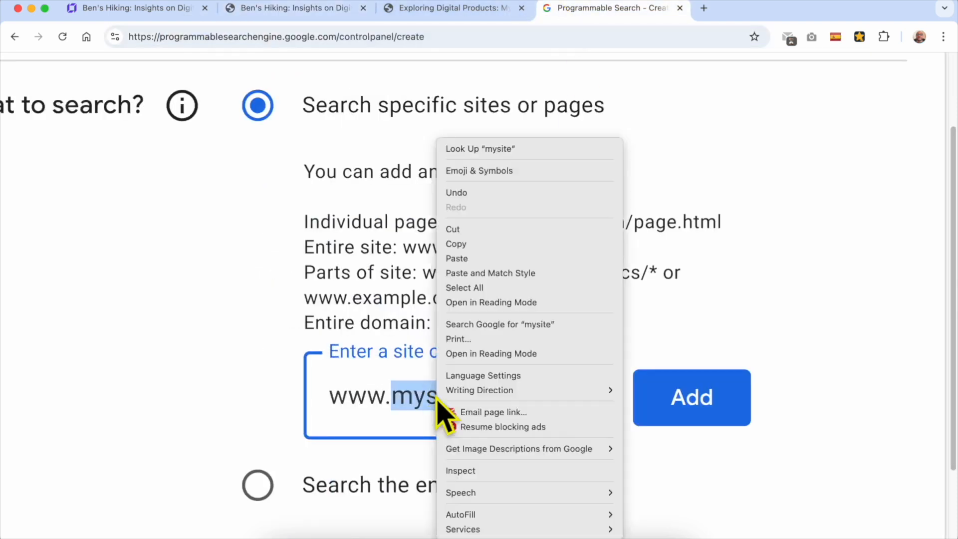
click(479, 259)
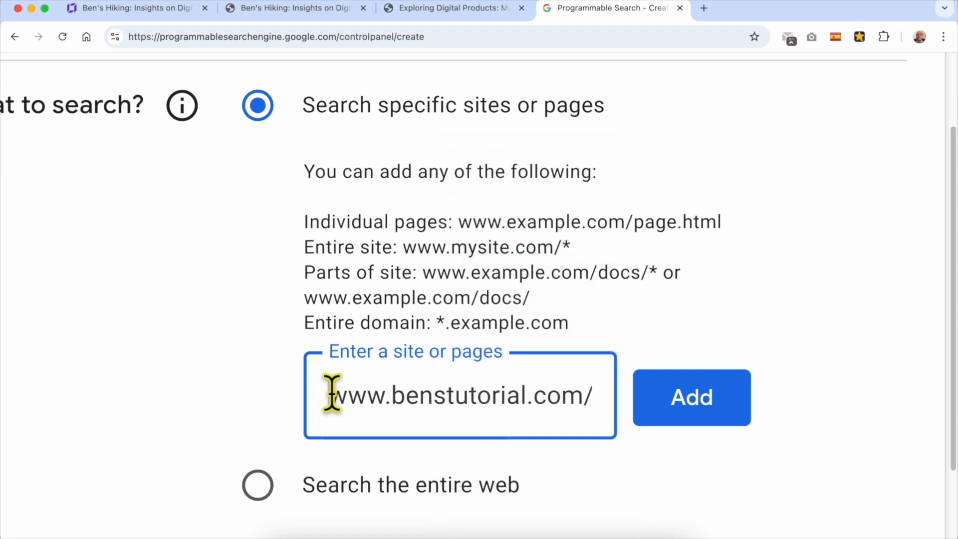
drag(319, 402, 605, 395)
click(583, 393)
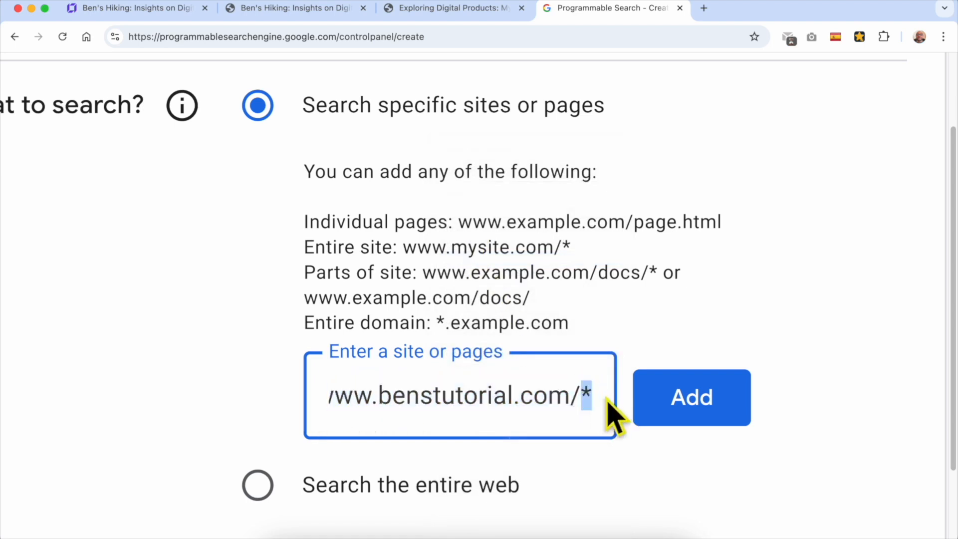
key(BackSpace)
click(723, 402)
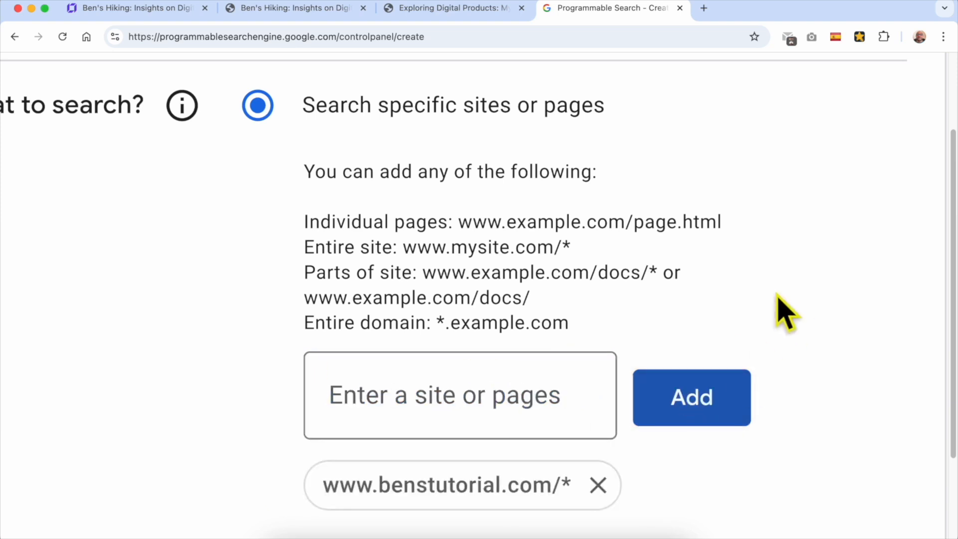
Enable Image search and SafeSearch in the new engine's search settings
scroll(776, 294, down, 5)
click(655, 289)
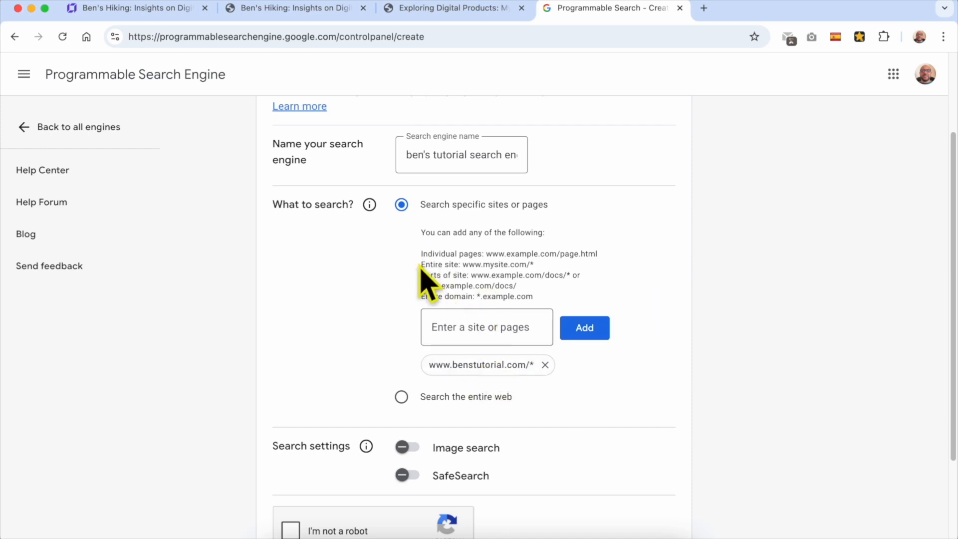
click(598, 394)
scroll(596, 392, down, 3)
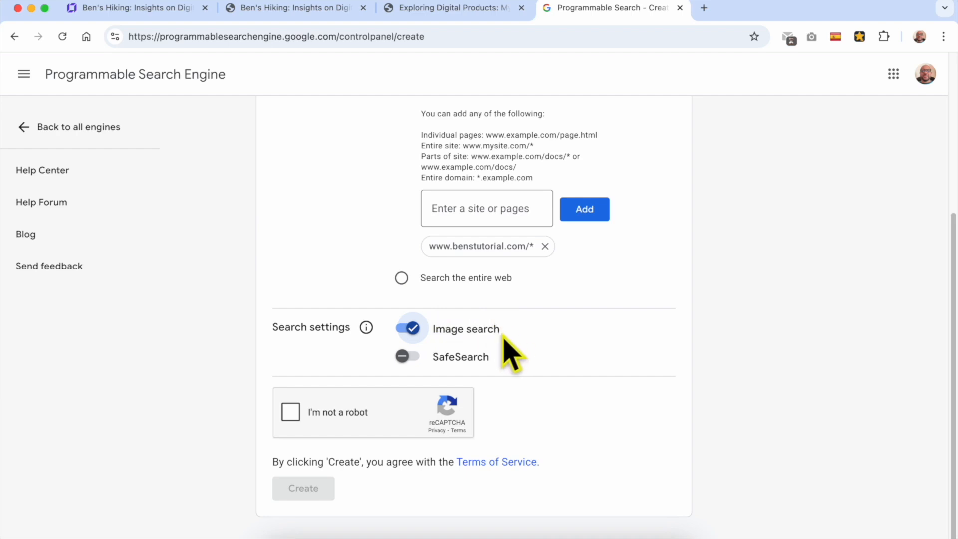
click(402, 356)
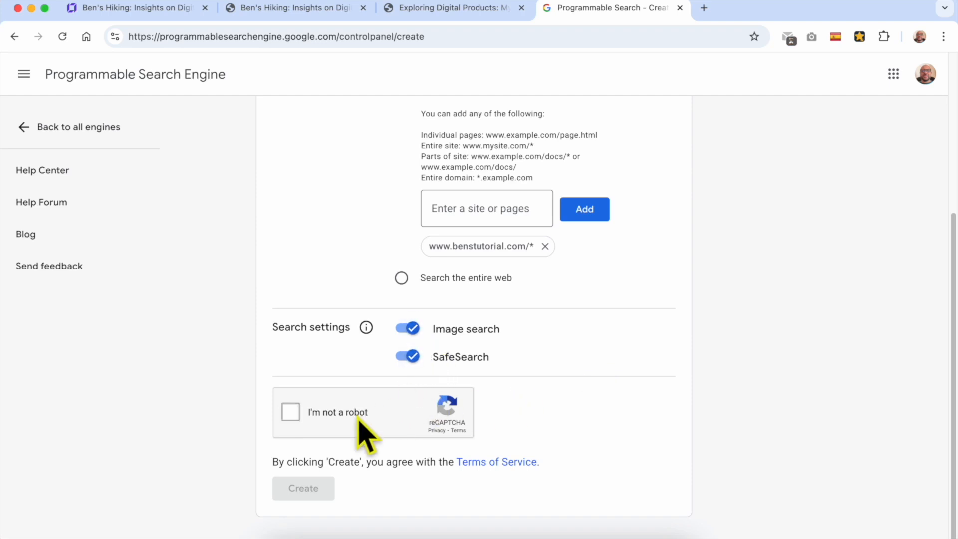
Complete the reCAPTCHA check to create the search engine, and copy its HTML embed code
click(309, 415)
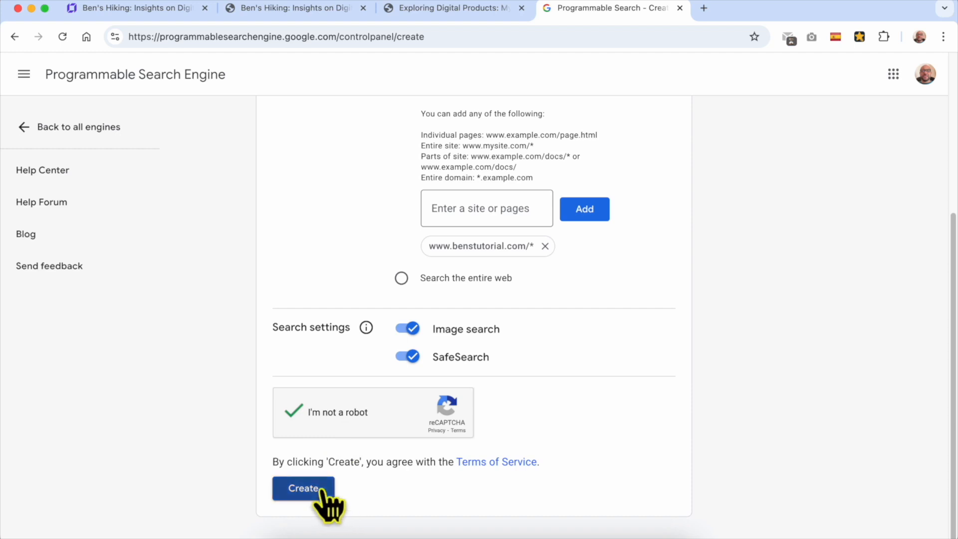
drag(292, 215, 665, 216)
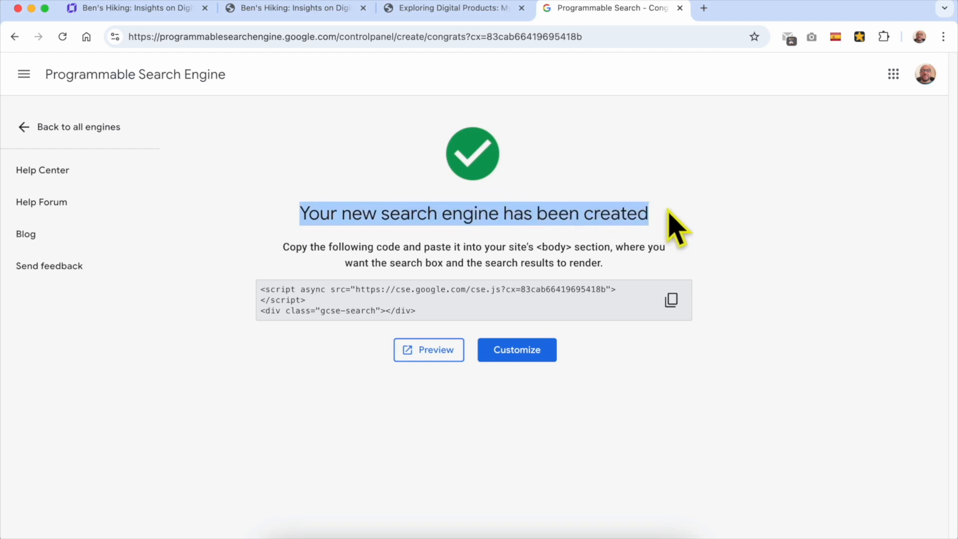
drag(282, 246, 618, 272)
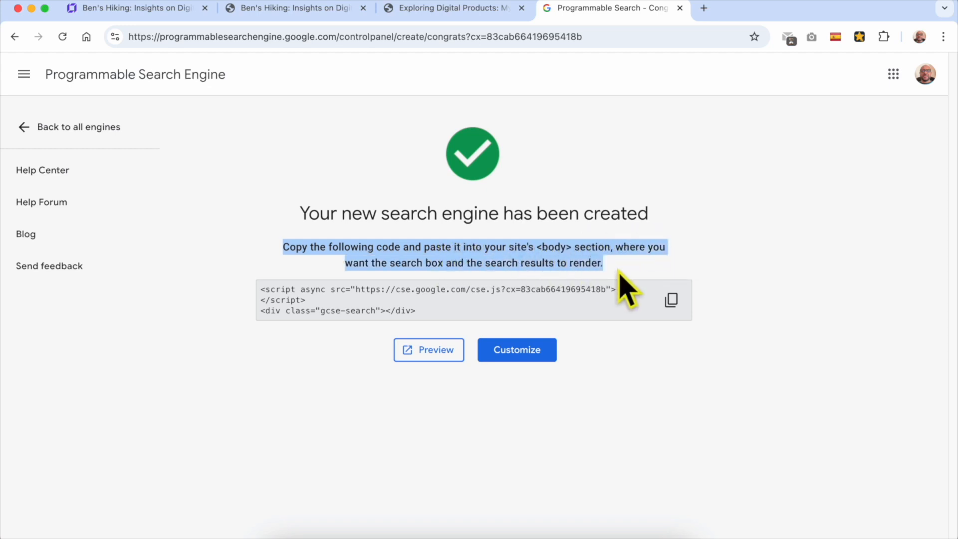
click(670, 299)
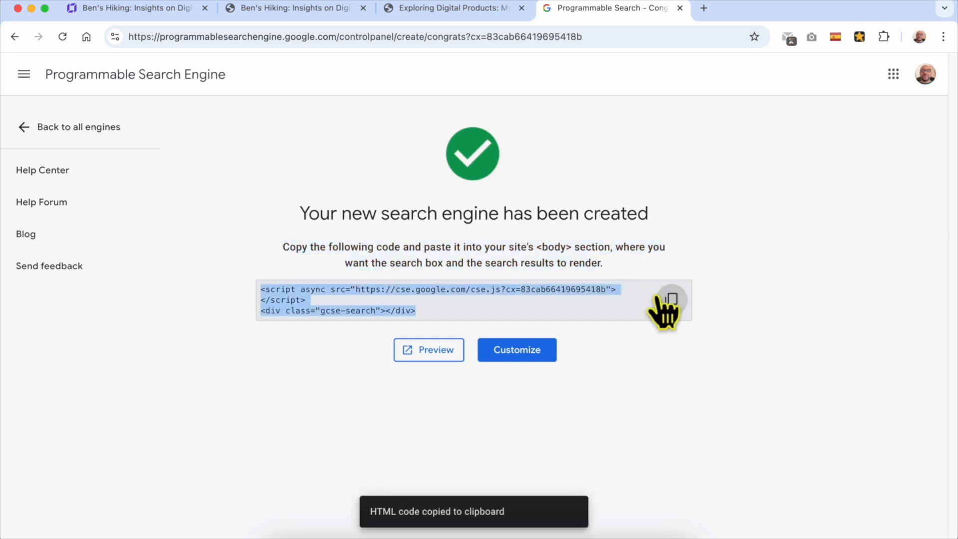
Switch to the Hostinger website builder and place an Embed code element below the SEARCH THIS WEBSITE heading
click(165, 10)
click(412, 310)
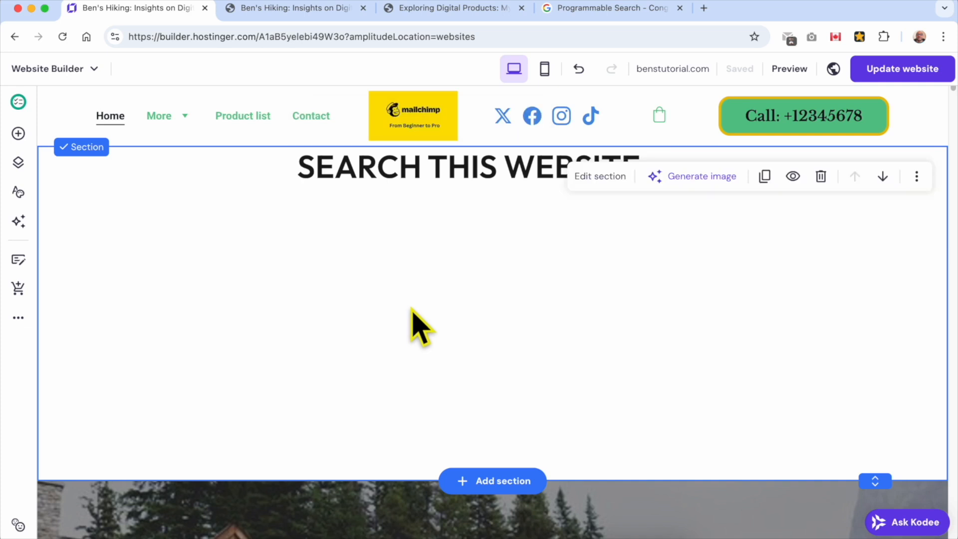
click(18, 133)
scroll(121, 262, down, 2)
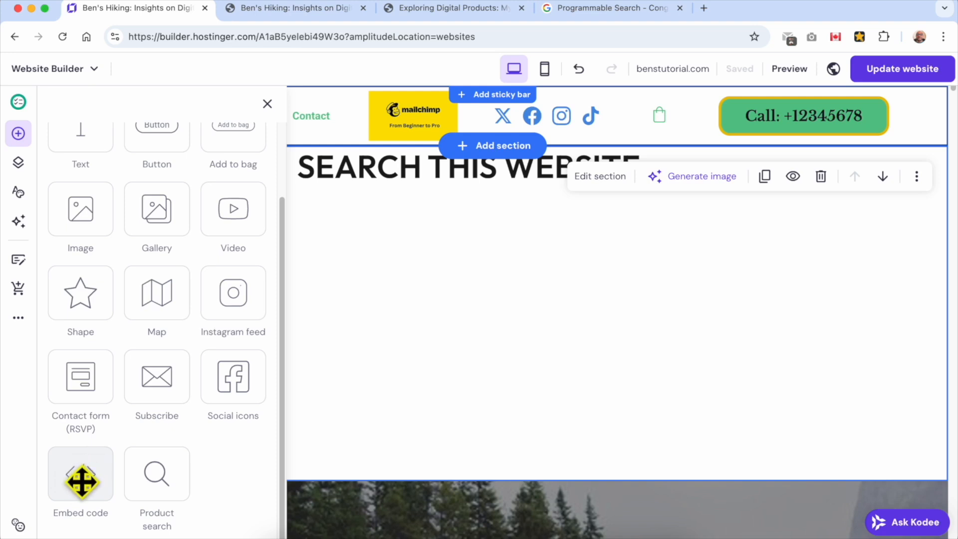
drag(78, 476, 428, 242)
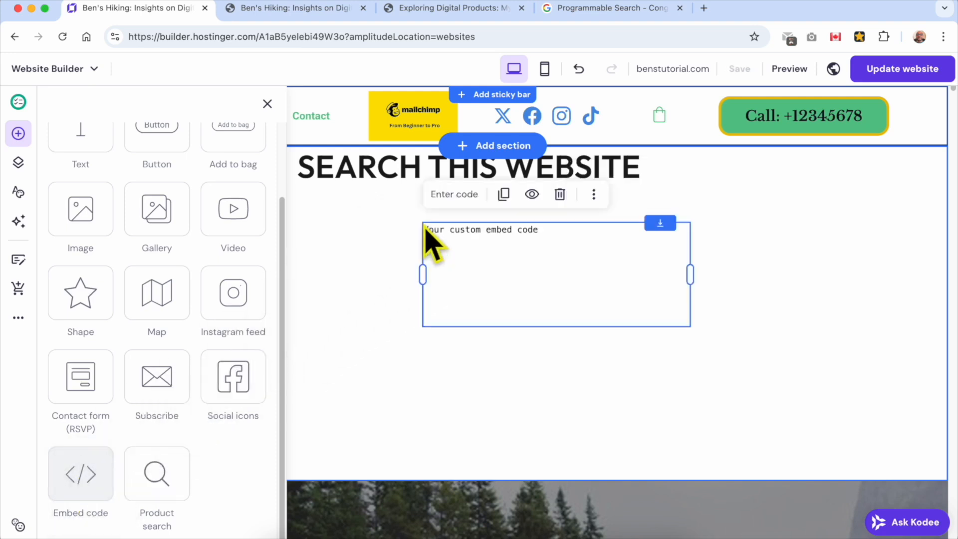
Replace the embed element's placeholder code with the copied Google search engine code and embed it
click(445, 196)
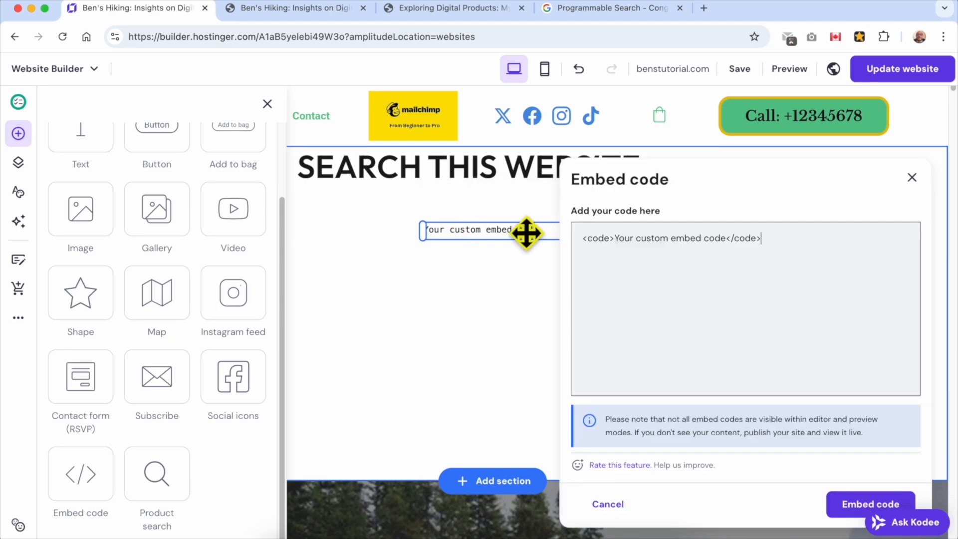
triple_click(674, 238)
key(BackSpace)
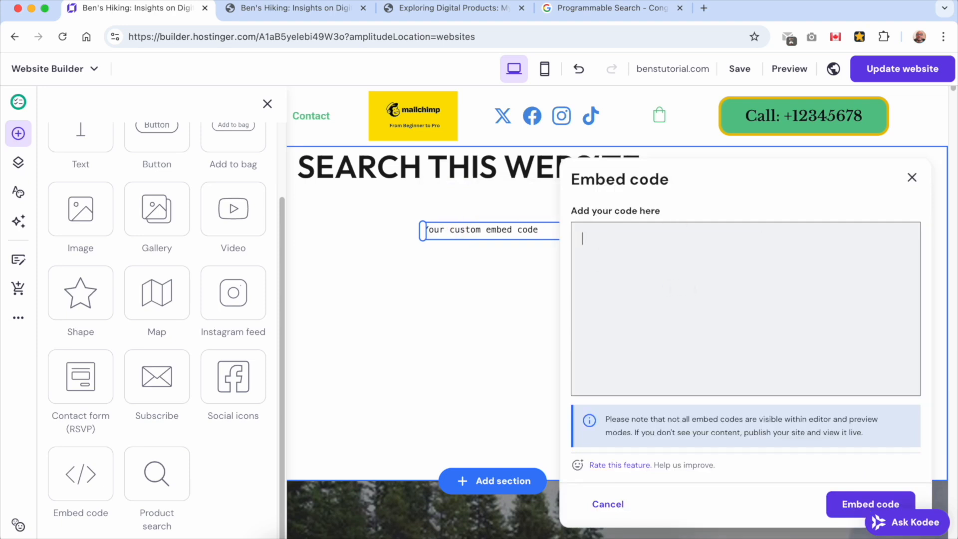
right_click(673, 247)
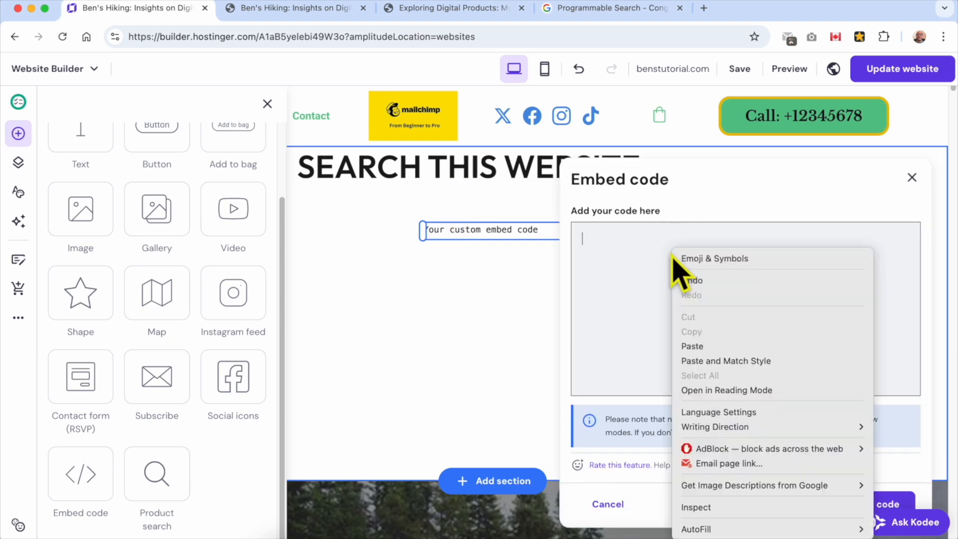
click(712, 347)
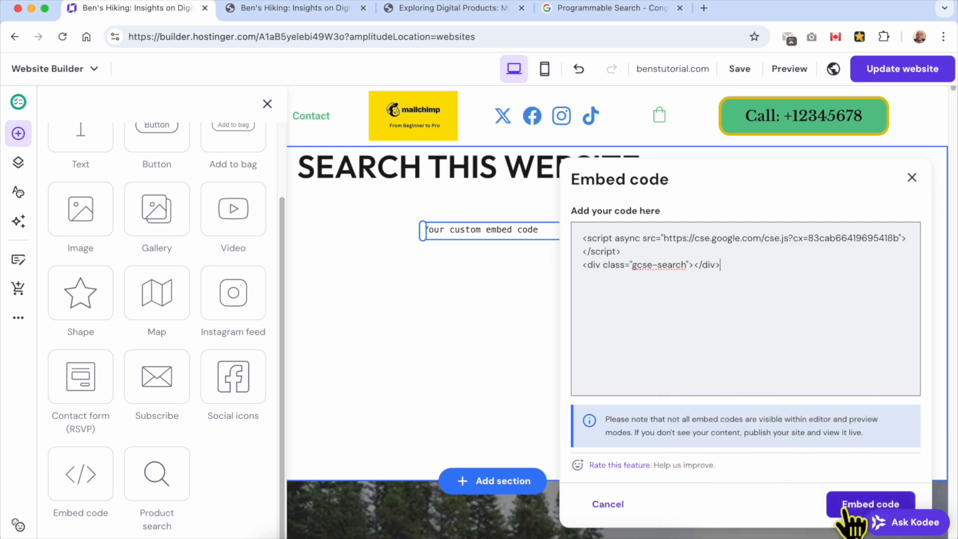
click(870, 504)
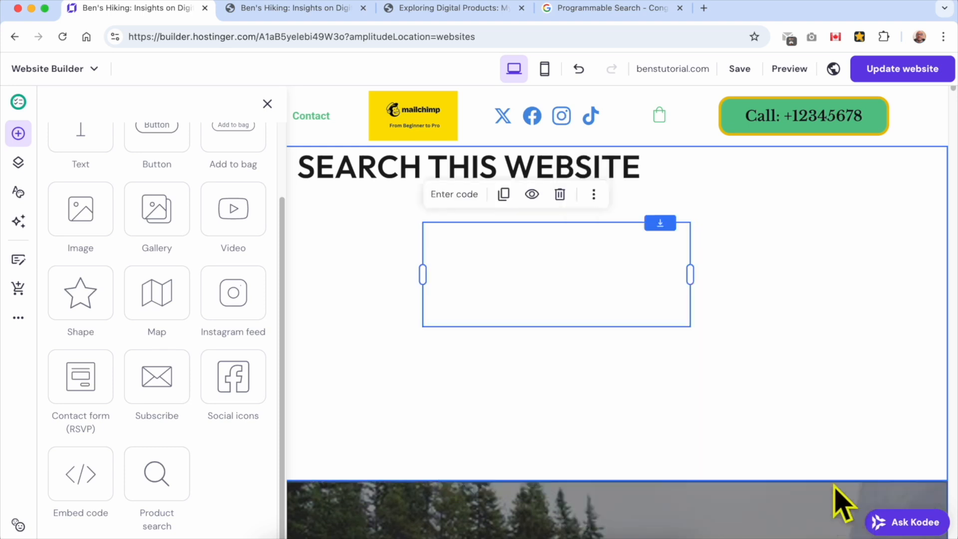
Move the embedded search box directly under the SEARCH THIS WEBSITE heading and widen it past the heading's width
click(748, 290)
drag(583, 245, 513, 214)
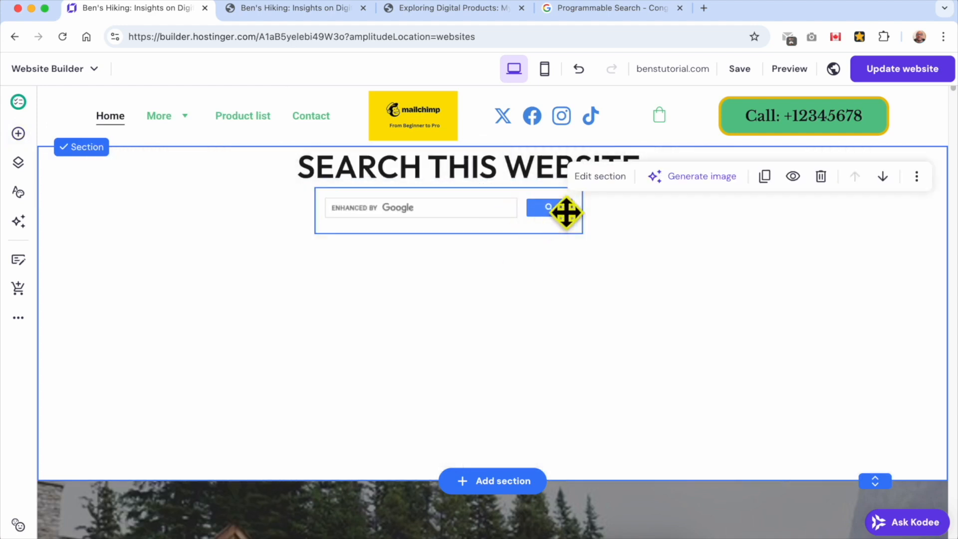
drag(582, 210, 727, 204)
drag(563, 212, 531, 214)
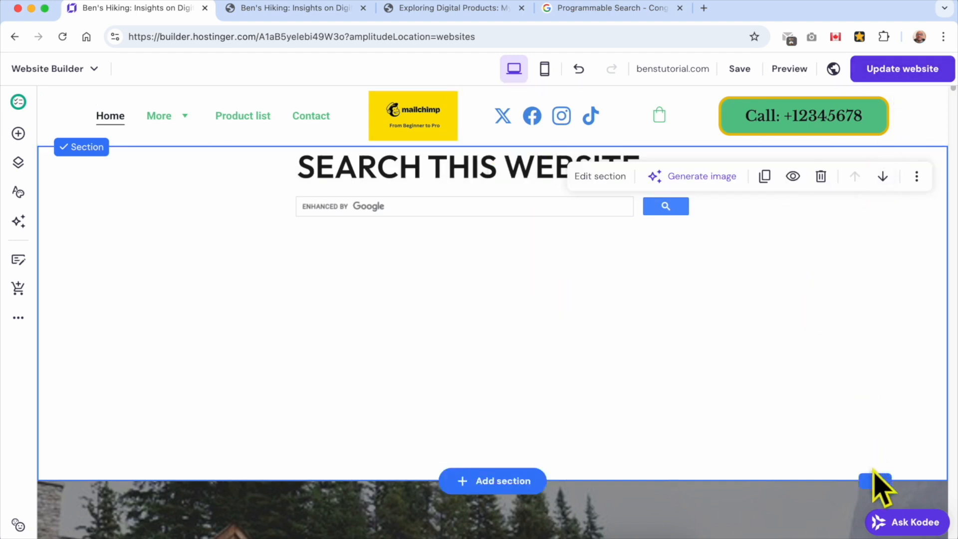
Shorten the search section so it ends just below the search box, and publish the website update
drag(875, 481, 869, 233)
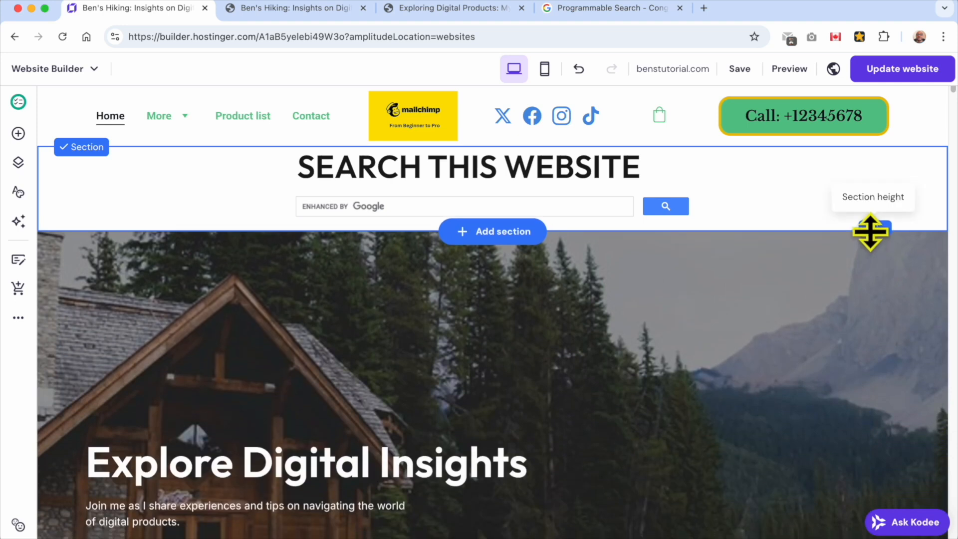
drag(870, 232, 873, 235)
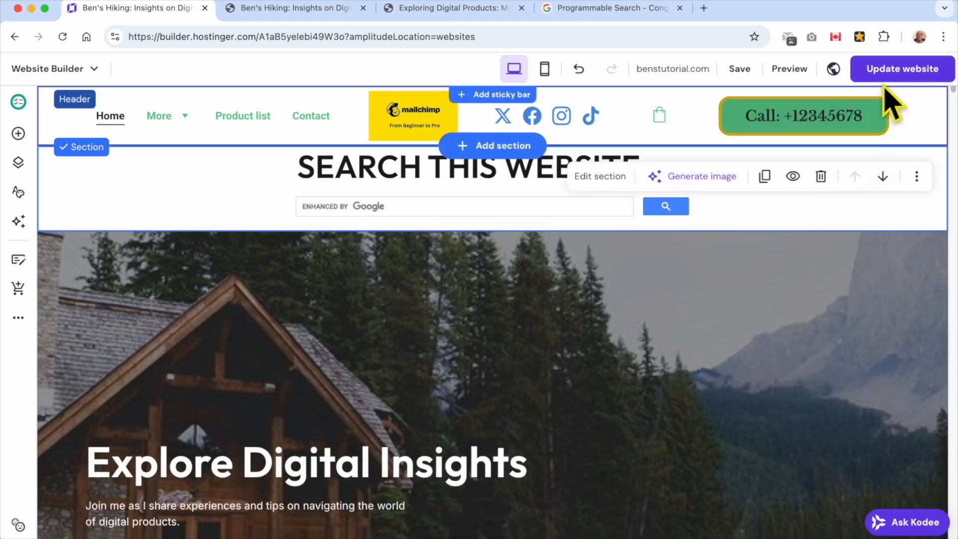
click(912, 70)
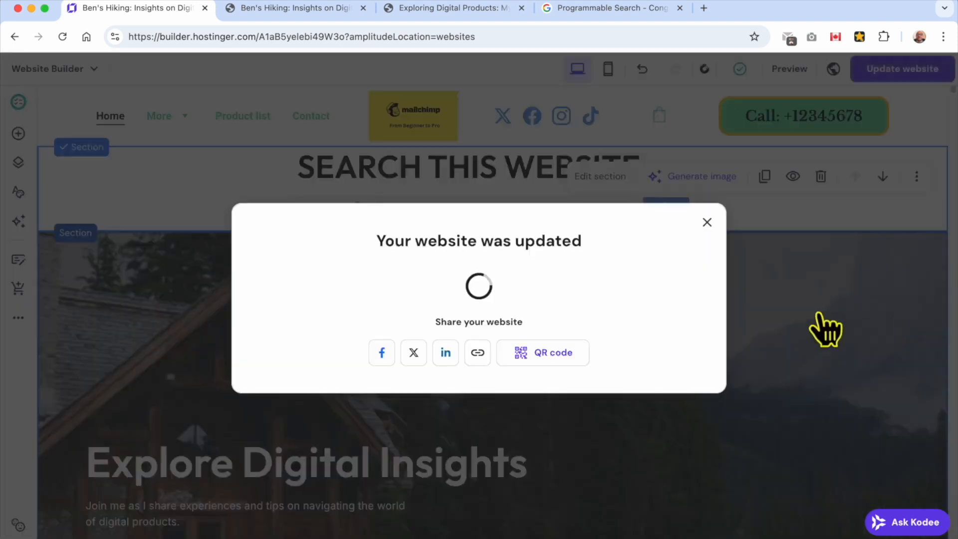
Open the live site and test the new search box by searching for "digital products"
click(660, 285)
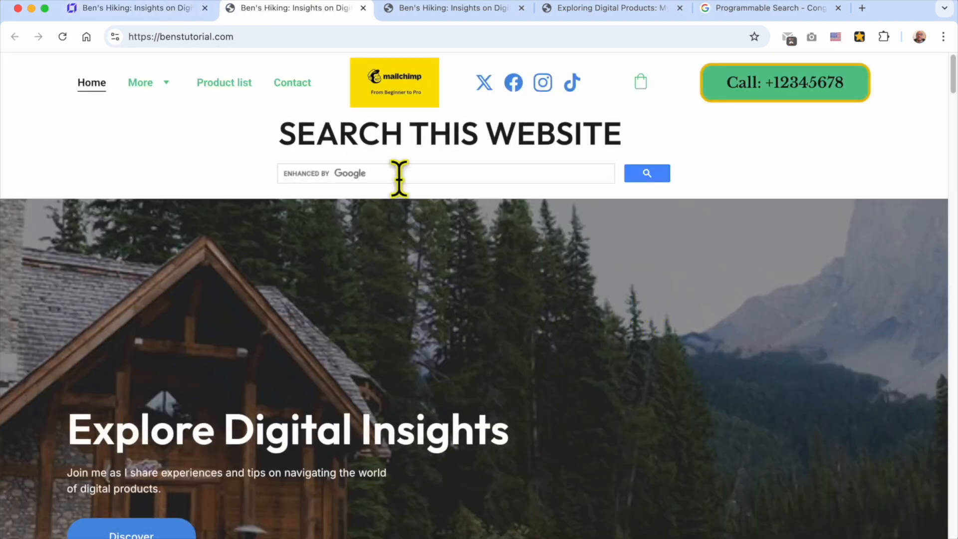
triple_click(408, 131)
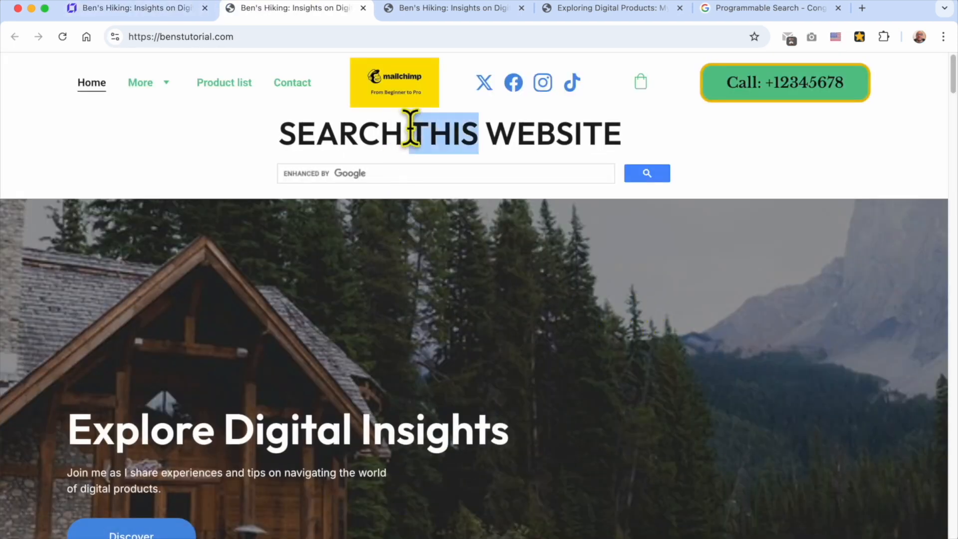
click(401, 174)
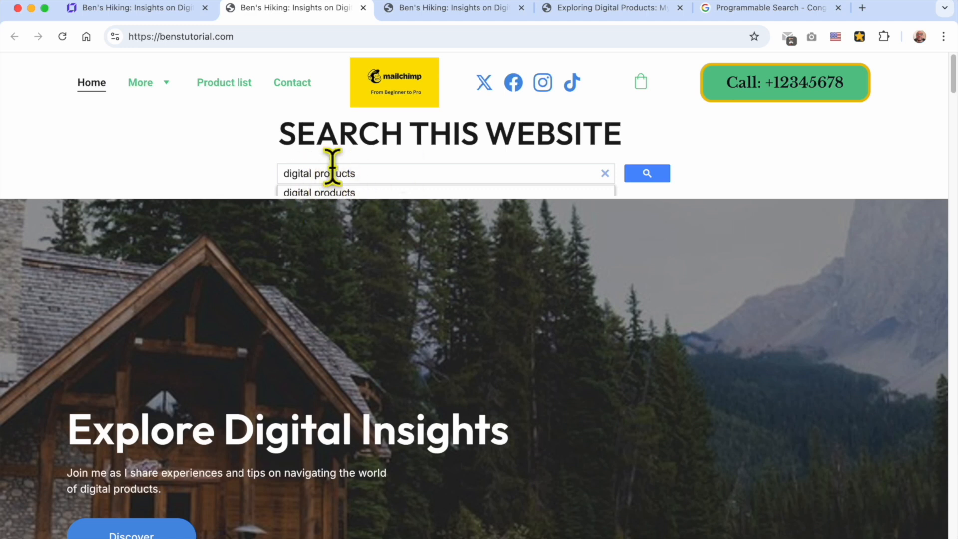
click(660, 177)
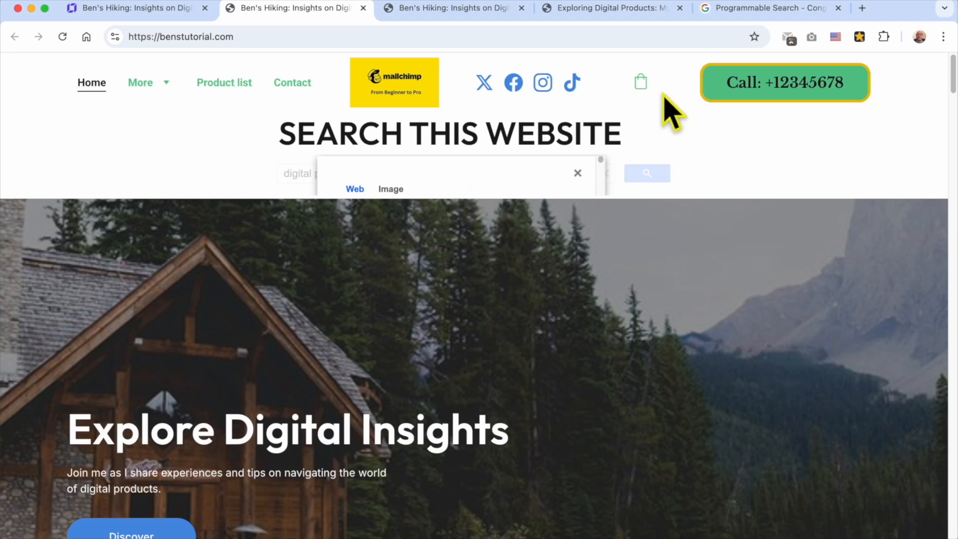
Switch to Google Programmable Search Engine and open the overview of the newly created search engine
click(745, 9)
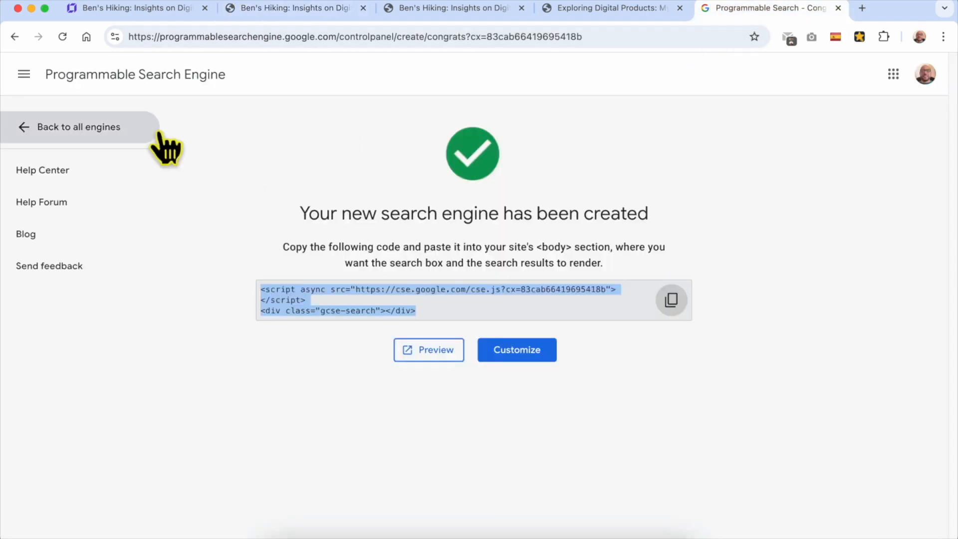
click(349, 172)
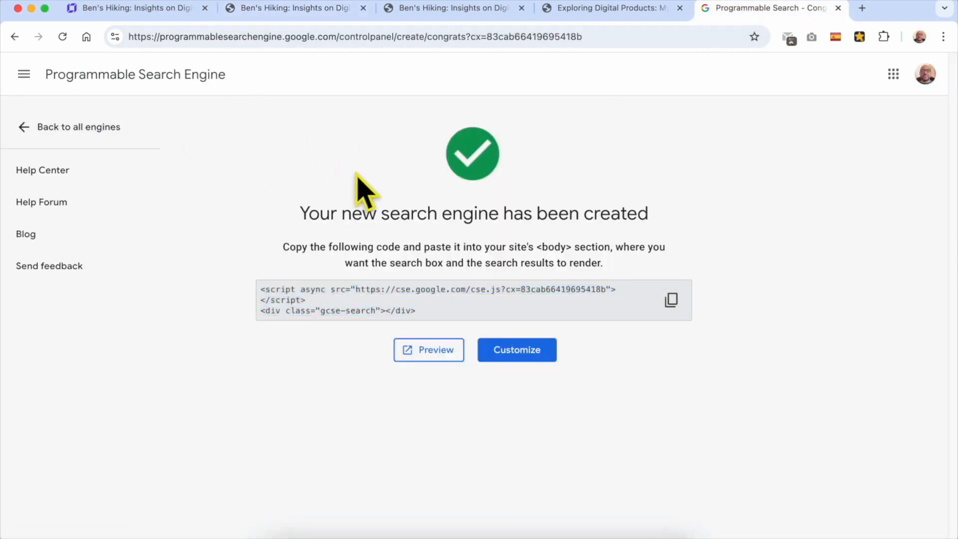
click(62, 129)
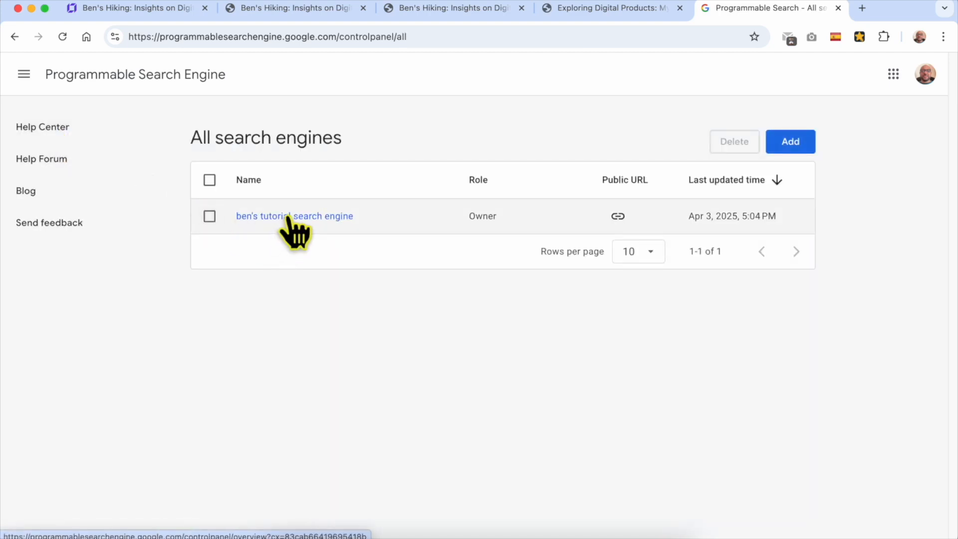
click(288, 218)
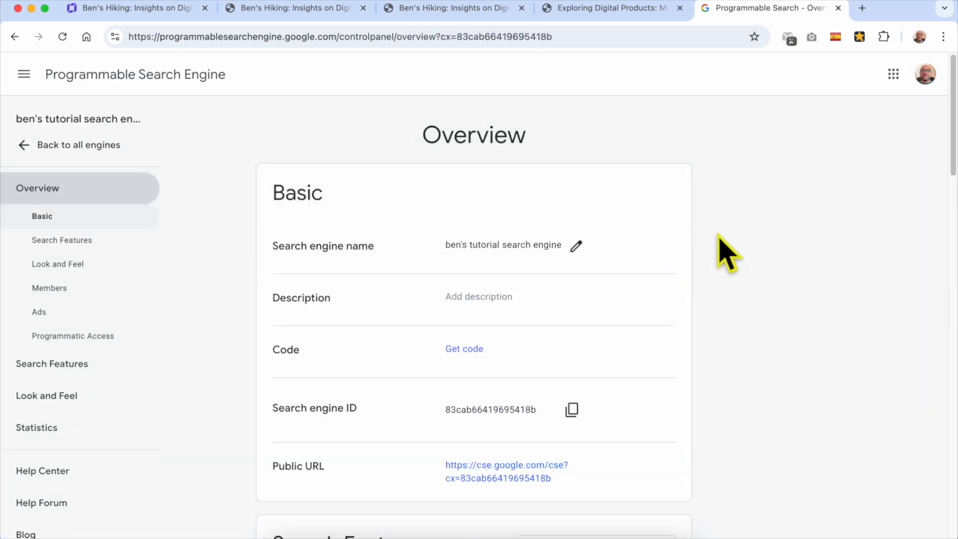
Change the search engine's layout to Full width in its Look and Feel settings, and copy its embed code
scroll(727, 254, down, 7)
scroll(727, 254, down, 14)
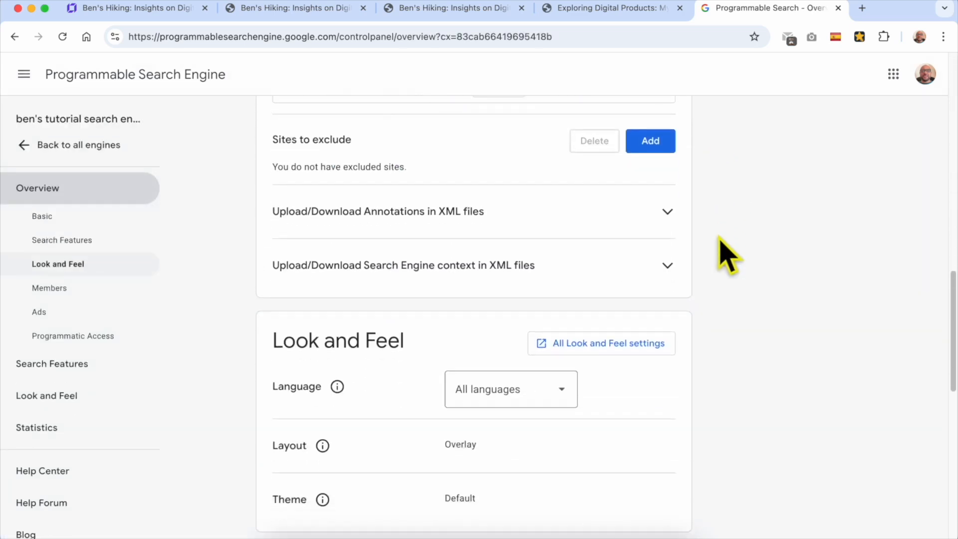
triple_click(273, 150)
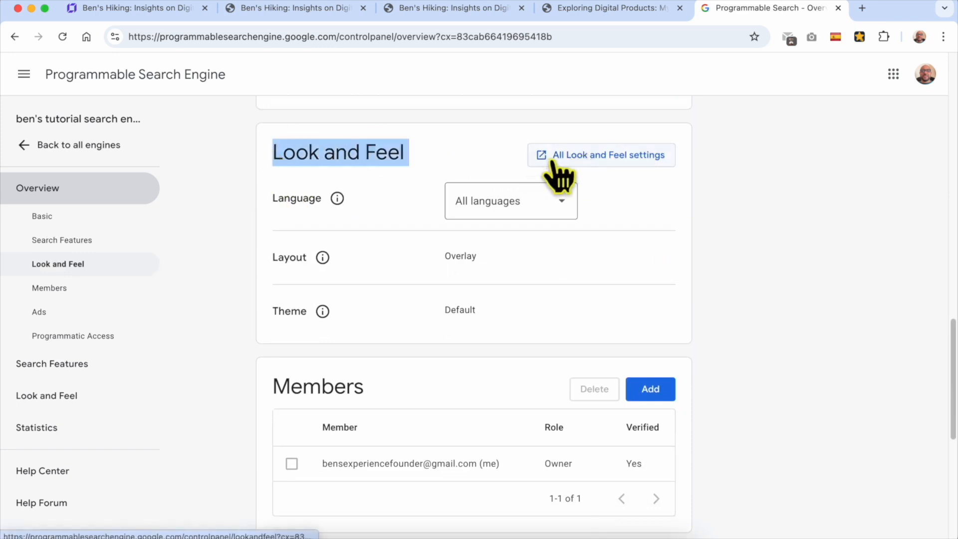
click(645, 172)
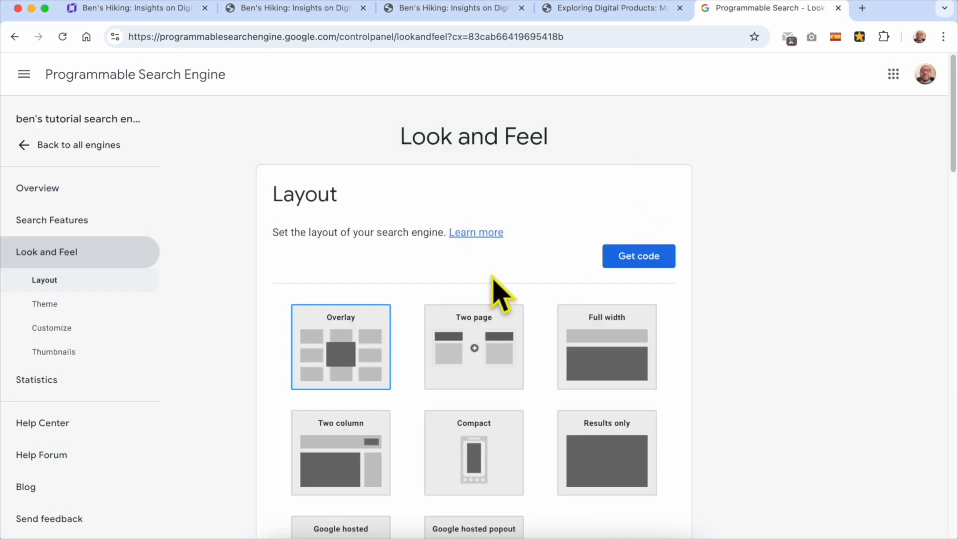
scroll(498, 289, down, 2)
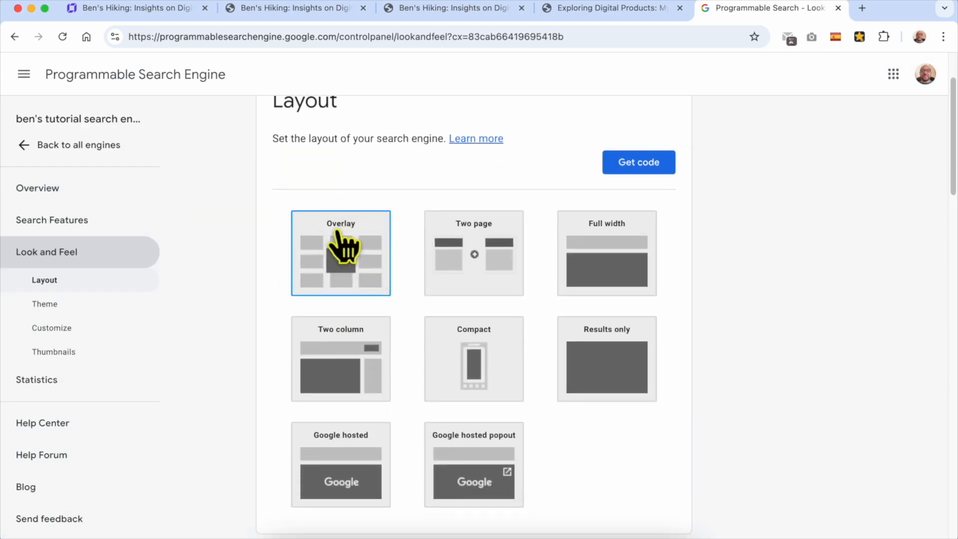
click(620, 278)
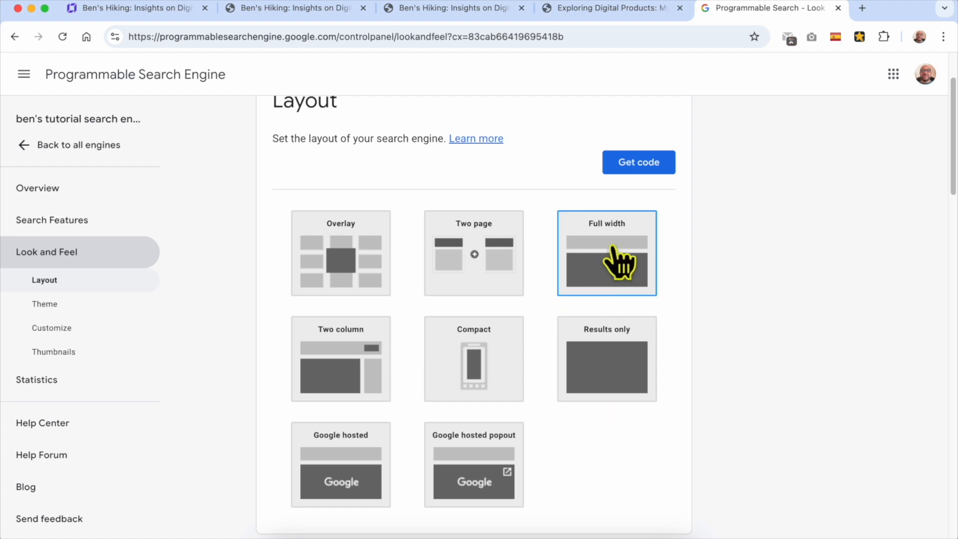
click(640, 165)
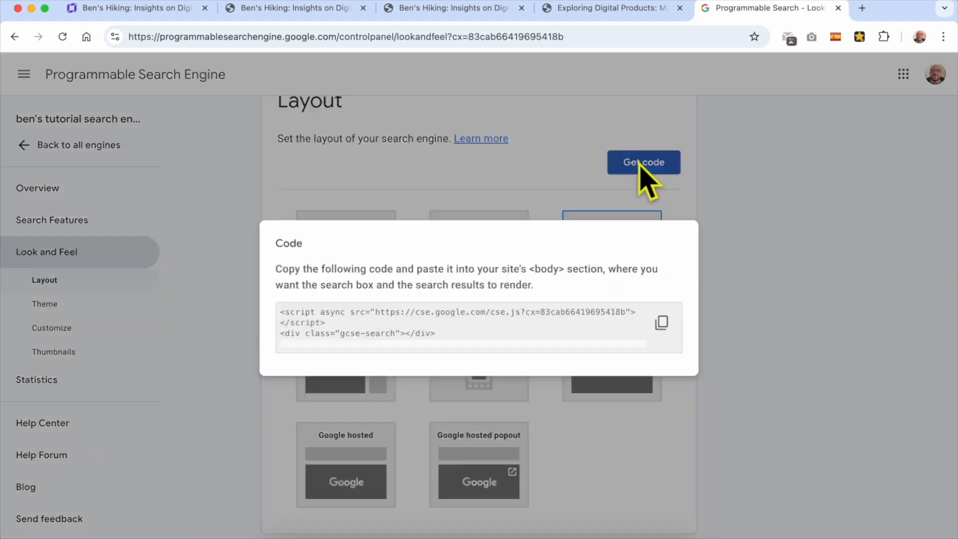
click(661, 323)
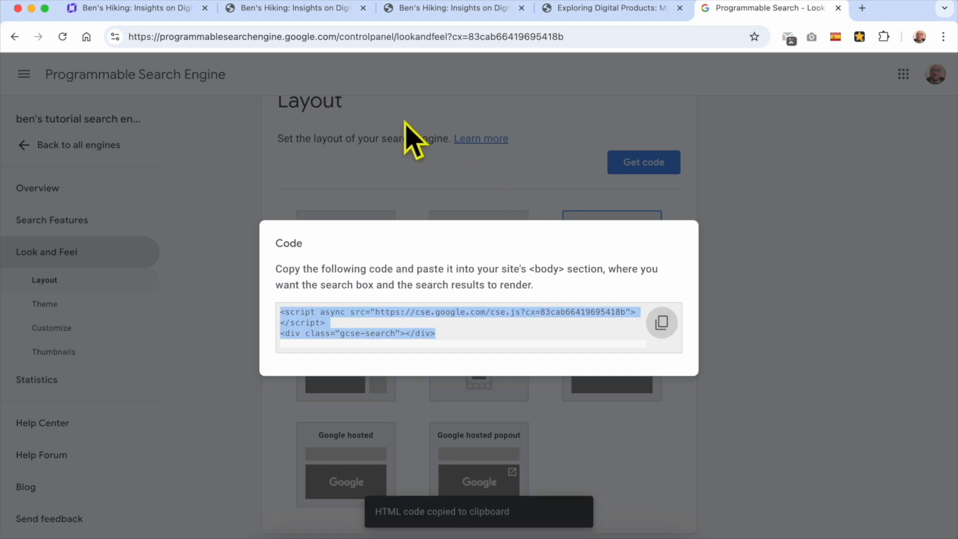
Back in the Hostinger builder, replace the search box's embed code with the newly copied code
click(167, 10)
click(369, 204)
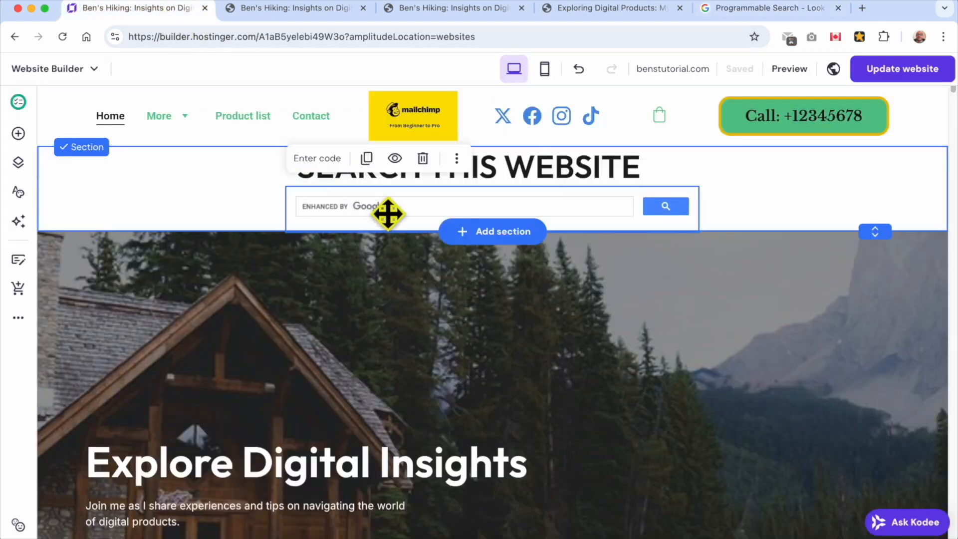
click(327, 163)
drag(741, 276, 487, 182)
key(BackSpace)
key(ctrl+v)
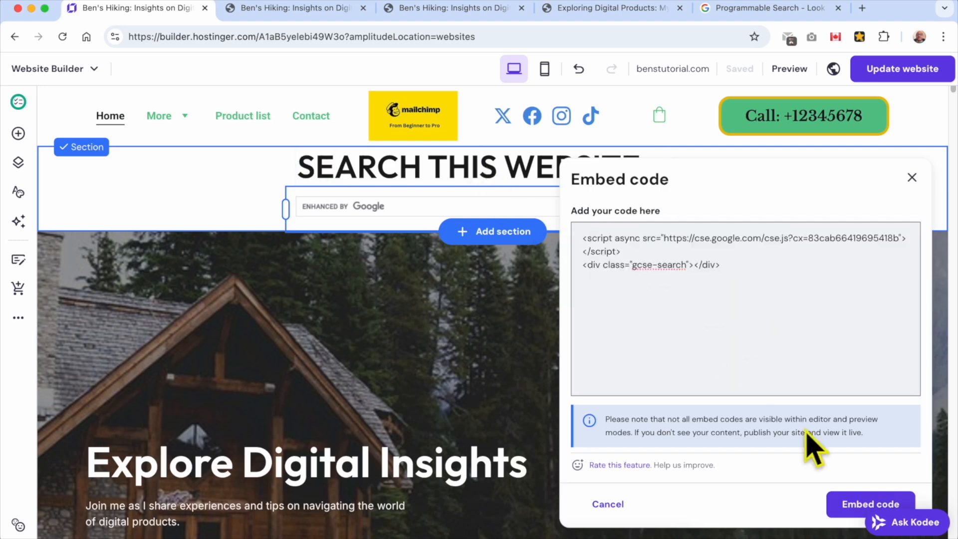
click(870, 504)
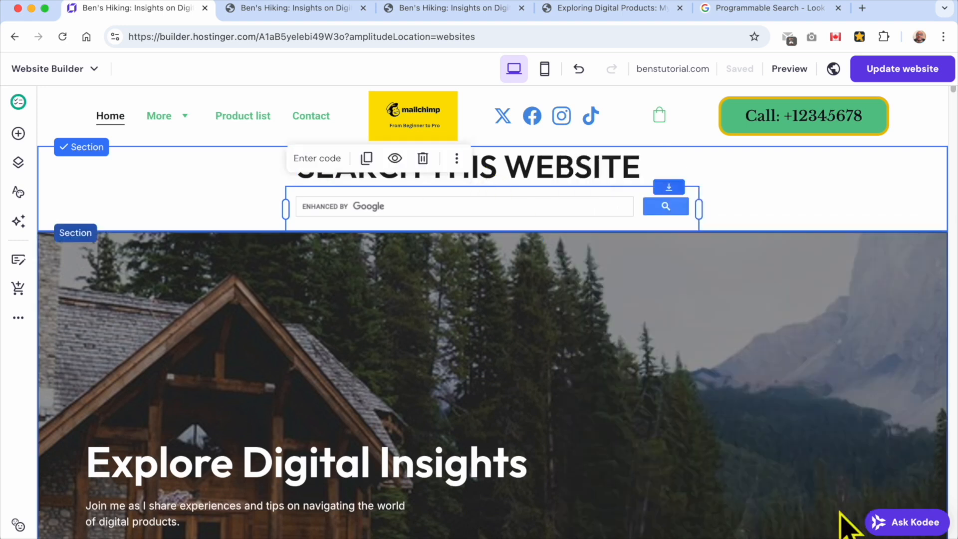
Publish the website update, and search the live site for "digital products" to check the results
click(909, 71)
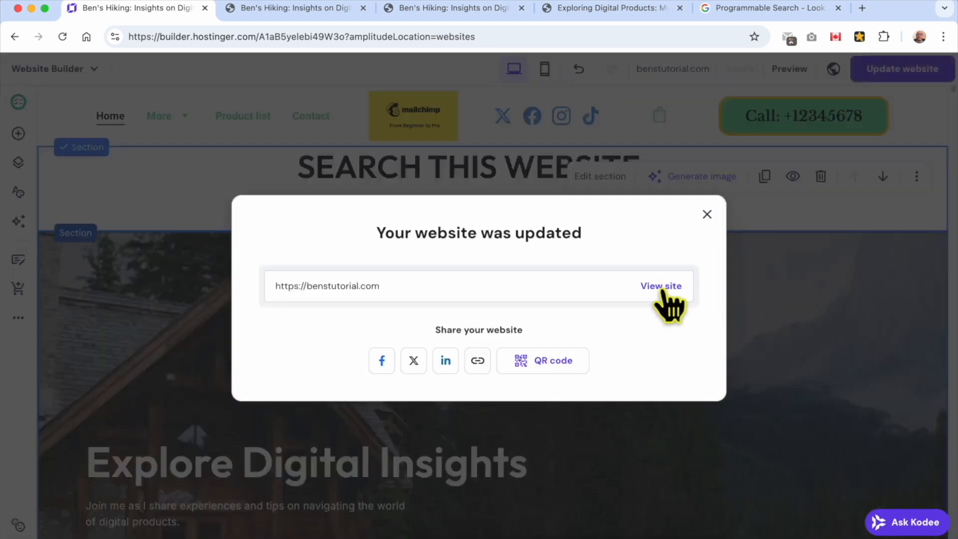
click(660, 285)
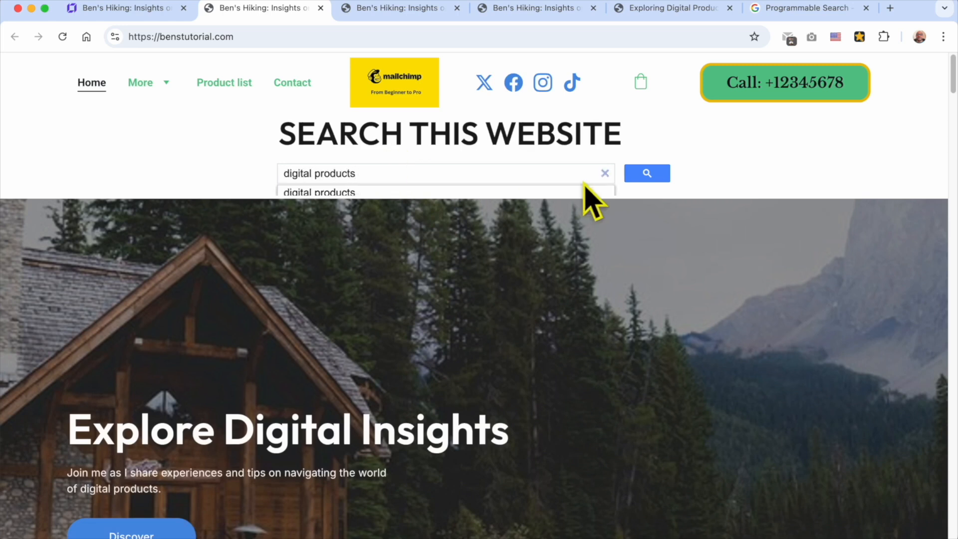
click(637, 174)
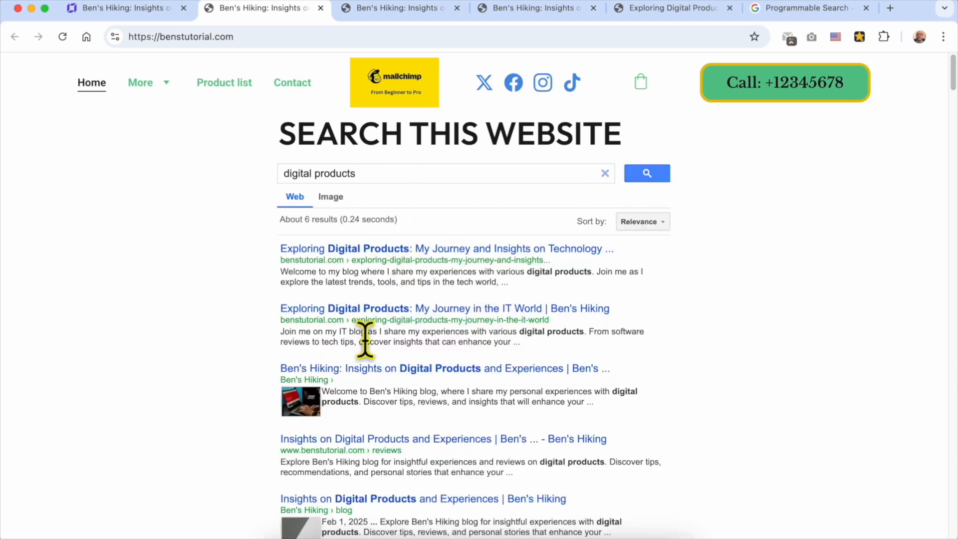
scroll(439, 339, down, 3)
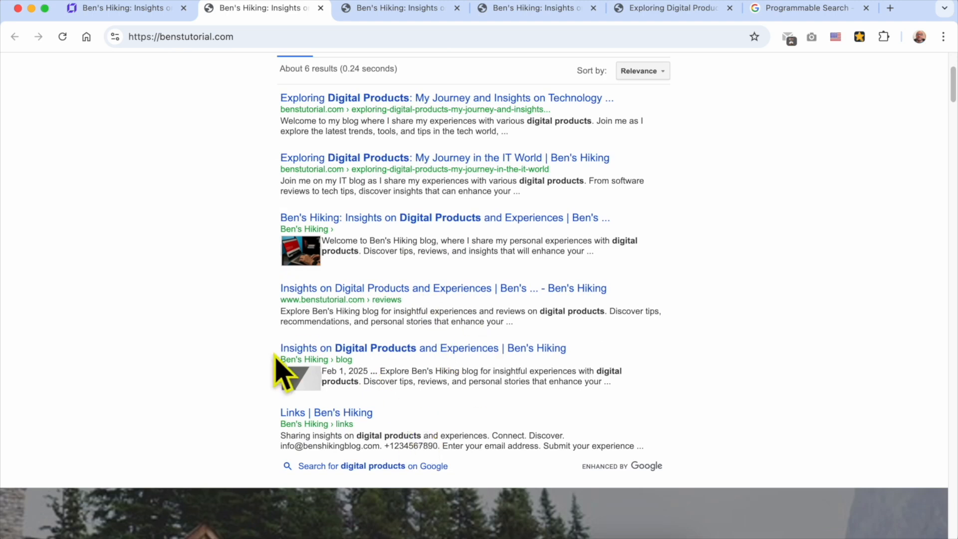
Check the site addresses of the search results on the live site, and open the first result to examine its article title
scroll(299, 363, up, 3)
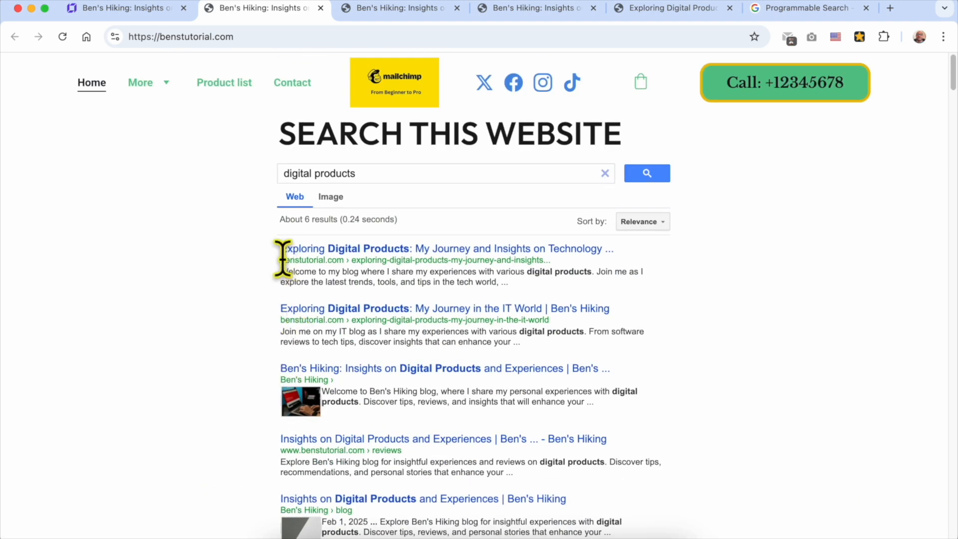
drag(281, 259, 343, 259)
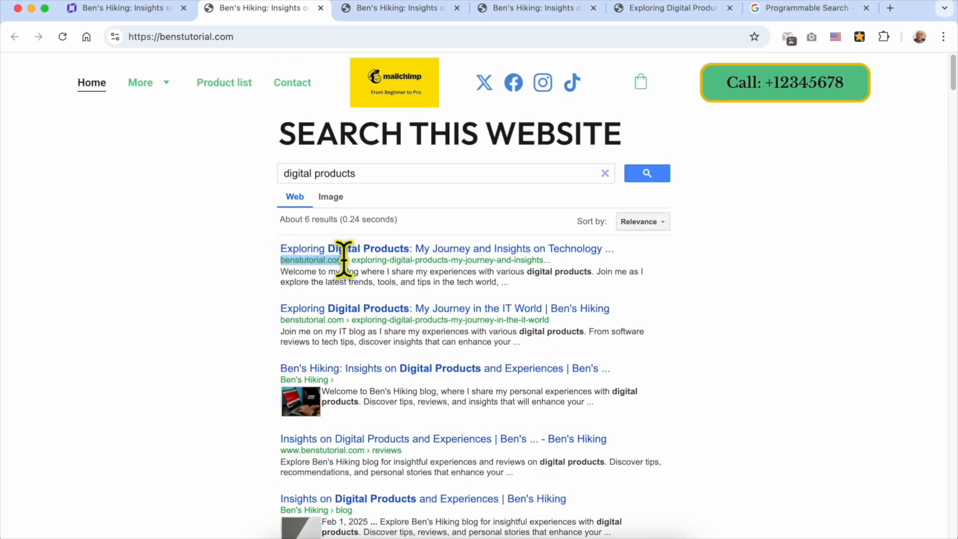
drag(280, 319, 343, 320)
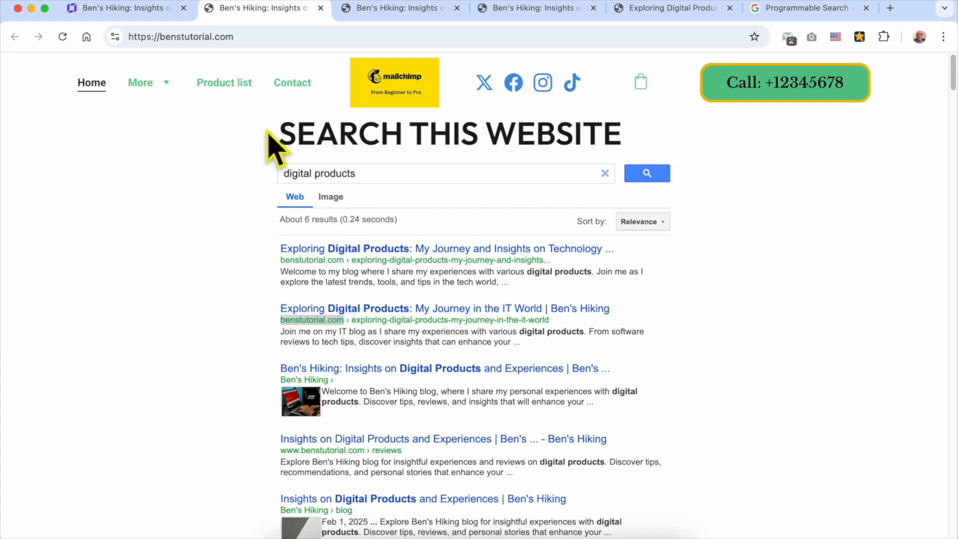
click(150, 9)
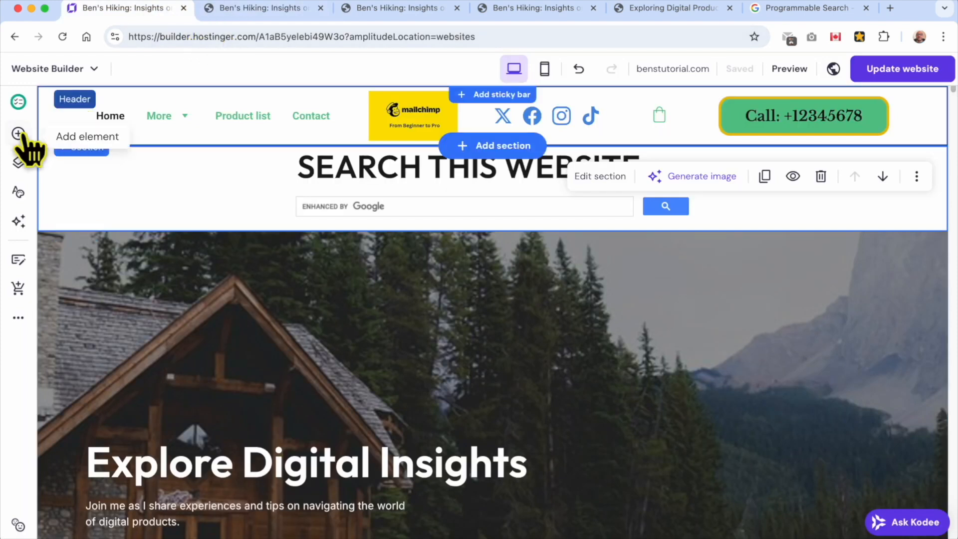
click(262, 8)
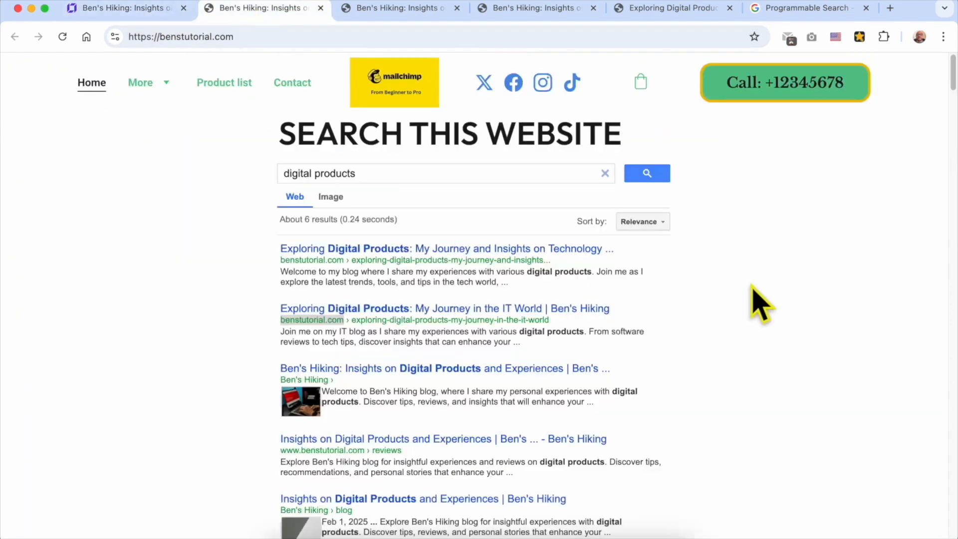
click(348, 249)
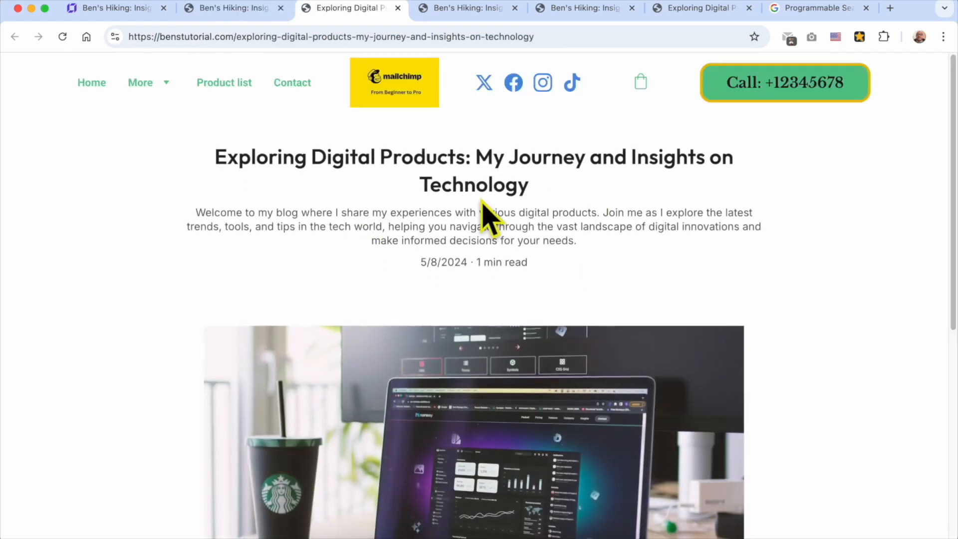
drag(312, 159, 465, 159)
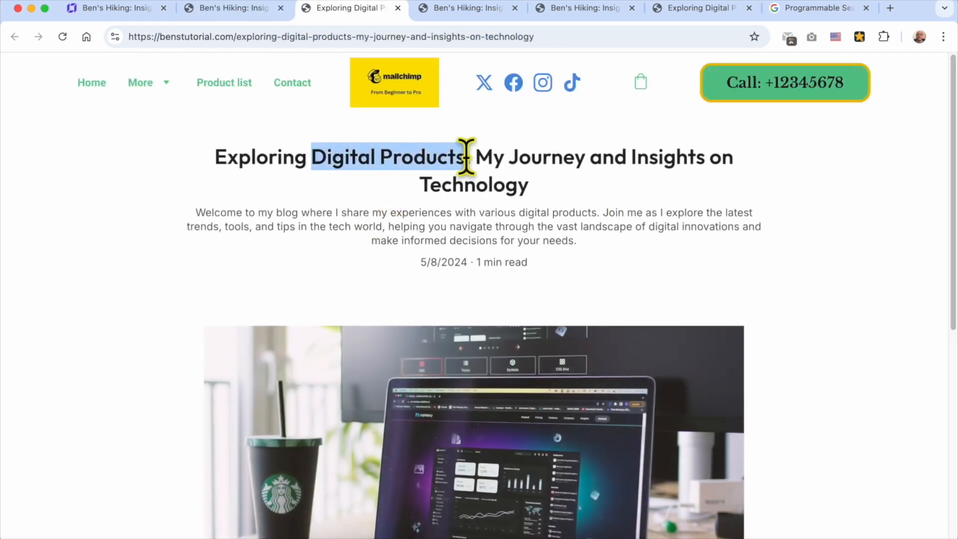
click(330, 200)
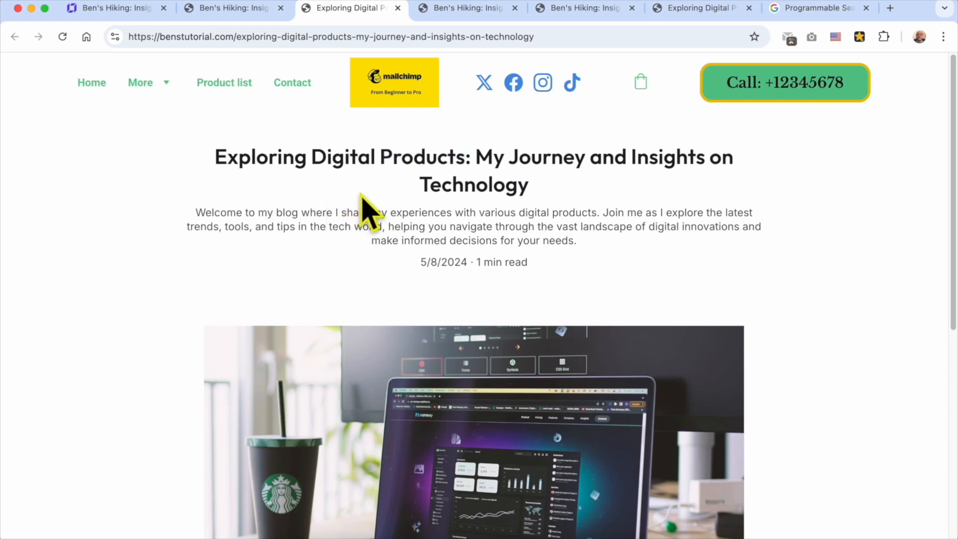
Switch to Google Programmable Search Engine, close the code window, and open the overview of ben's tutorial search engine from the list of all engines
click(820, 9)
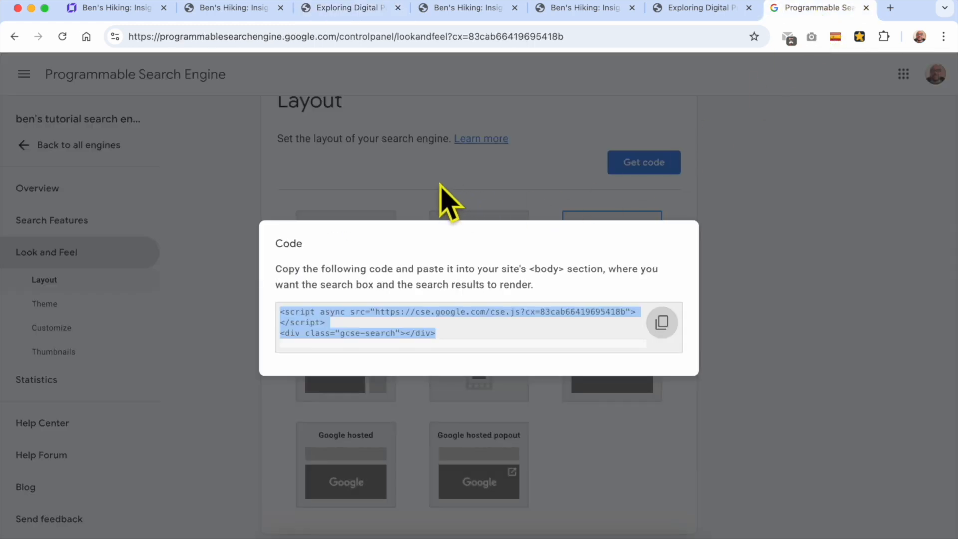
click(642, 178)
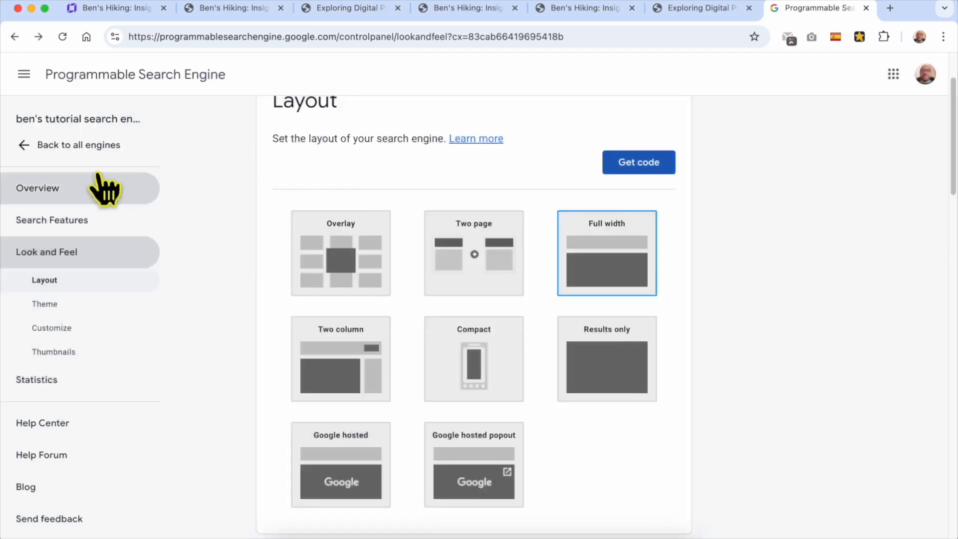
click(96, 146)
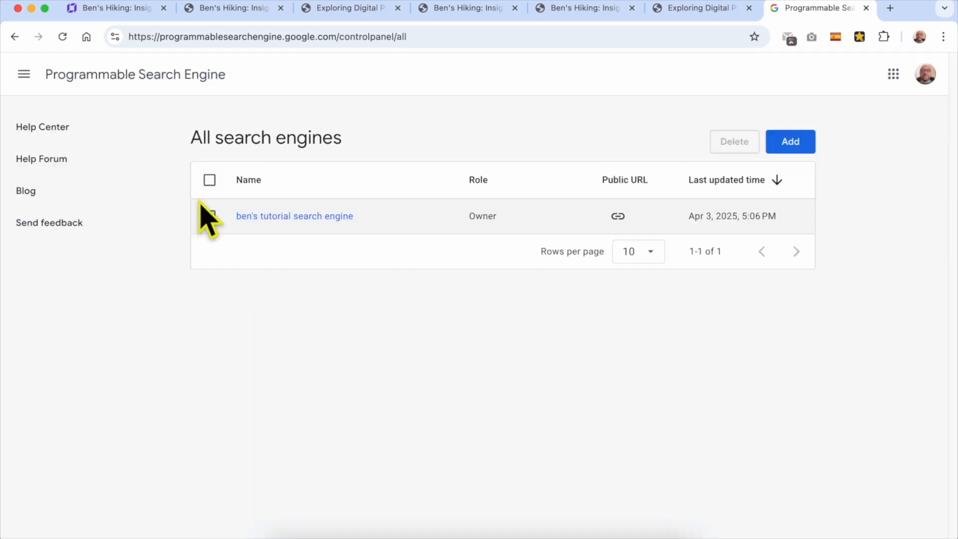
click(282, 220)
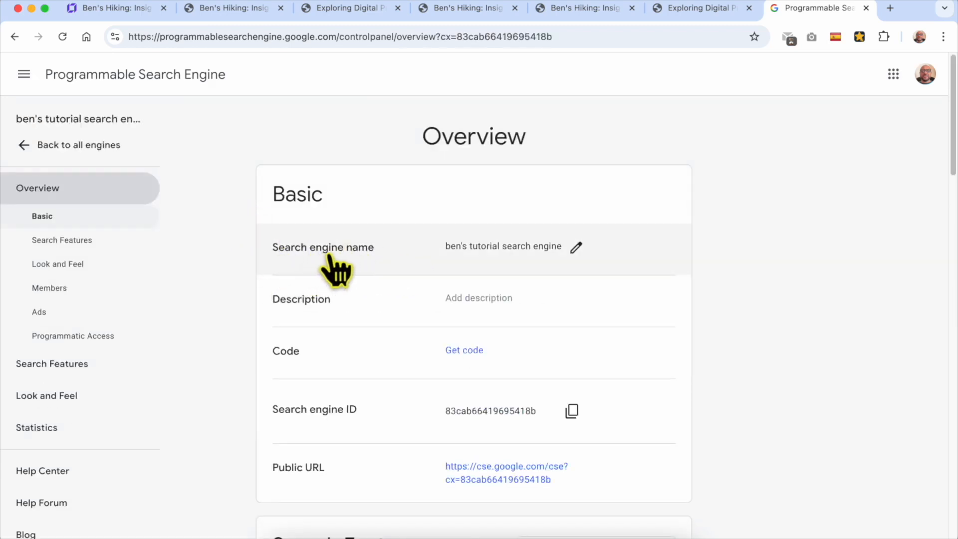
View the editing dialogs for the search engine's name and description, closing each one without saving
click(576, 247)
drag(471, 290, 591, 316)
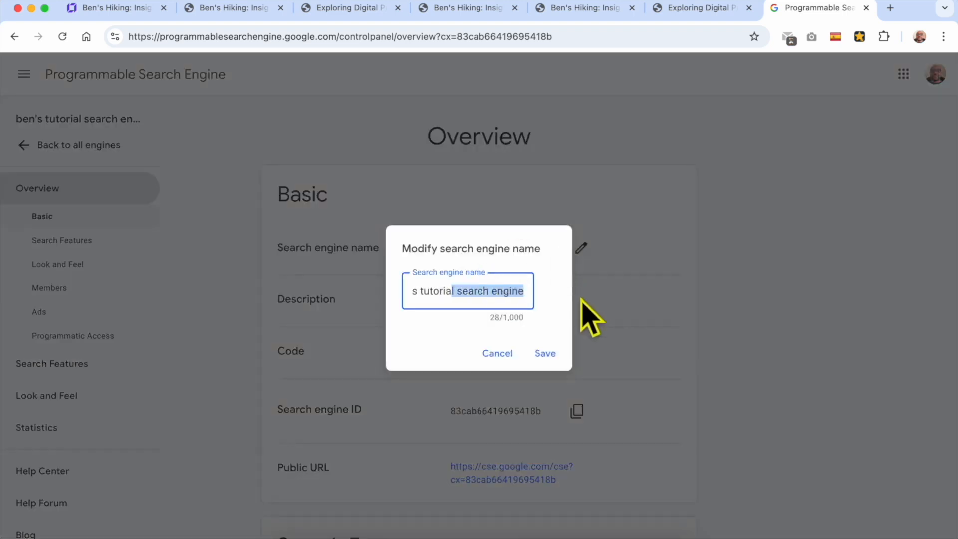
click(497, 353)
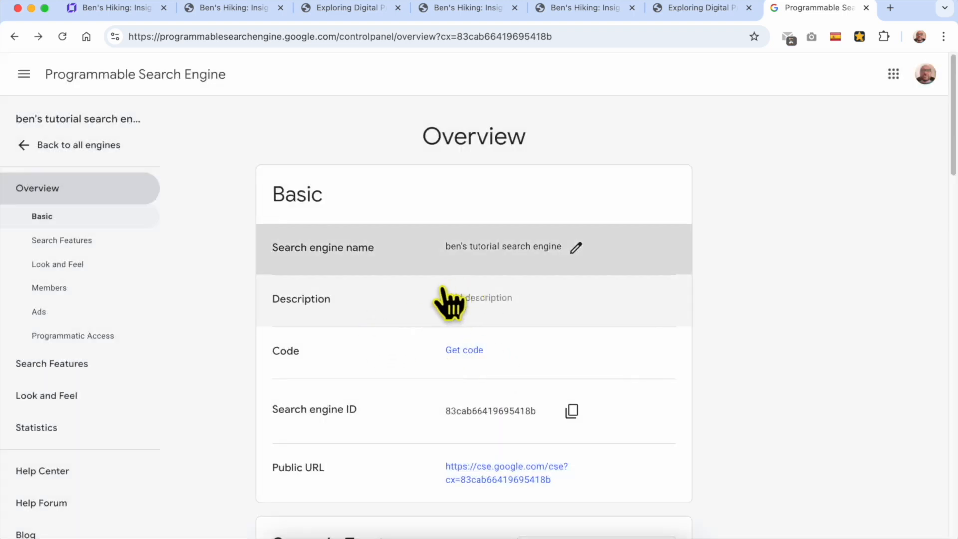
click(479, 301)
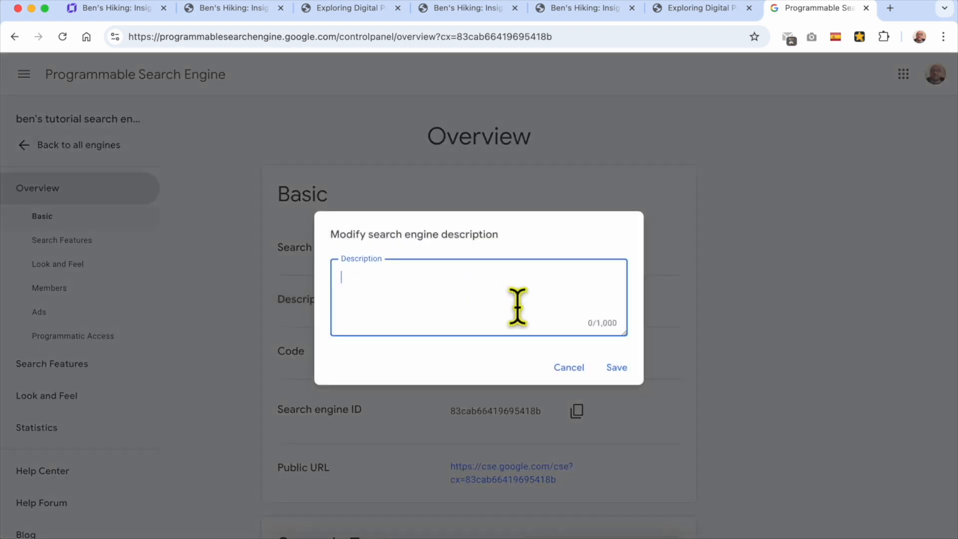
click(569, 368)
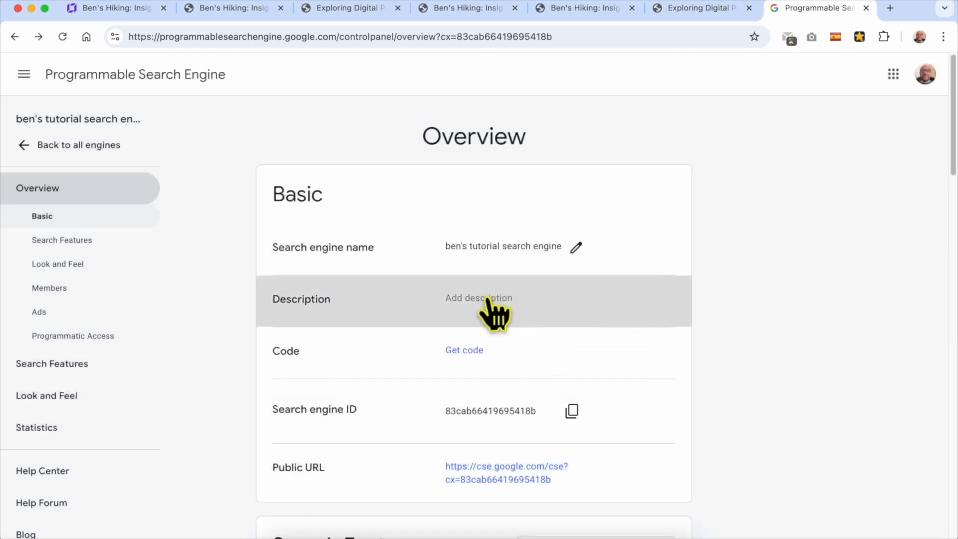
Copy the search engine's embed code from the Basic section of the overview, and close the code window
scroll(375, 354, down, 2)
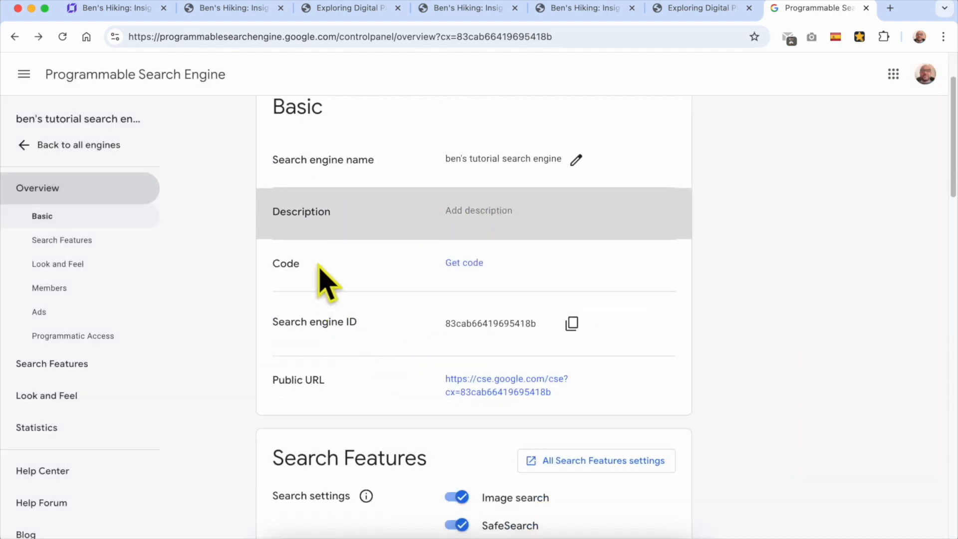
double_click(317, 267)
click(467, 262)
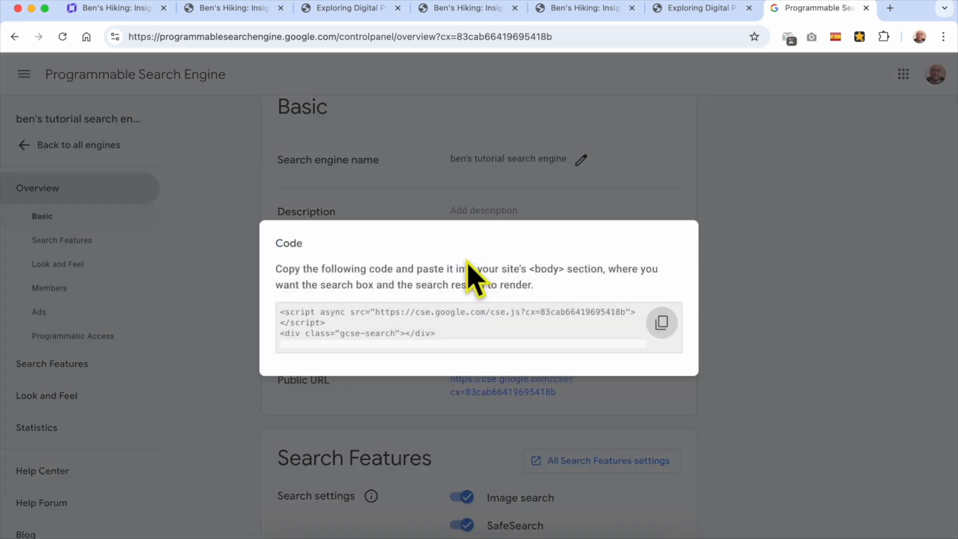
click(668, 325)
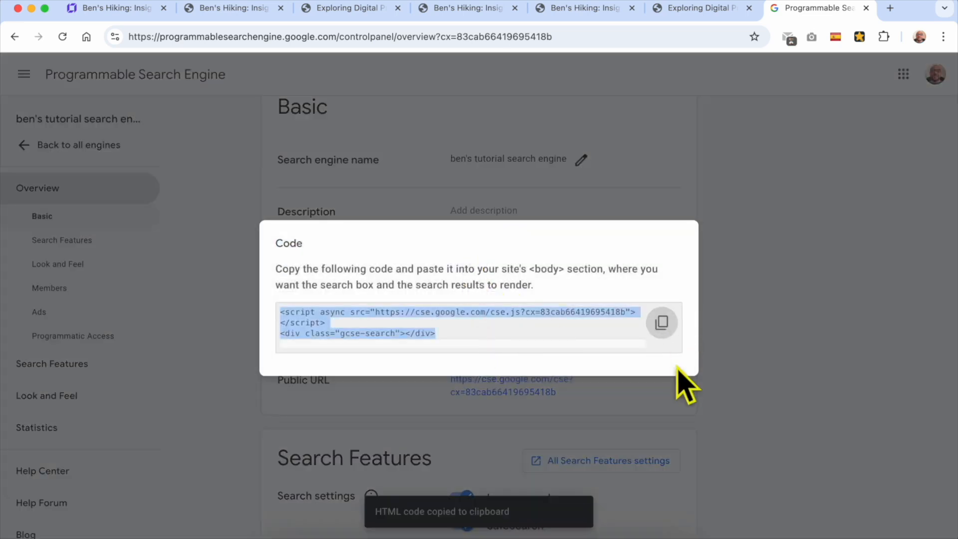
click(741, 317)
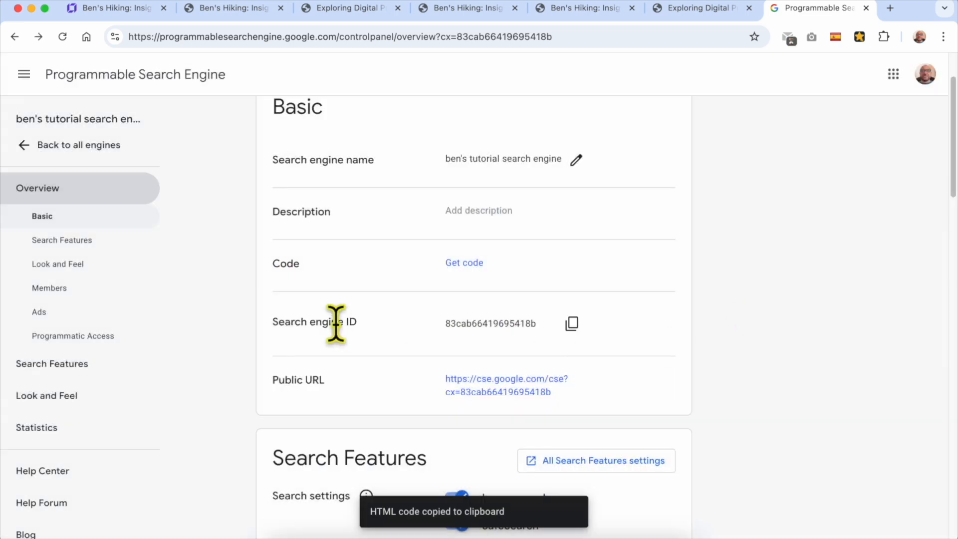
Review the search engine ID and open the public URL to view the hosted search page, returning to the overview
triple_click(306, 322)
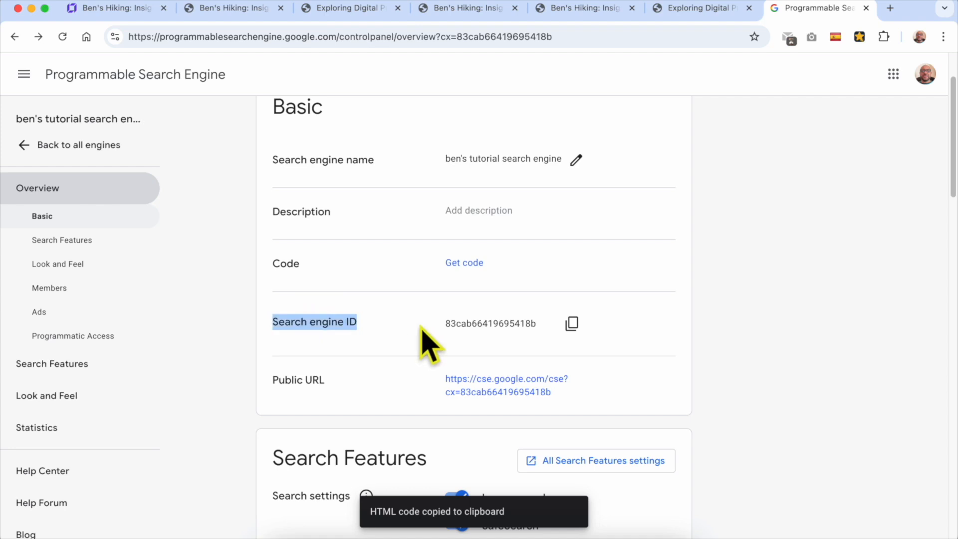
scroll(344, 369, down, 3)
triple_click(308, 315)
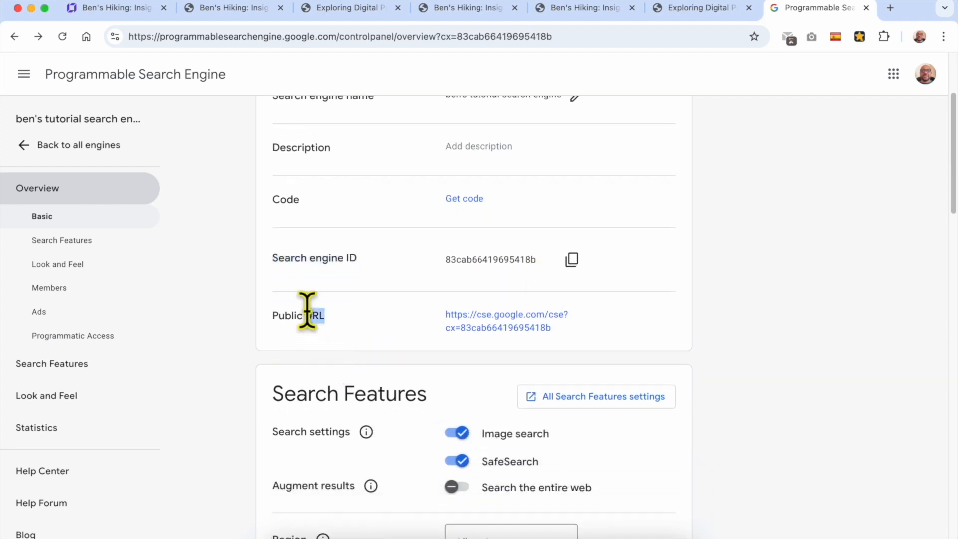
click(494, 325)
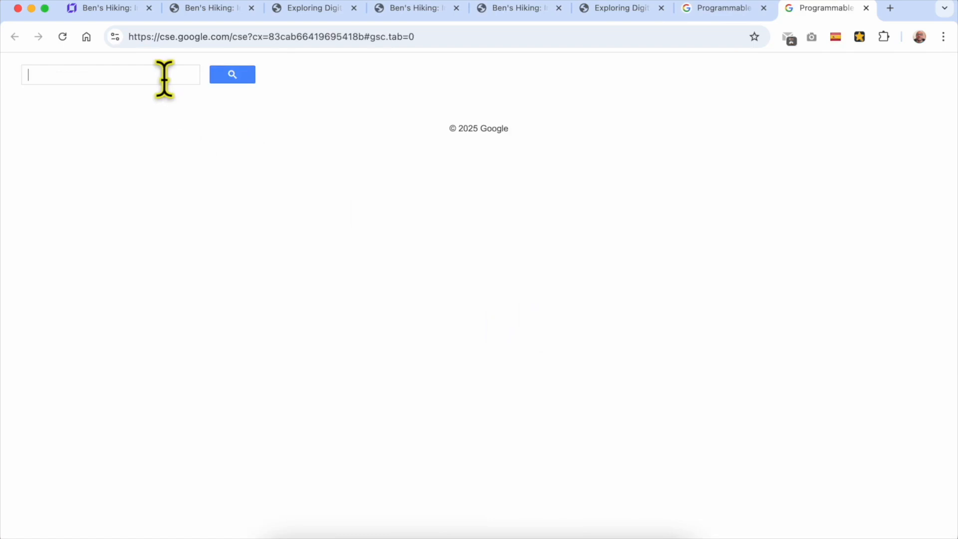
click(708, 9)
Try switching Image search and SafeSearch off and Search the entire web on, restoring each setting
scroll(397, 329, down, 5)
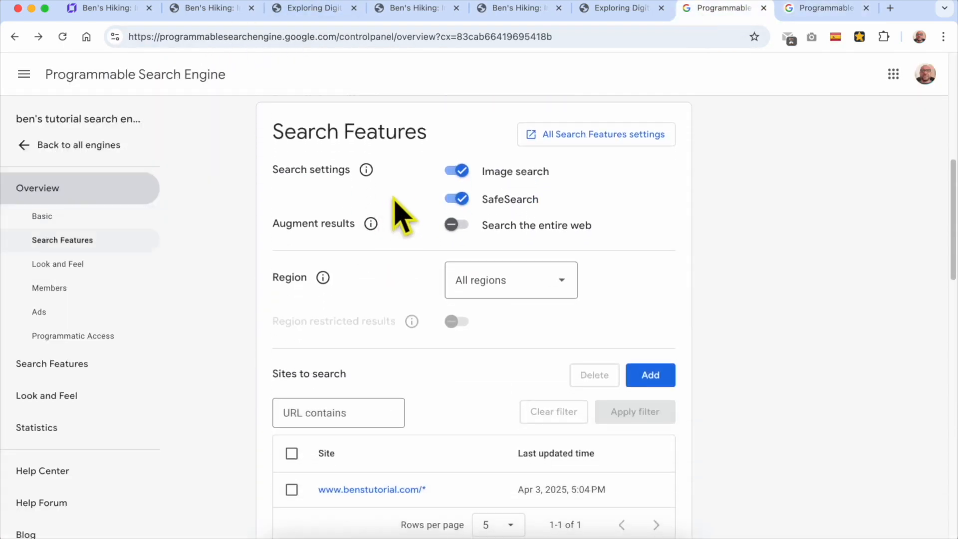
click(454, 171)
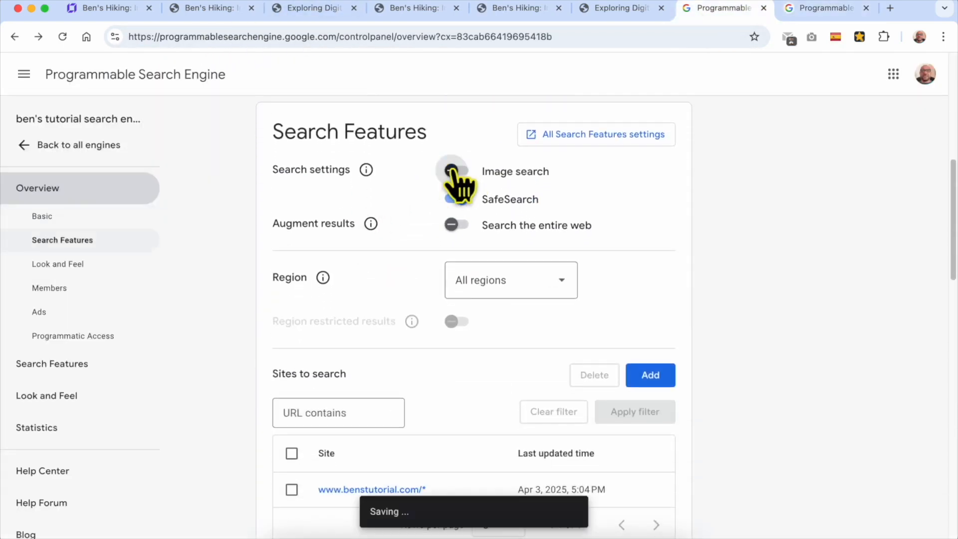
click(454, 171)
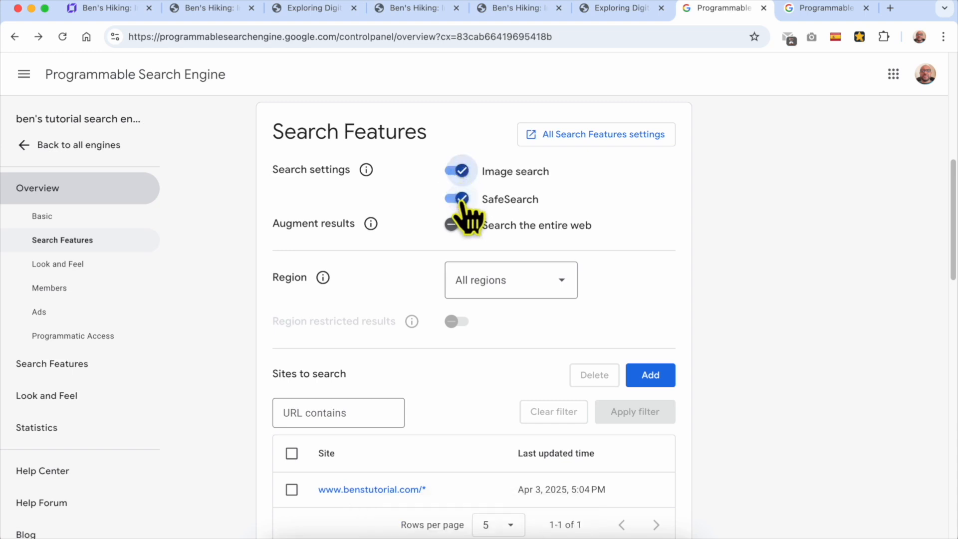
click(459, 199)
click(460, 199)
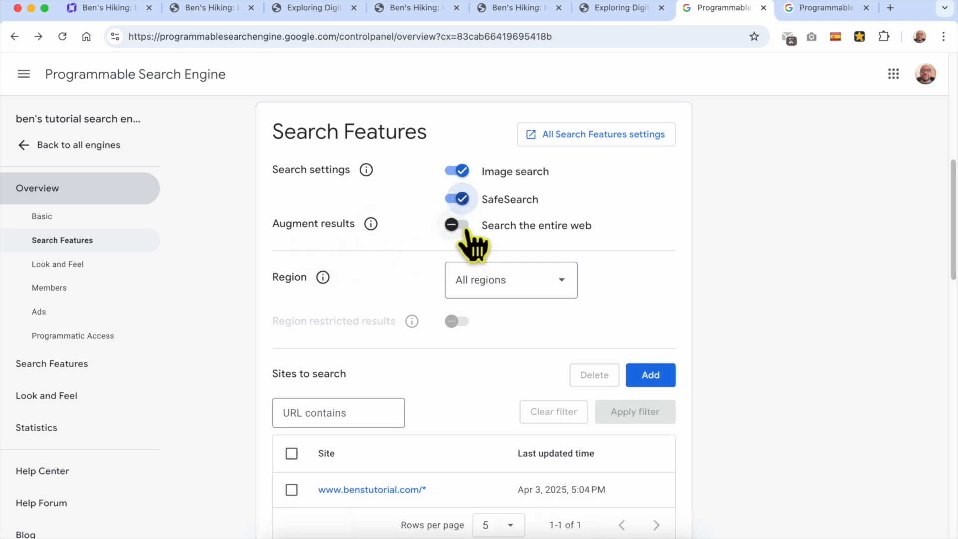
triple_click(513, 226)
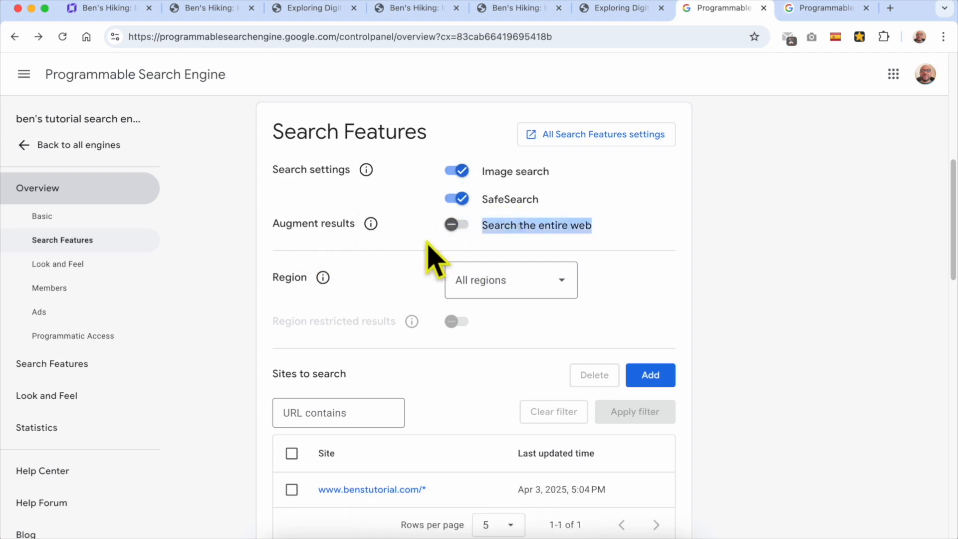
click(458, 227)
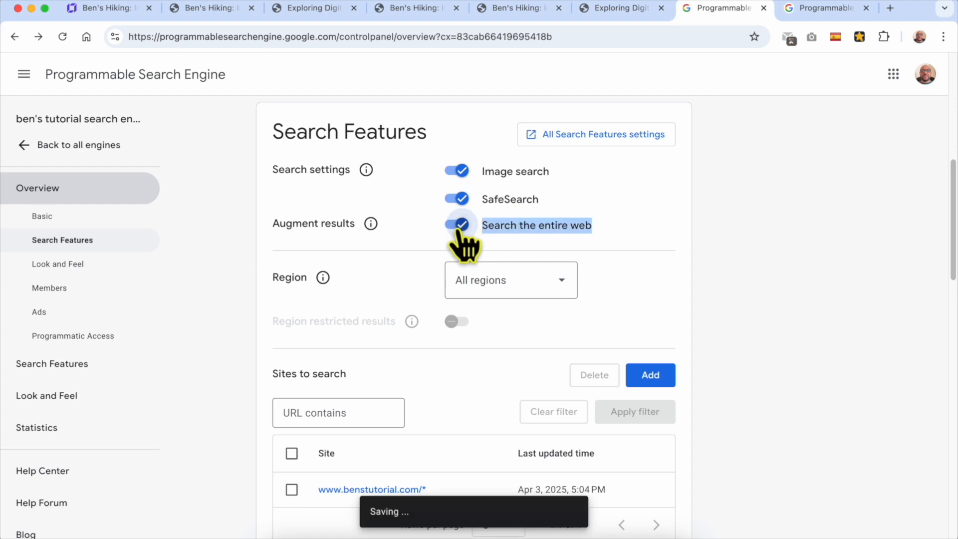
click(457, 227)
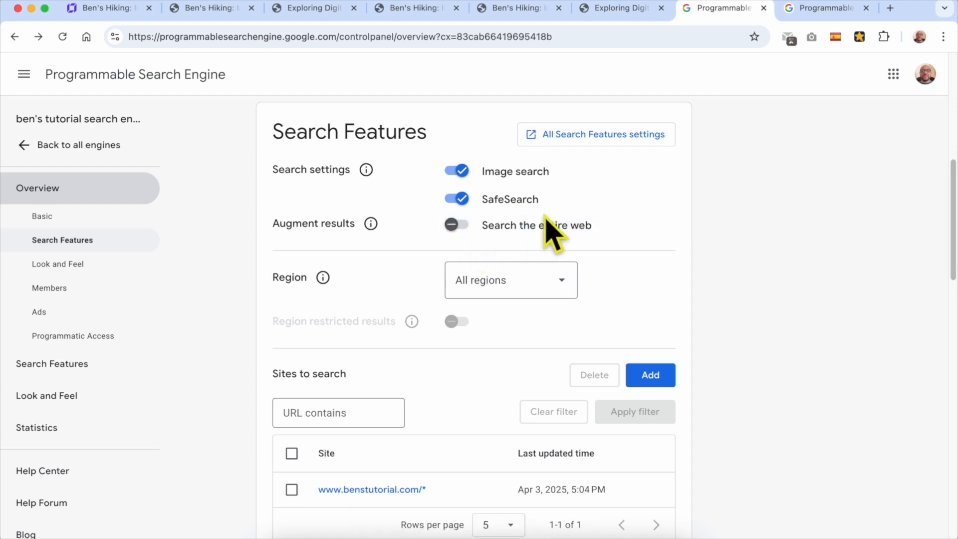
Set the search engine's region to United States, and view the explanation of the Region setting
scroll(374, 297, down, 2)
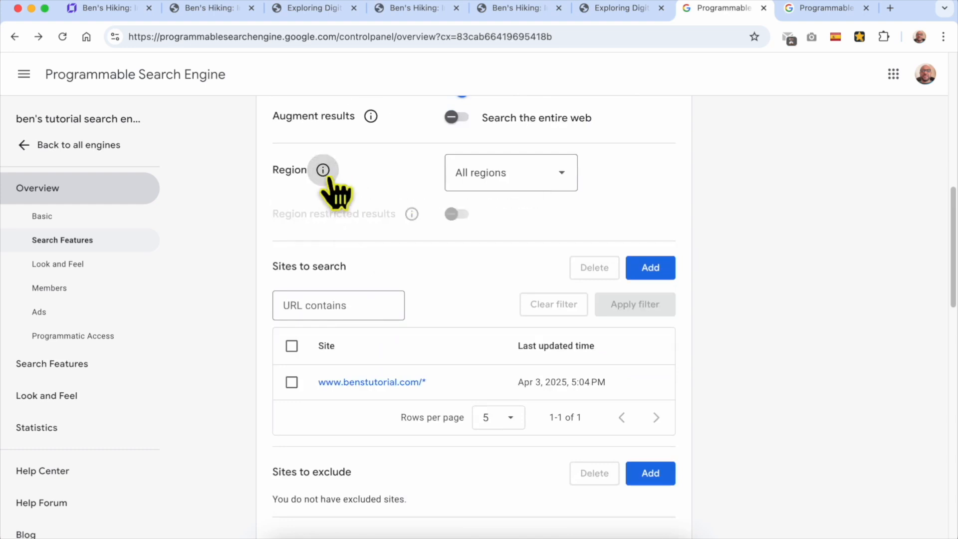
mouse_move(323, 172)
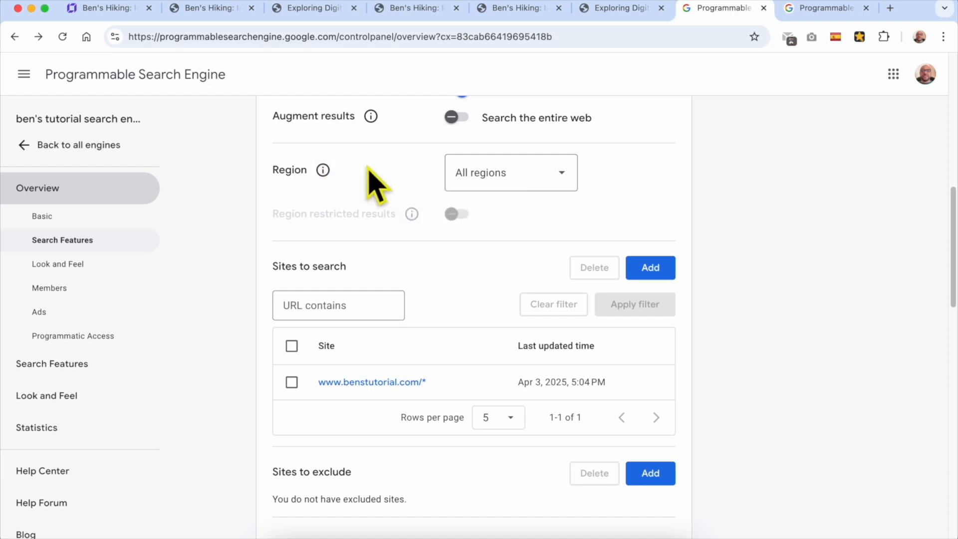
click(478, 185)
scroll(522, 309, down, 15)
scroll(519, 329, down, 20)
scroll(513, 208, up, 5)
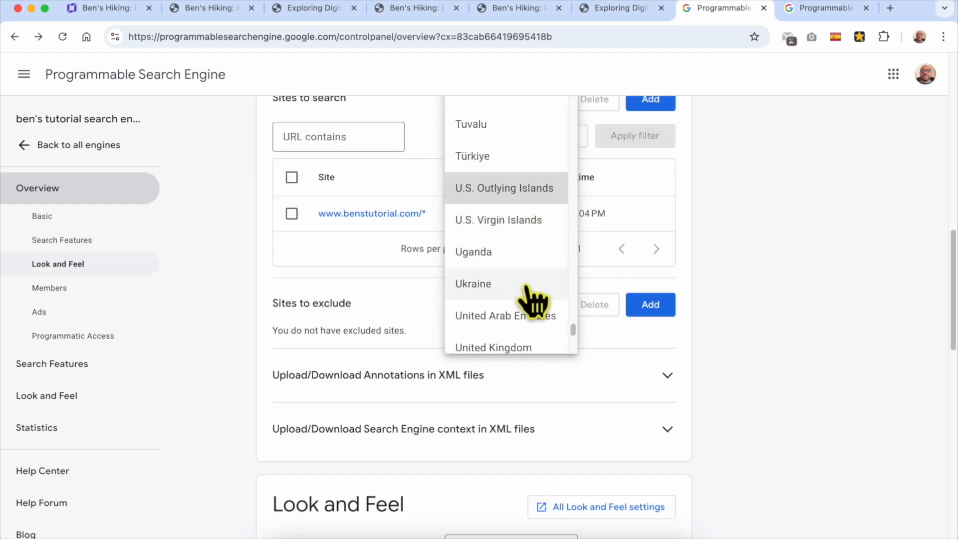
scroll(521, 347, down, 1)
click(522, 347)
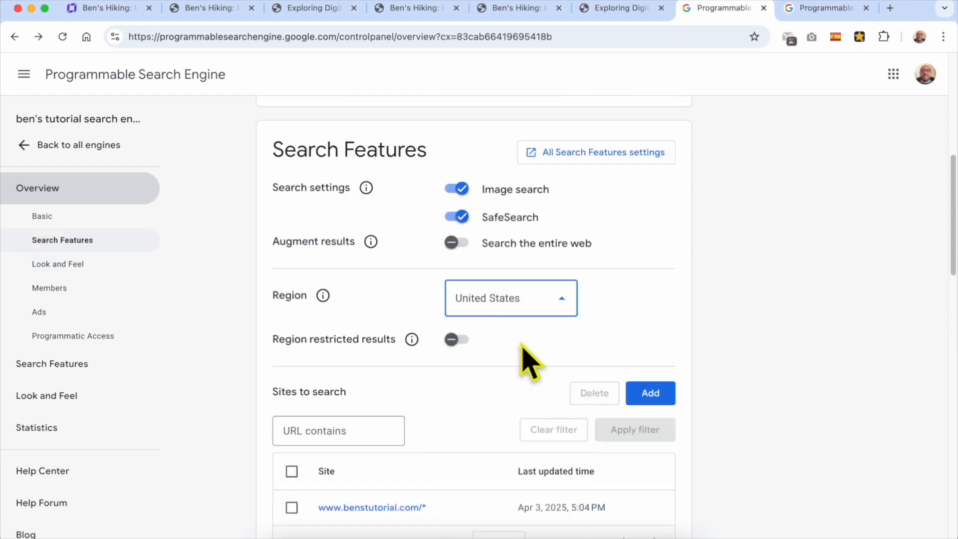
mouse_move(324, 295)
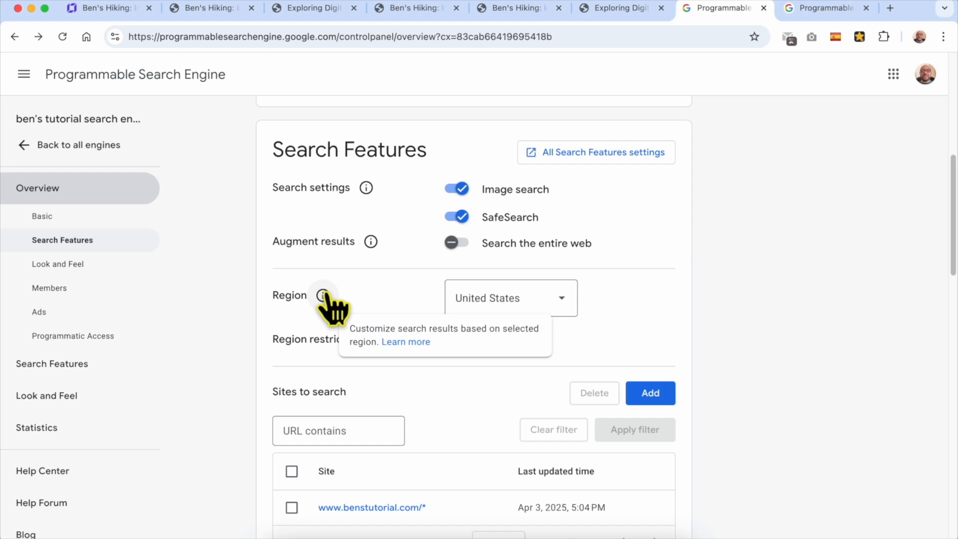
Turn on Region restricted results for the search engine and view the explanation of that setting
scroll(411, 299, down, 3)
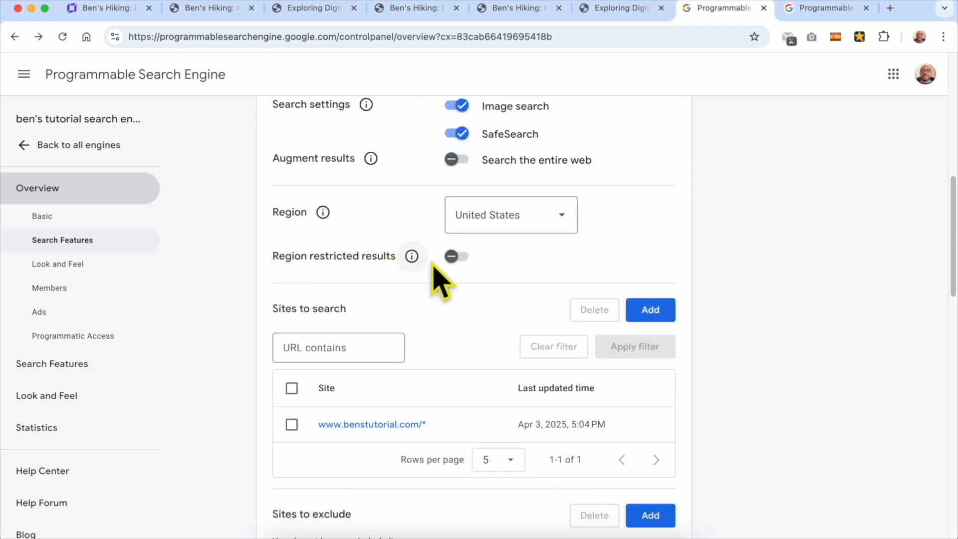
click(457, 258)
mouse_move(410, 257)
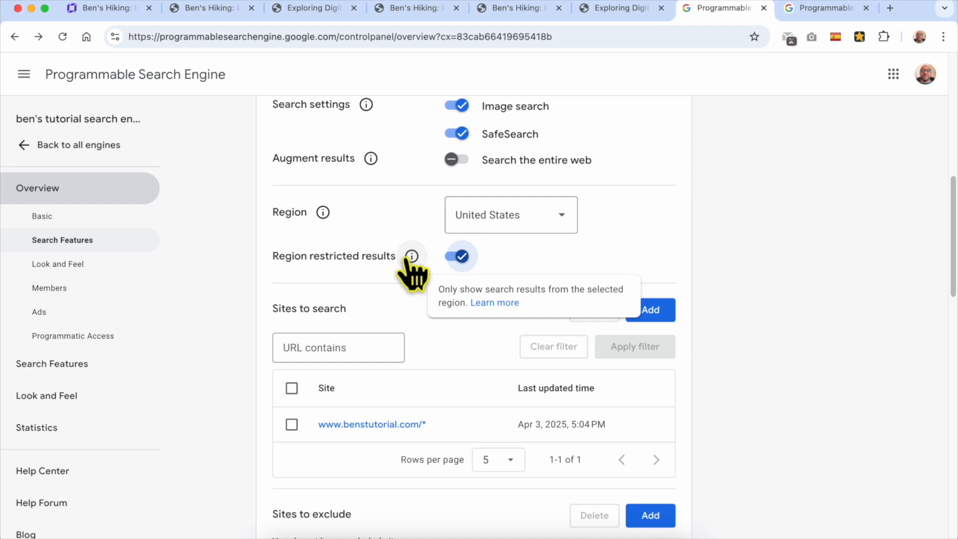
Open the form for adding sites to search, examine the accepted URL formats, and close it without adding any
scroll(389, 295, down, 5)
scroll(394, 249, up, 1)
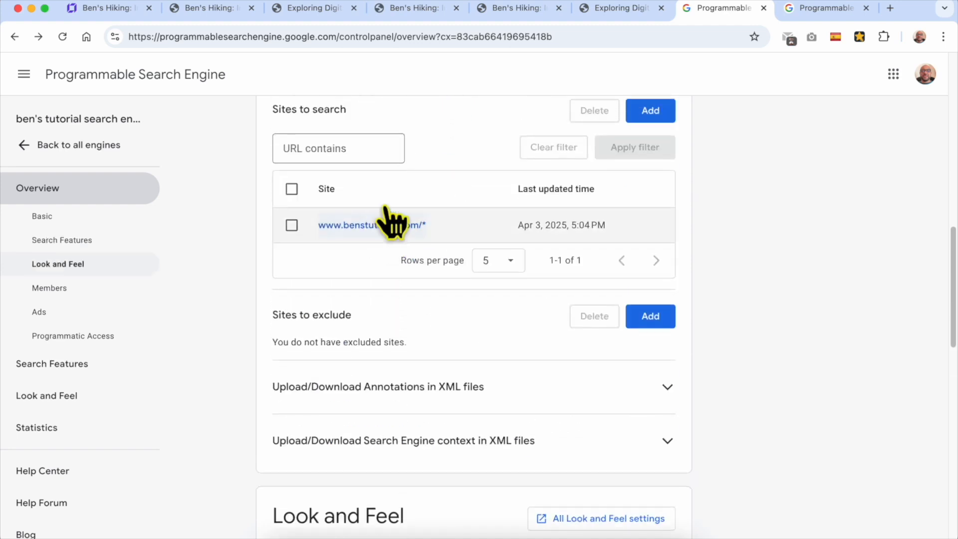
scroll(349, 234, up, 3)
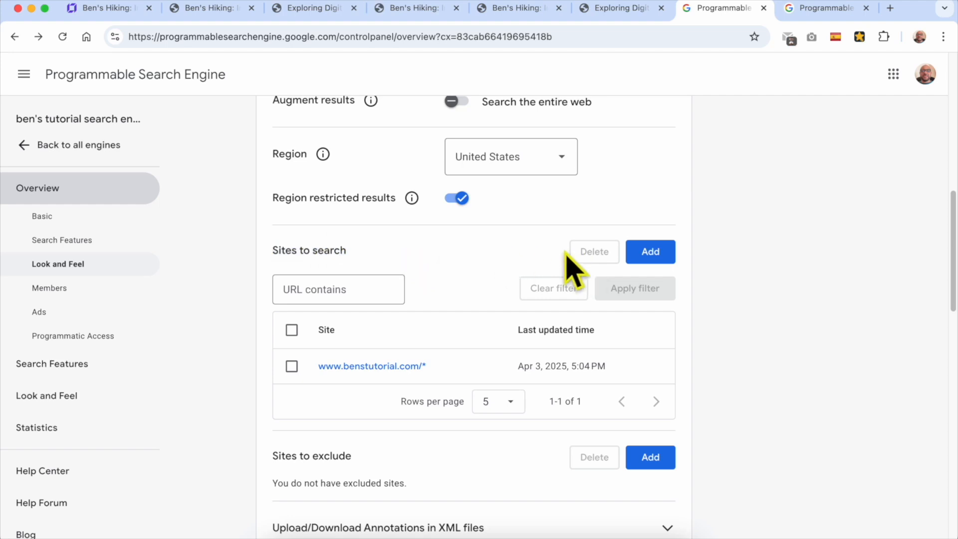
click(650, 250)
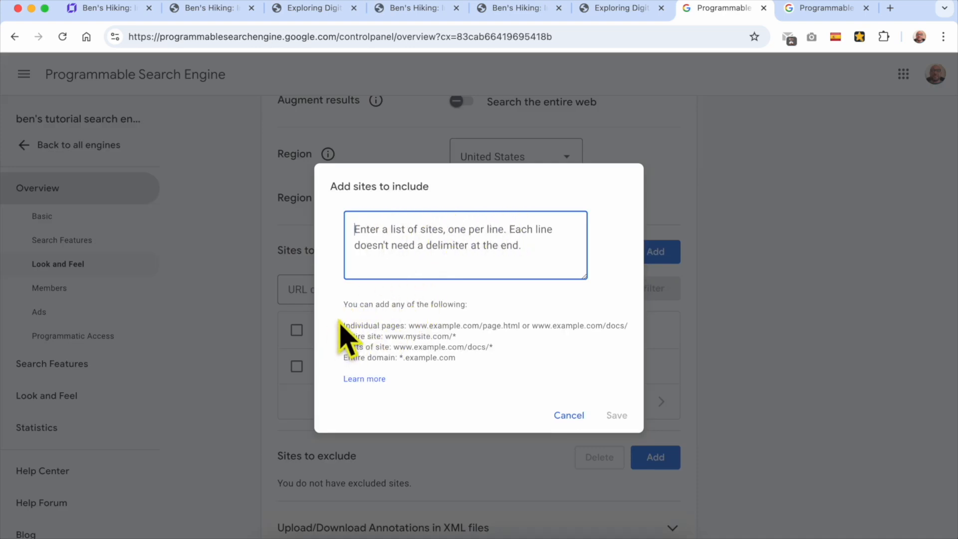
drag(339, 322, 502, 364)
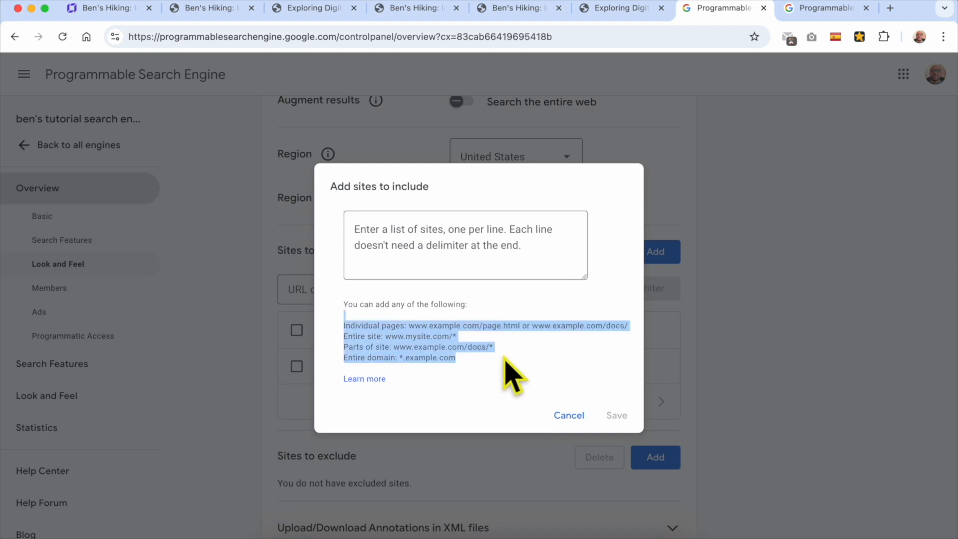
click(505, 359)
click(561, 415)
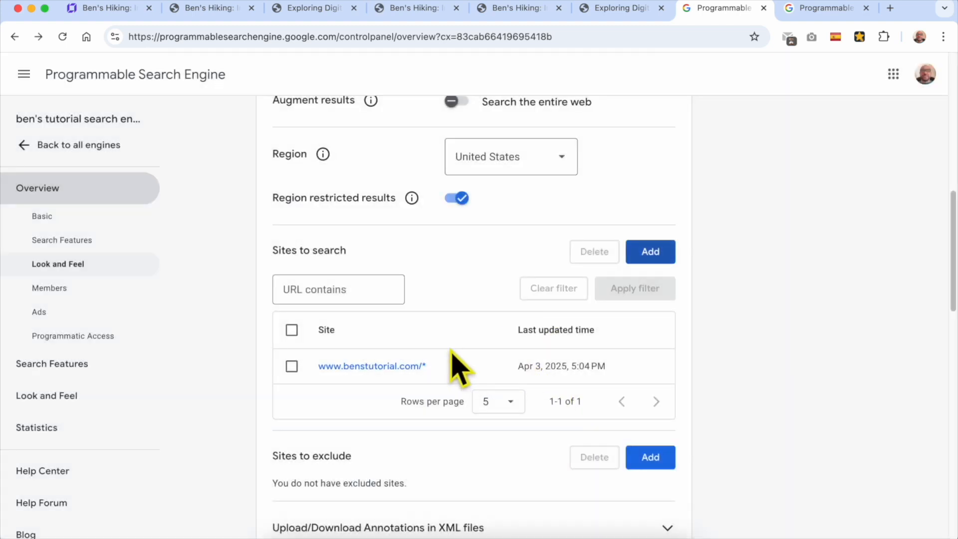
Open the form for adding sites to exclude, examine the accepted URL formats, and cancel it
scroll(480, 378, down, 5)
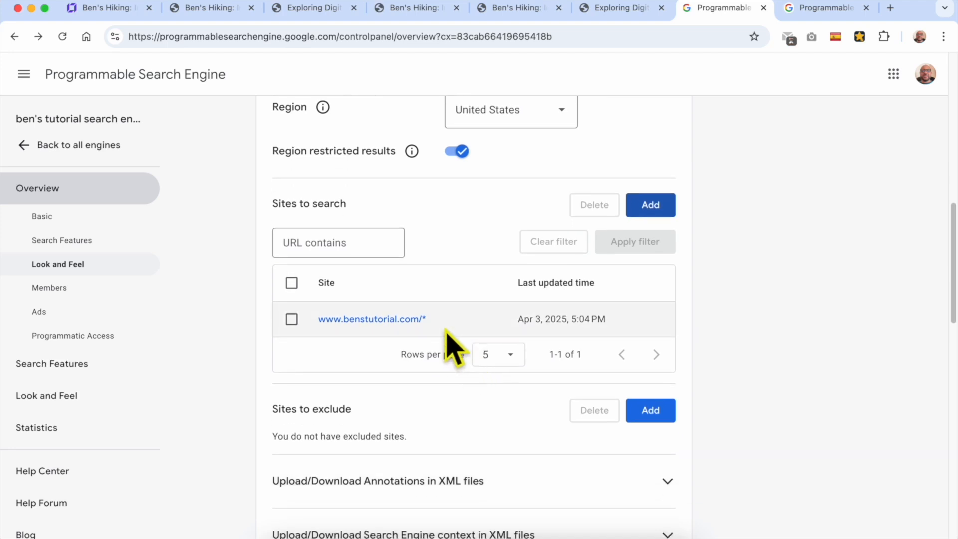
triple_click(312, 321)
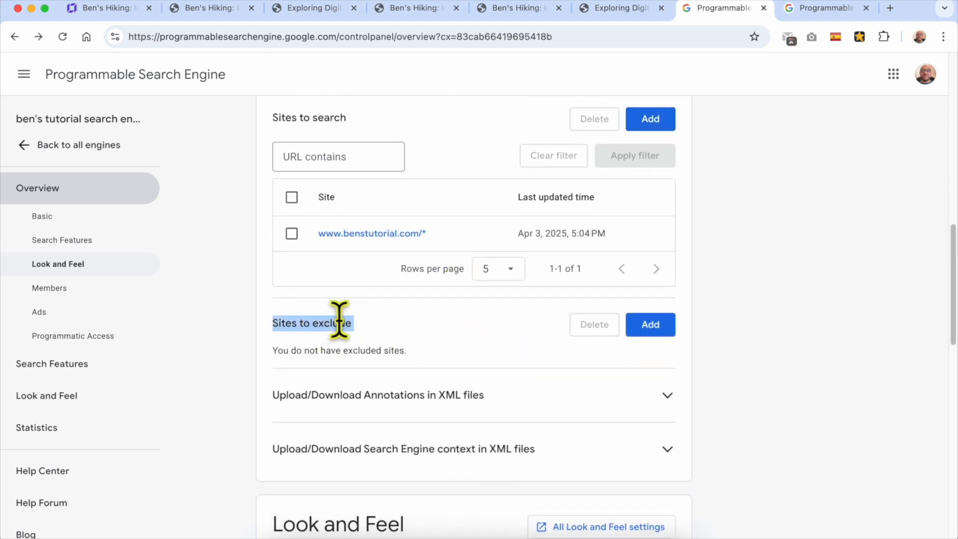
click(378, 324)
click(664, 330)
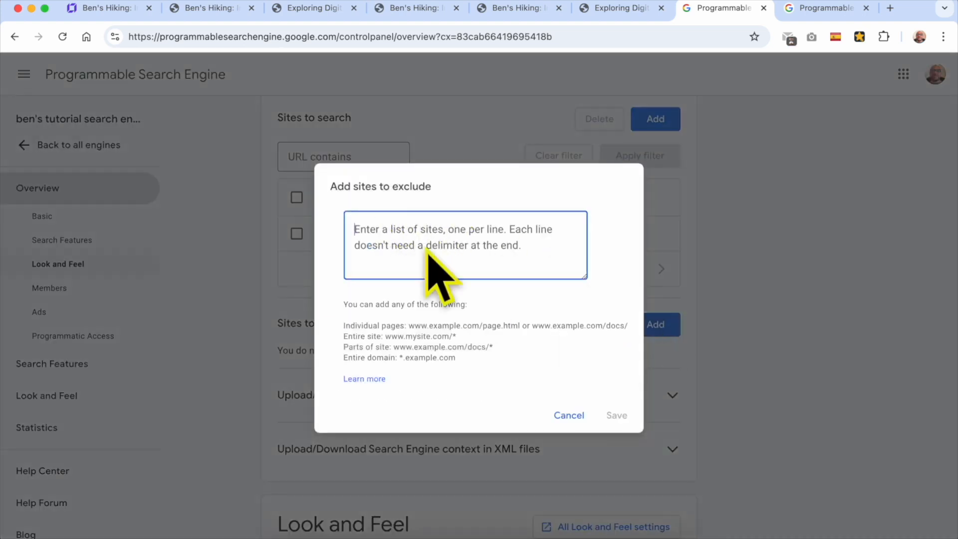
drag(342, 327, 492, 374)
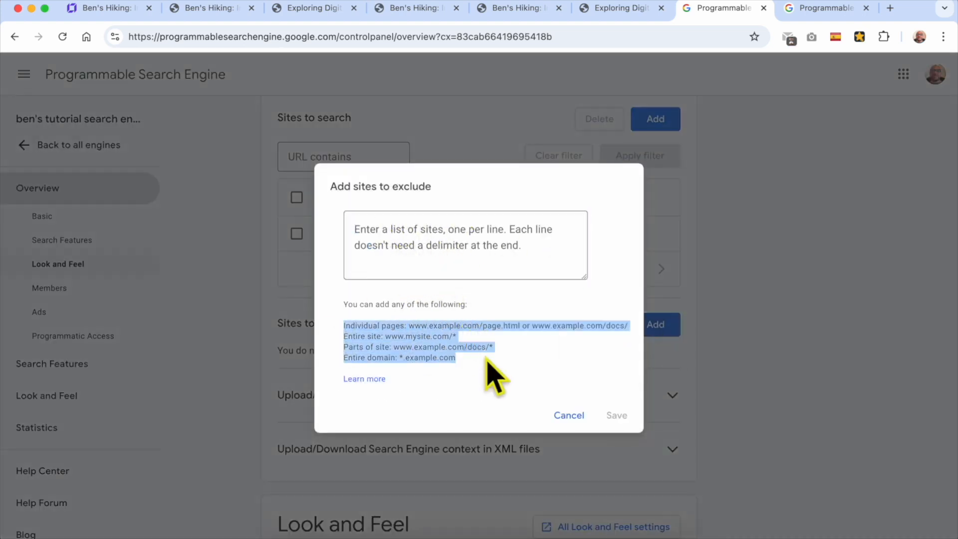
click(568, 417)
Examine the Look and Feel section of the overview and browse the available languages without choosing another one
scroll(456, 417, down, 4)
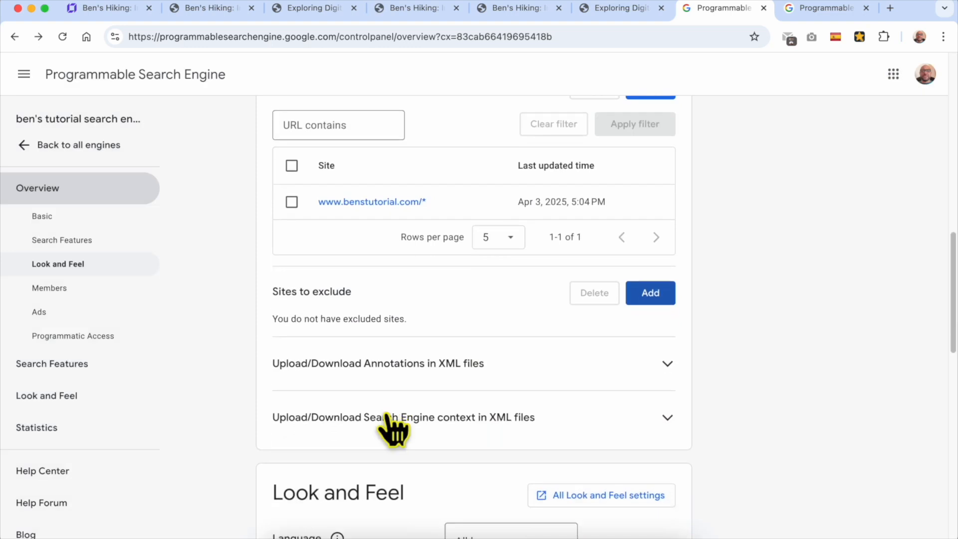
scroll(378, 394, down, 8)
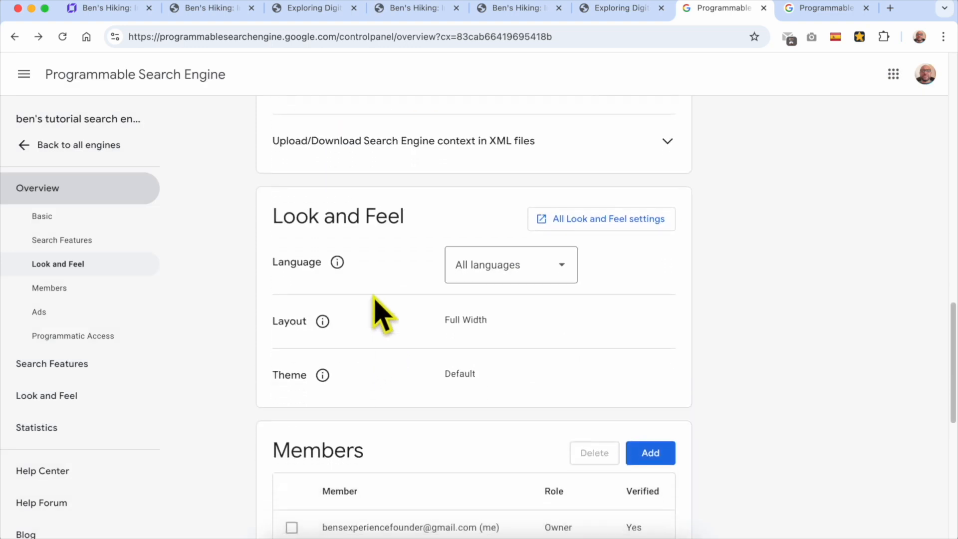
triple_click(344, 144)
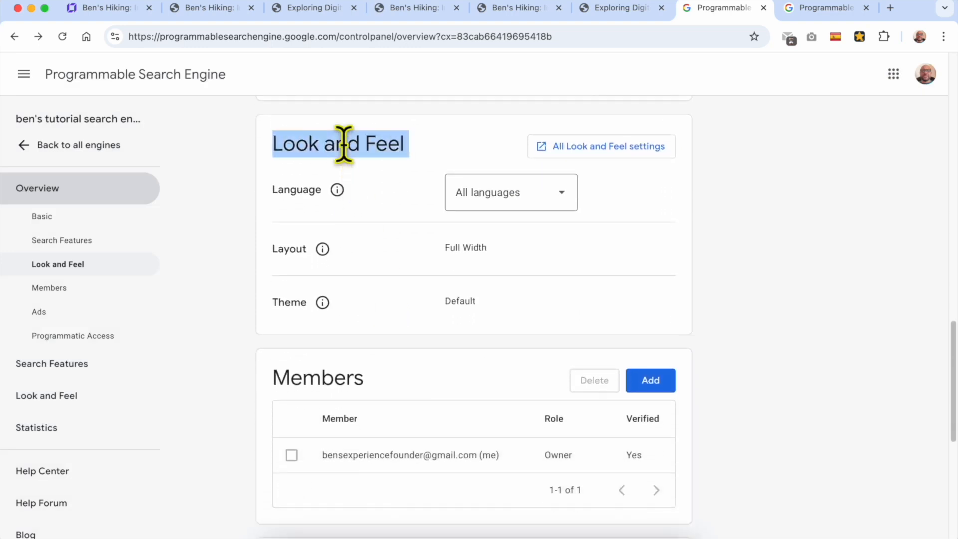
click(521, 193)
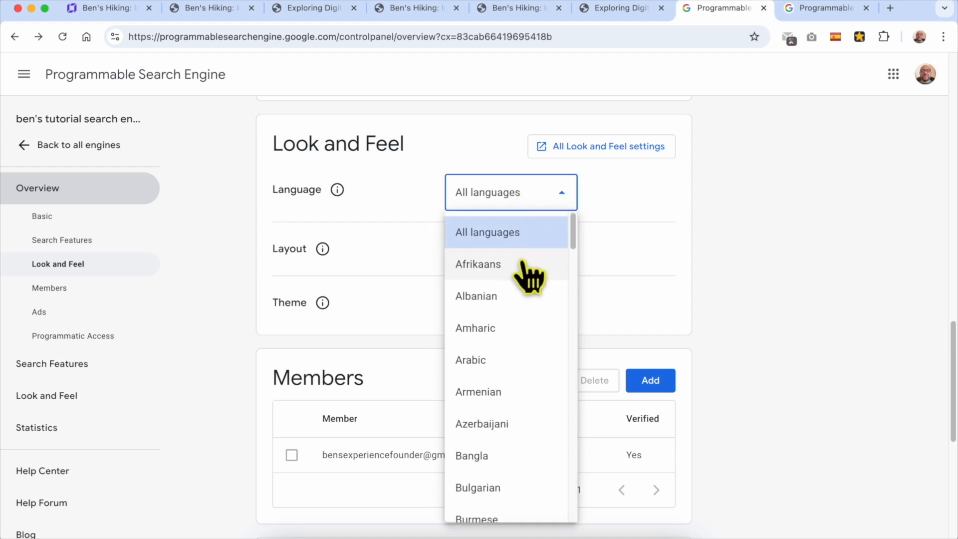
scroll(523, 299, down, 3)
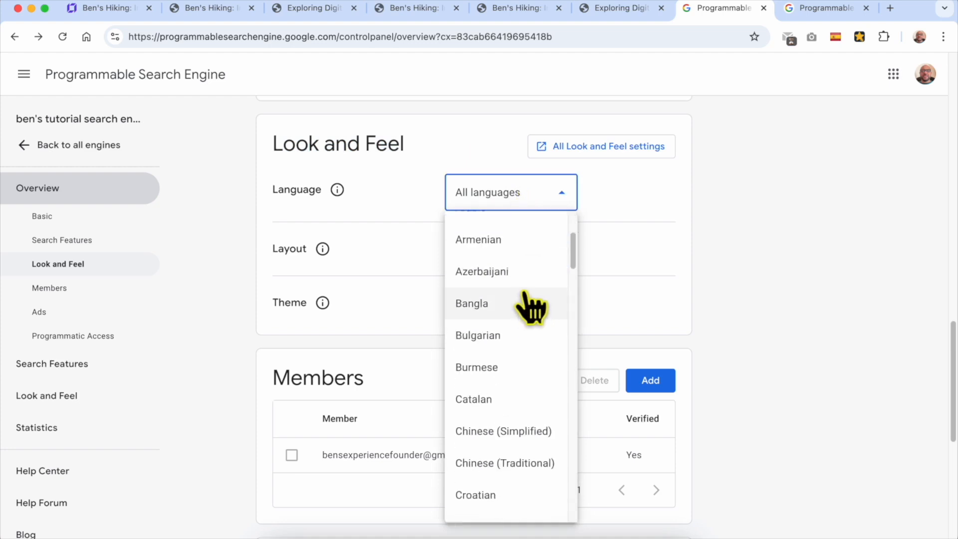
click(370, 200)
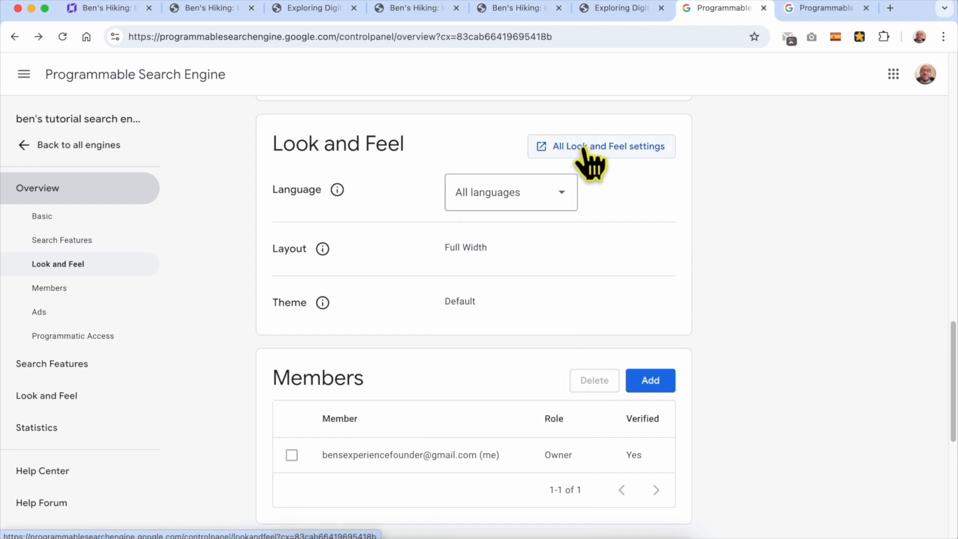
Open the full Look and Feel settings, compare the available layouts, and select Full width
click(621, 159)
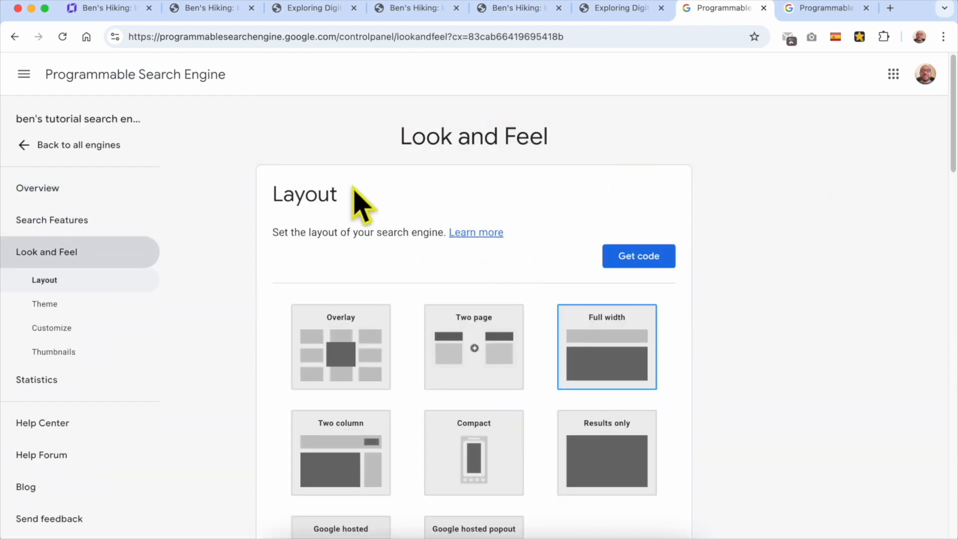
double_click(299, 196)
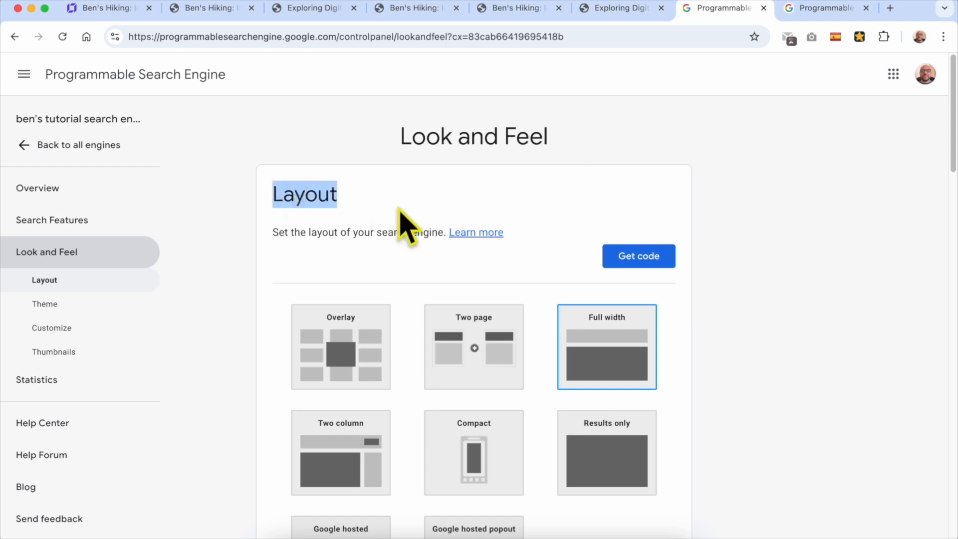
scroll(487, 321, down, 3)
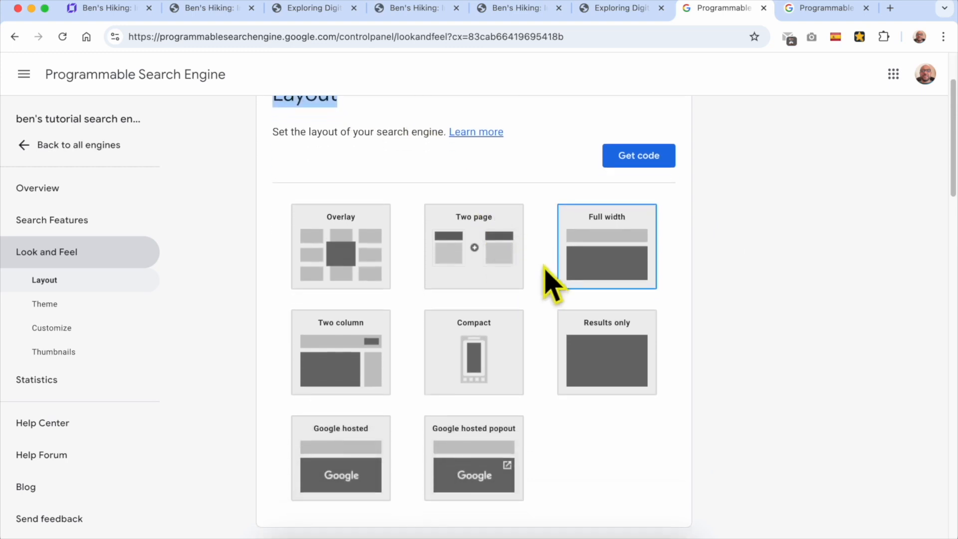
scroll(551, 284, up, 1)
scroll(534, 228, down, 1)
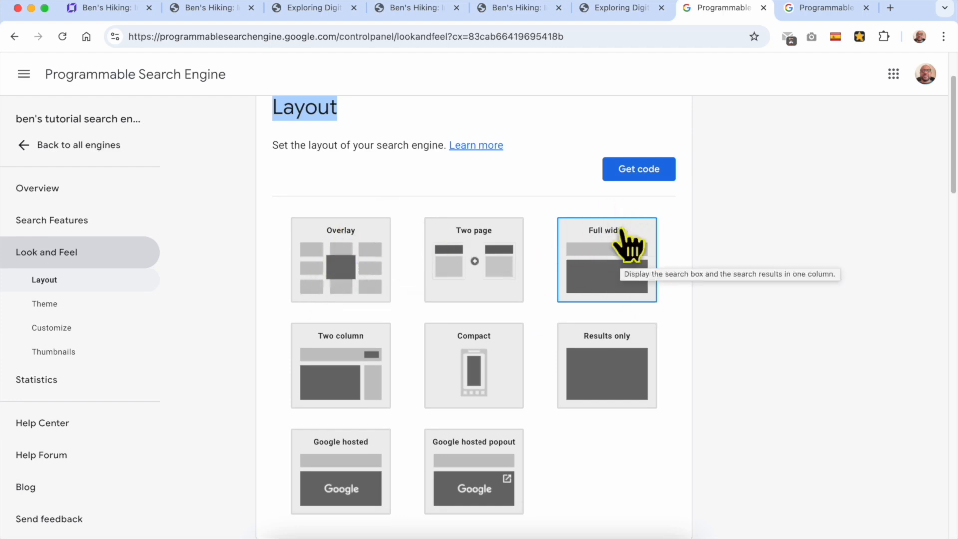
click(634, 250)
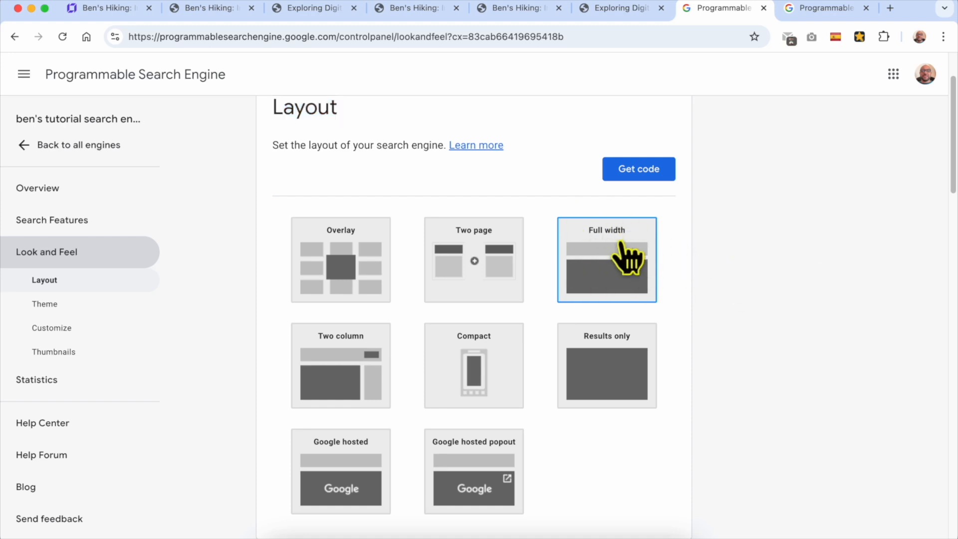
Try the Minimalist and Espresso themes in the Theme section and examine their previews
scroll(627, 256, down, 10)
double_click(307, 161)
click(389, 151)
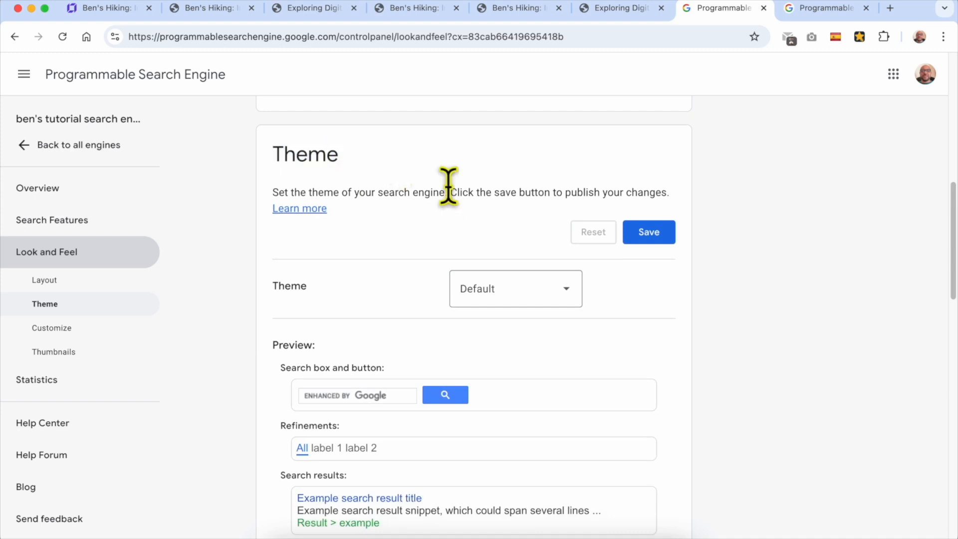
scroll(514, 239, down, 1)
click(531, 242)
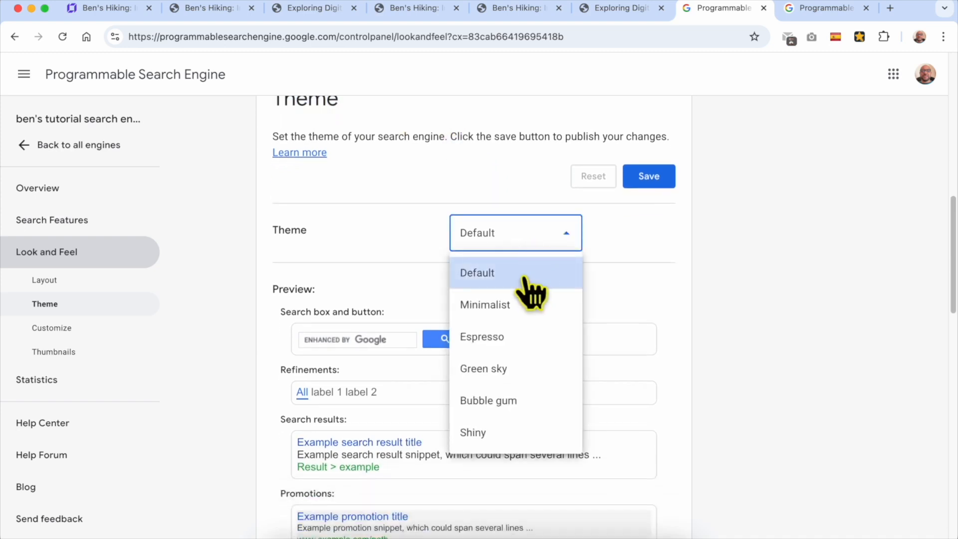
click(375, 289)
click(517, 241)
click(528, 305)
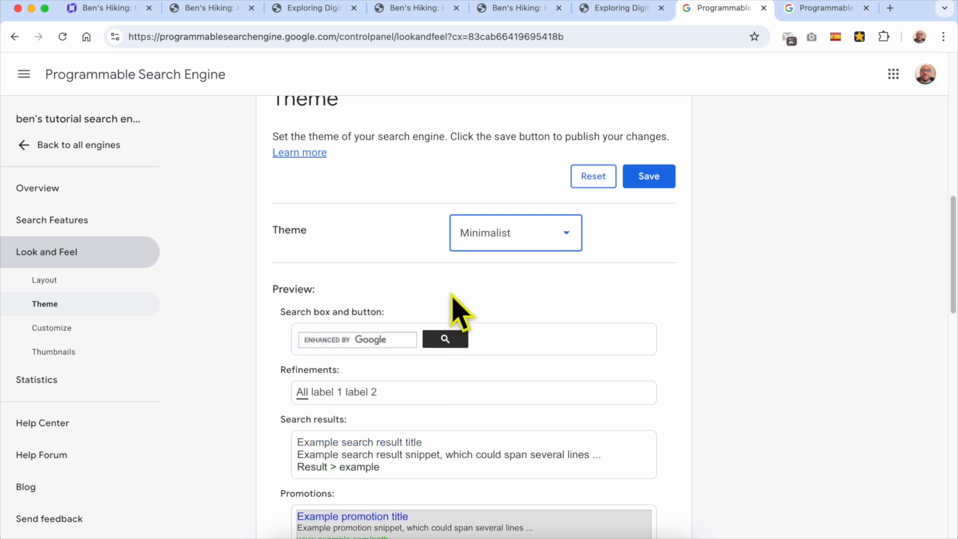
click(524, 237)
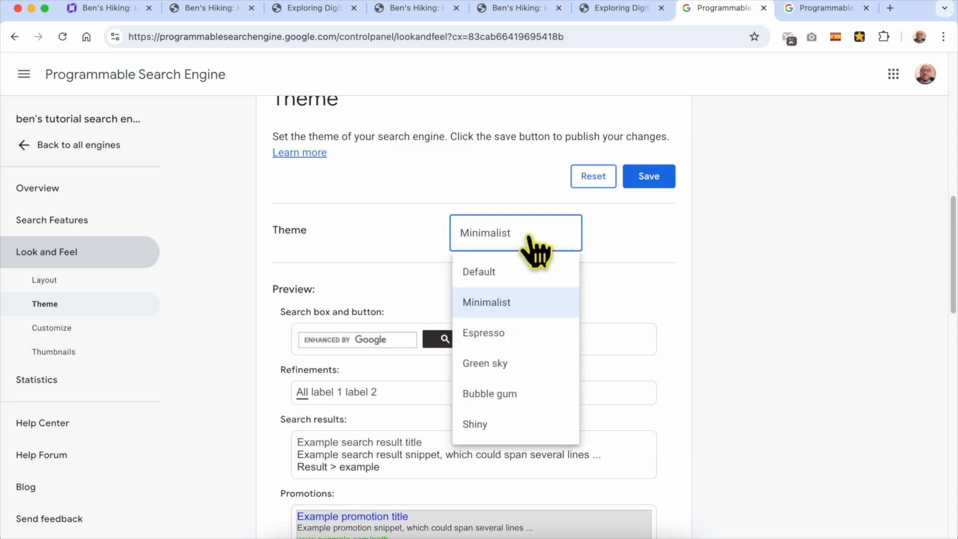
click(526, 334)
scroll(439, 344, down, 2)
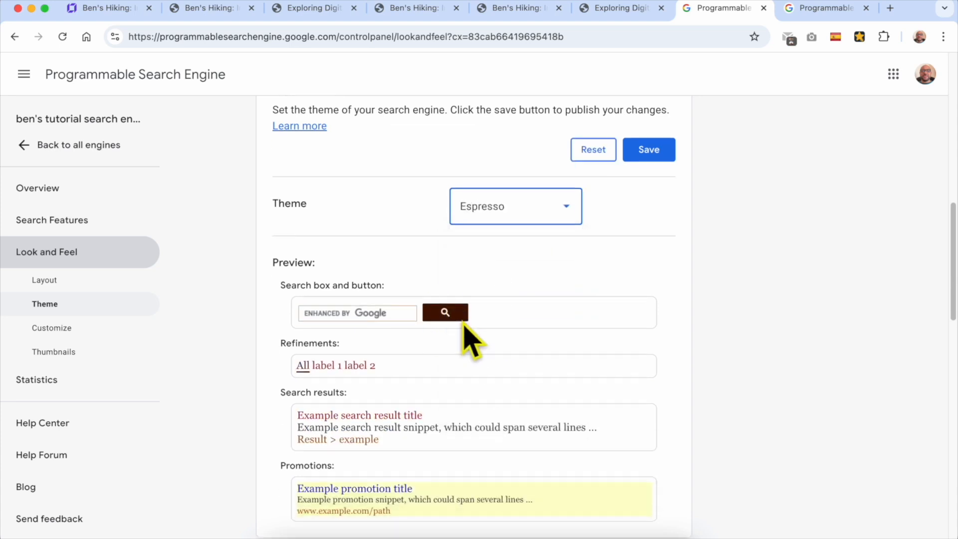
Try the Green sky, Bubble gum and Shiny themes in turn, examining each preview
click(524, 172)
click(523, 306)
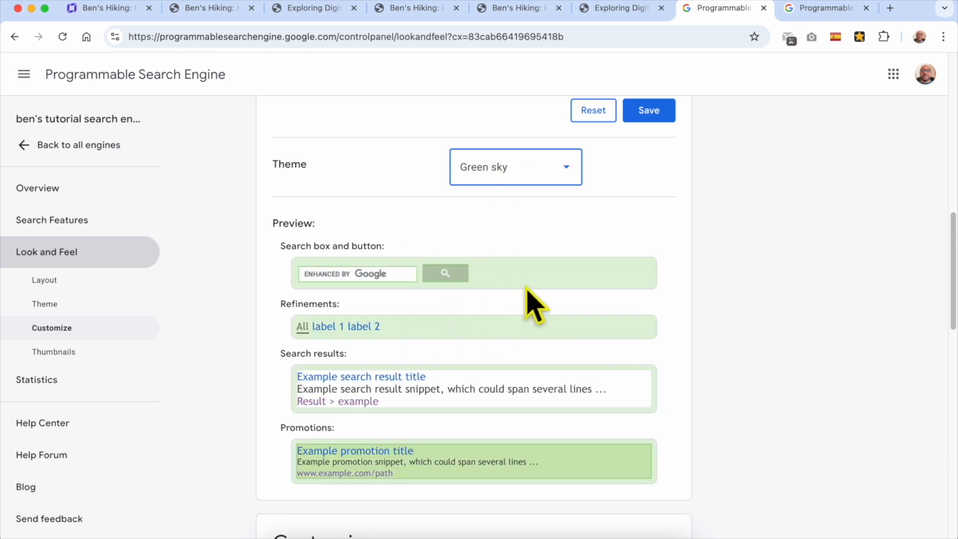
click(523, 177)
click(514, 335)
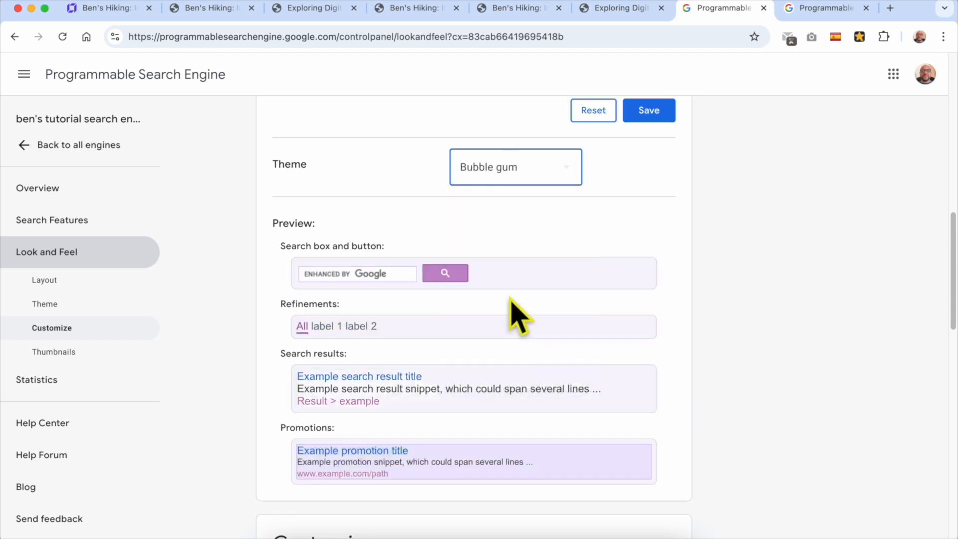
click(532, 180)
click(498, 373)
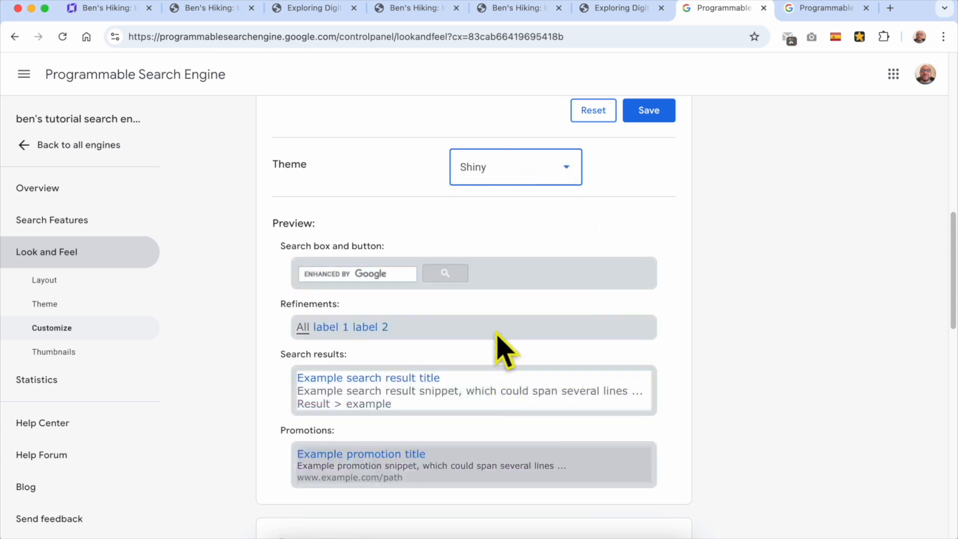
Try to change the theme to Bubble gum, read the Change theme confirmation, and decline the change
click(519, 172)
click(524, 333)
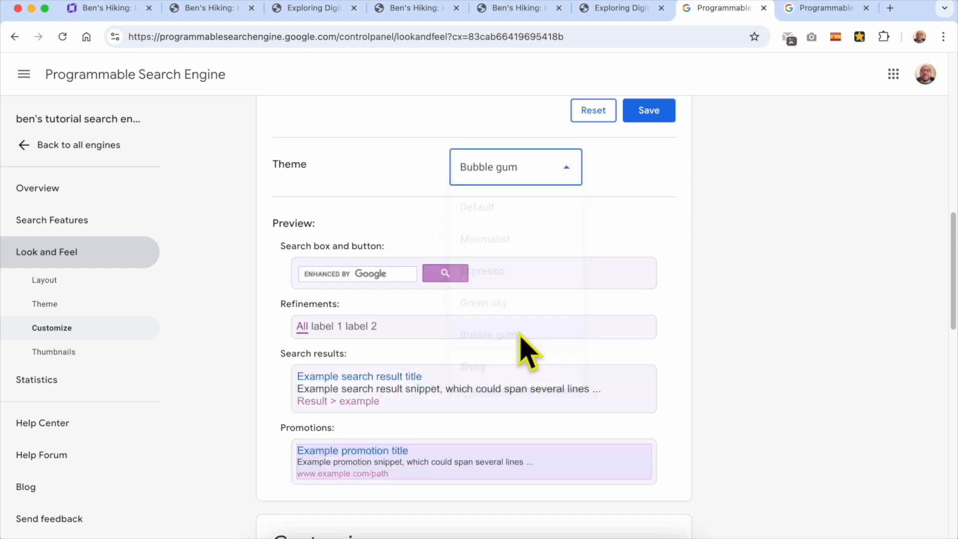
click(485, 211)
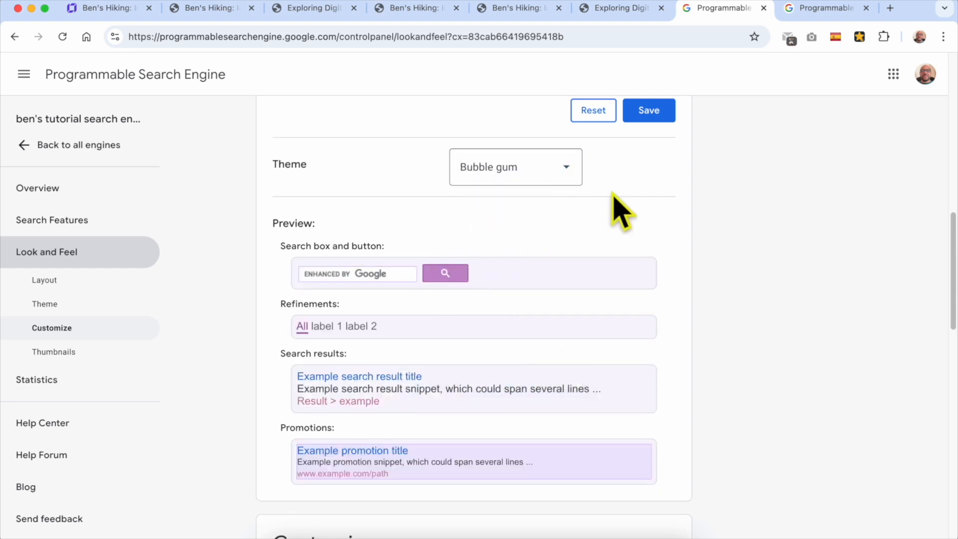
click(647, 114)
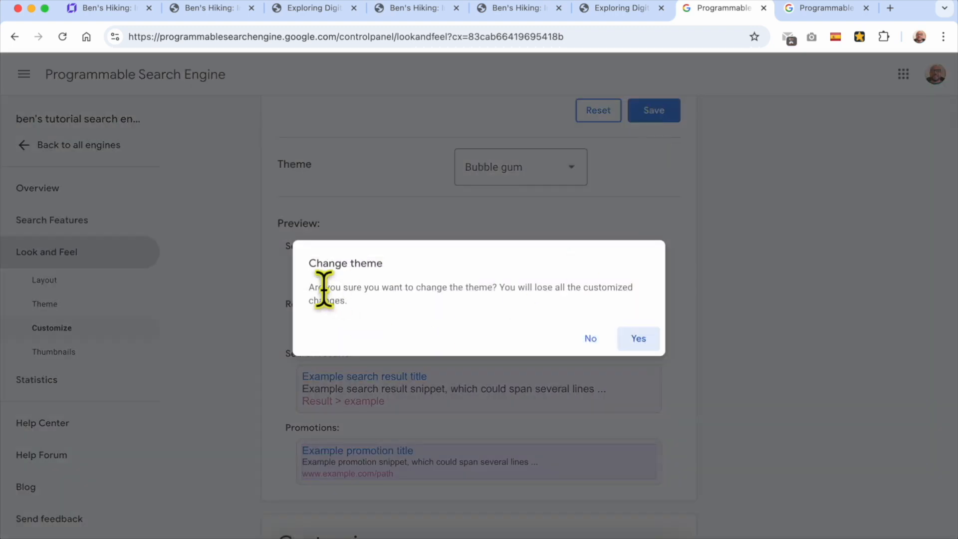
drag(357, 287, 476, 287)
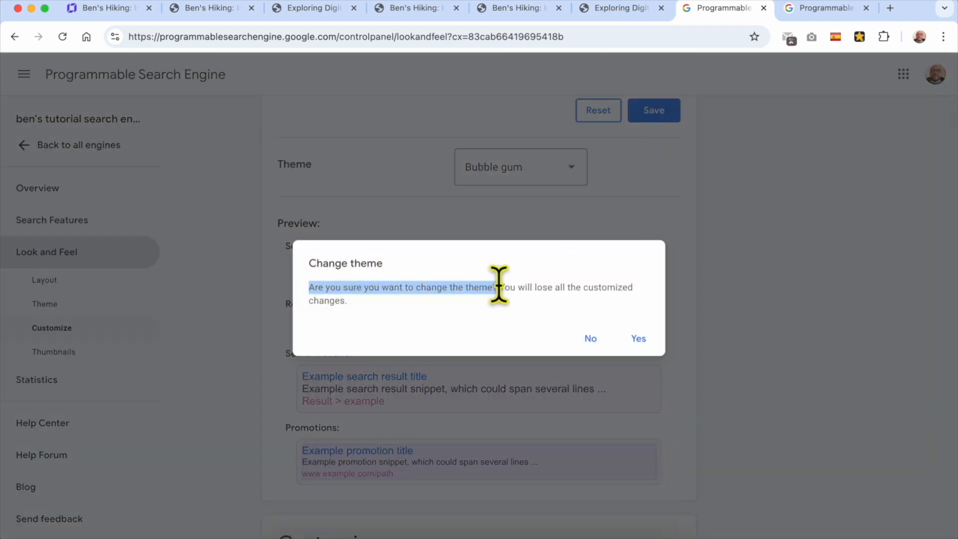
drag(537, 285, 438, 321)
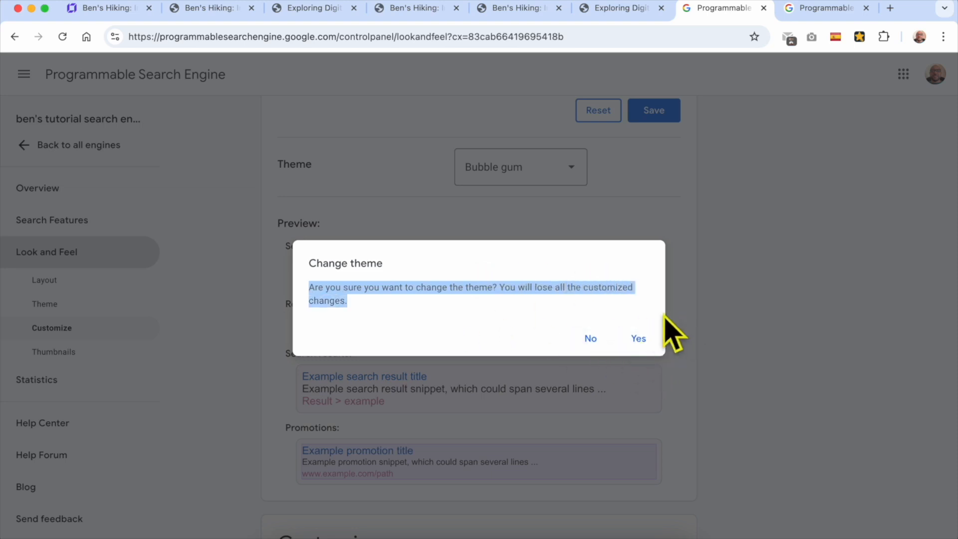
click(590, 339)
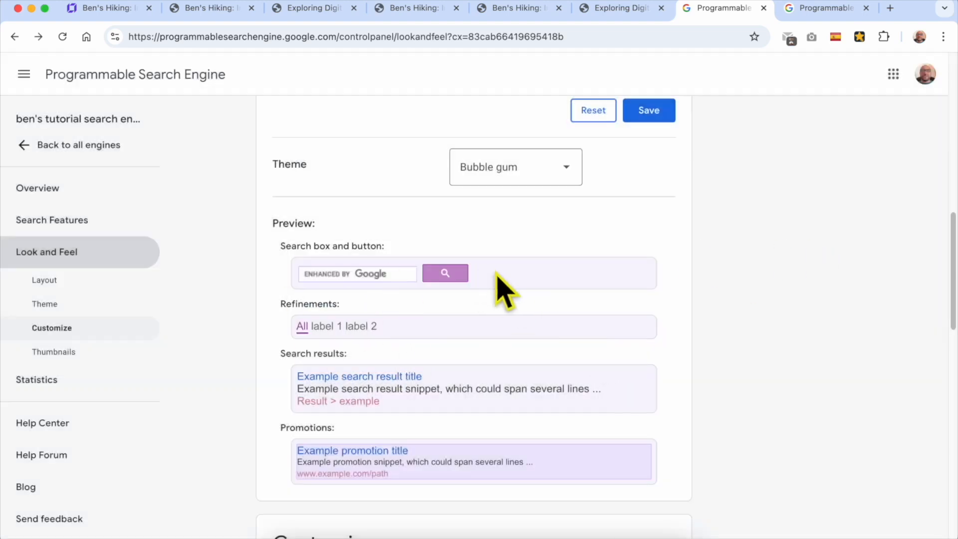
Switch to the live benstutorial.com home page, clear the search results, examine the search box's branding, and return to the settings
click(215, 8)
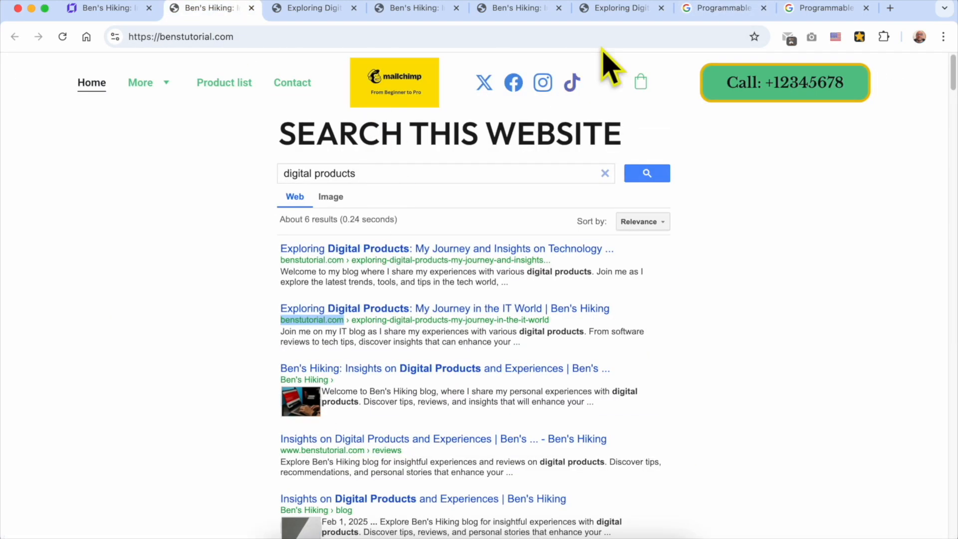
click(781, 10)
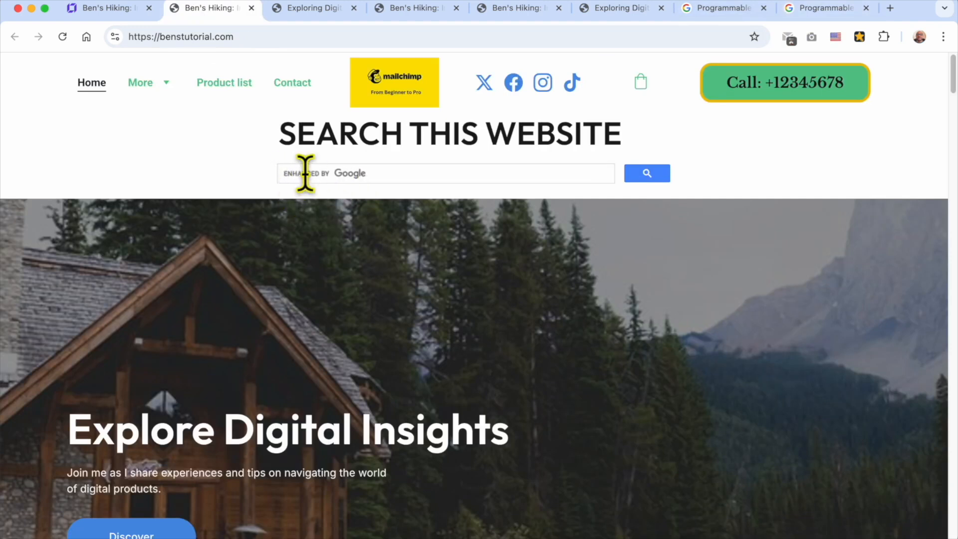
click(800, 14)
click(702, 11)
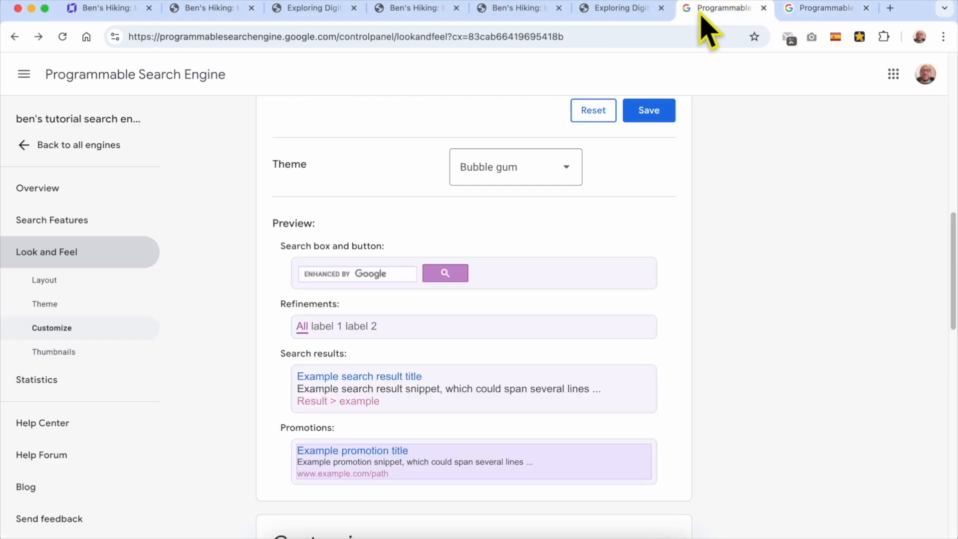
Disable Google branding for the search element in the Customize section and save the change
scroll(548, 247, up, 1)
scroll(524, 251, down, 9)
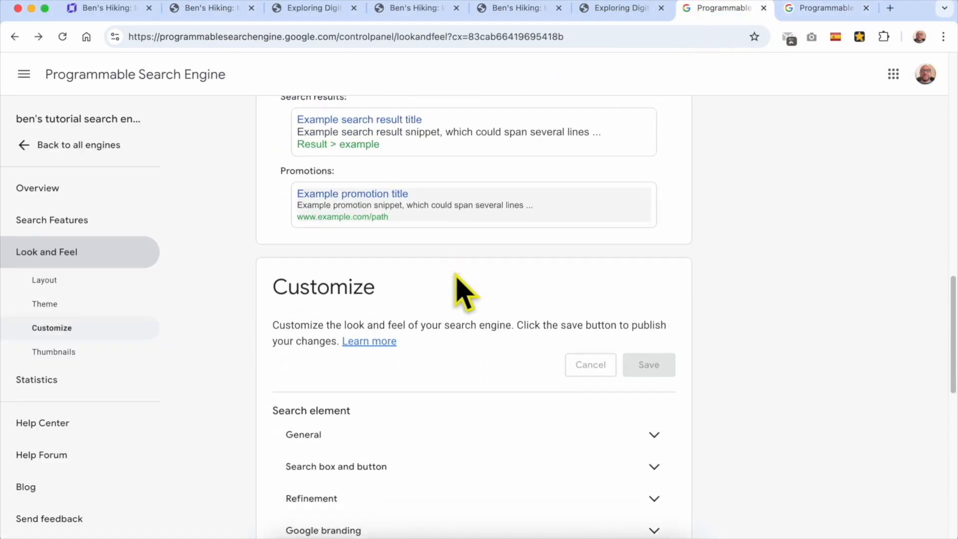
double_click(352, 131)
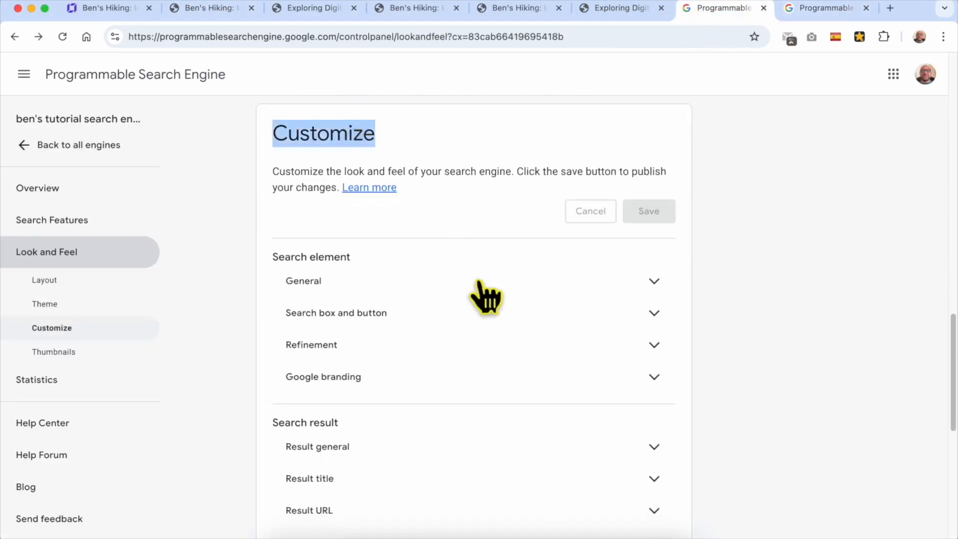
click(446, 383)
scroll(469, 349, down, 3)
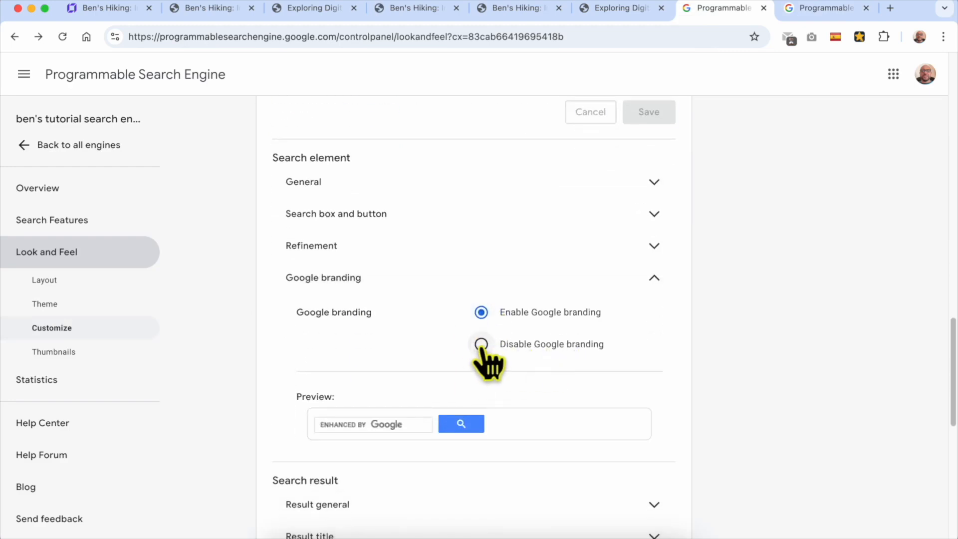
click(480, 344)
click(480, 312)
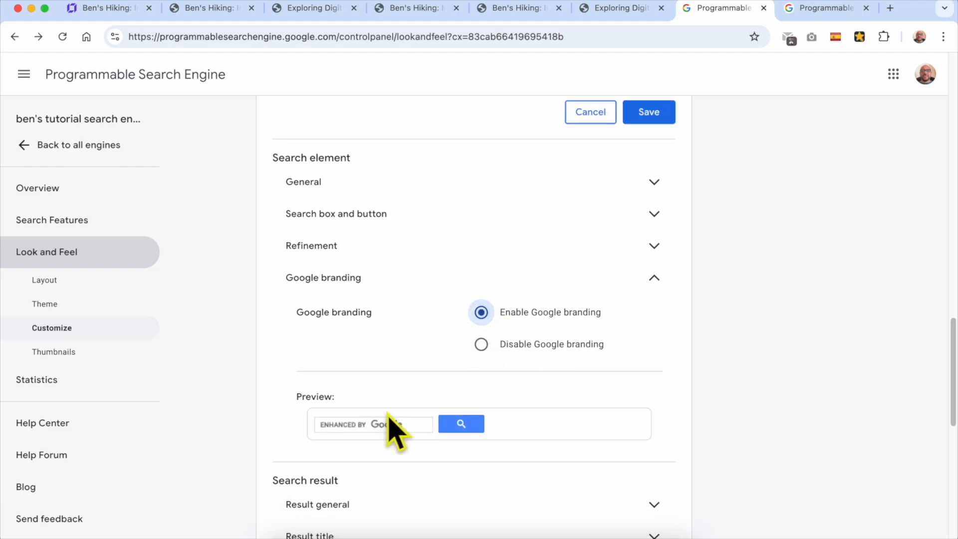
click(480, 345)
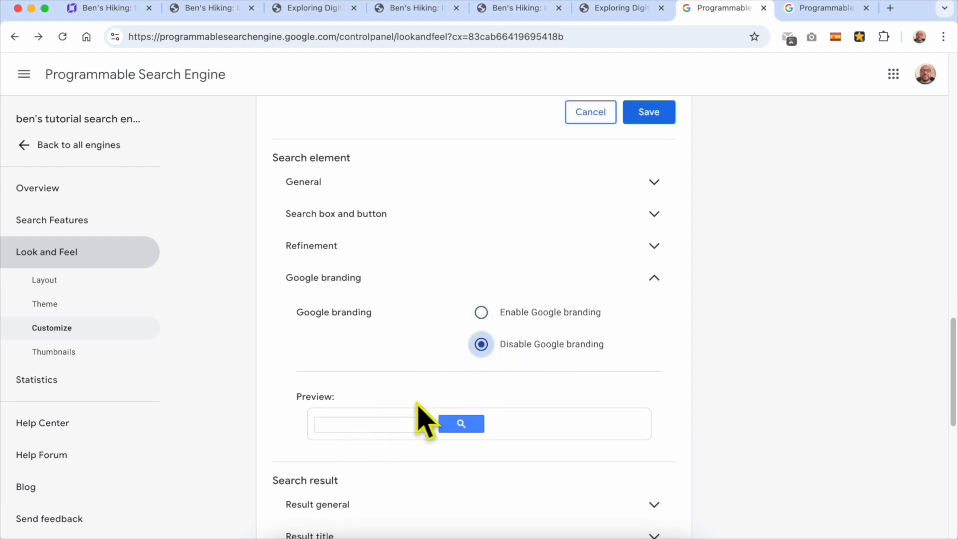
click(664, 112)
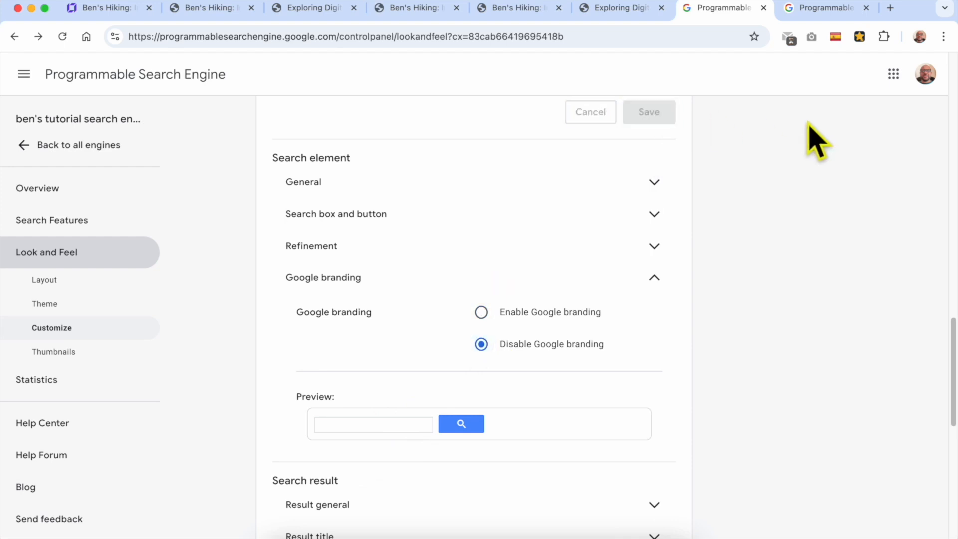
Reload the live benstutorial.com home page, check the search box's branding, and return to the search engine settings
click(197, 8)
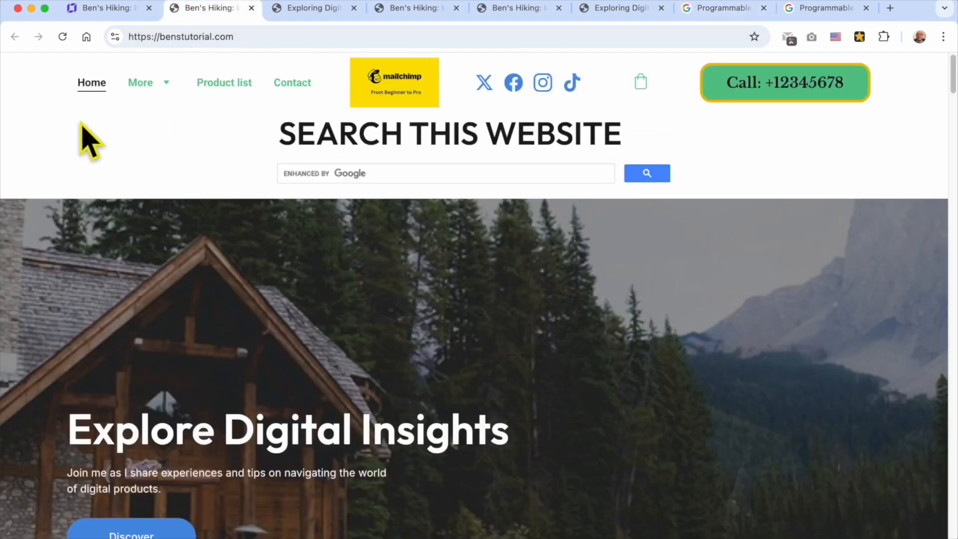
click(61, 37)
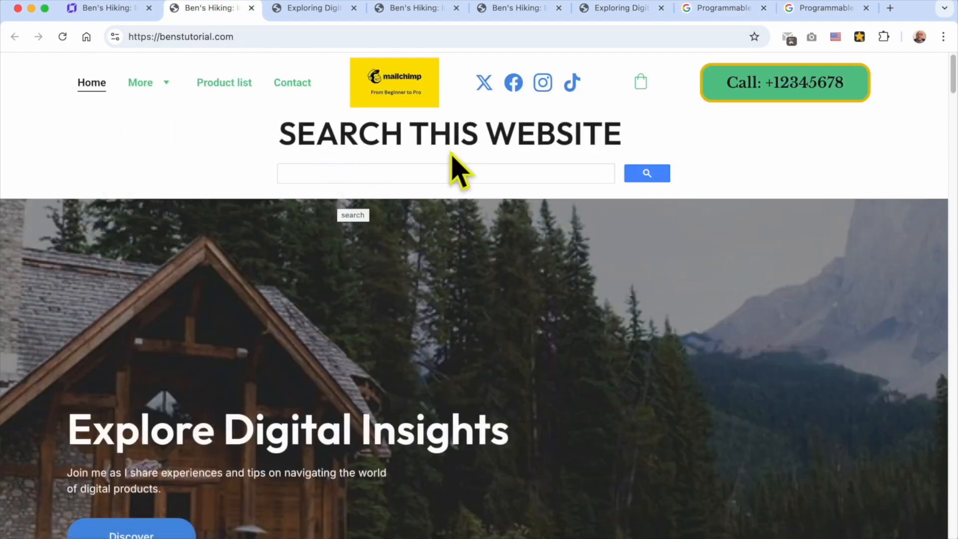
click(719, 9)
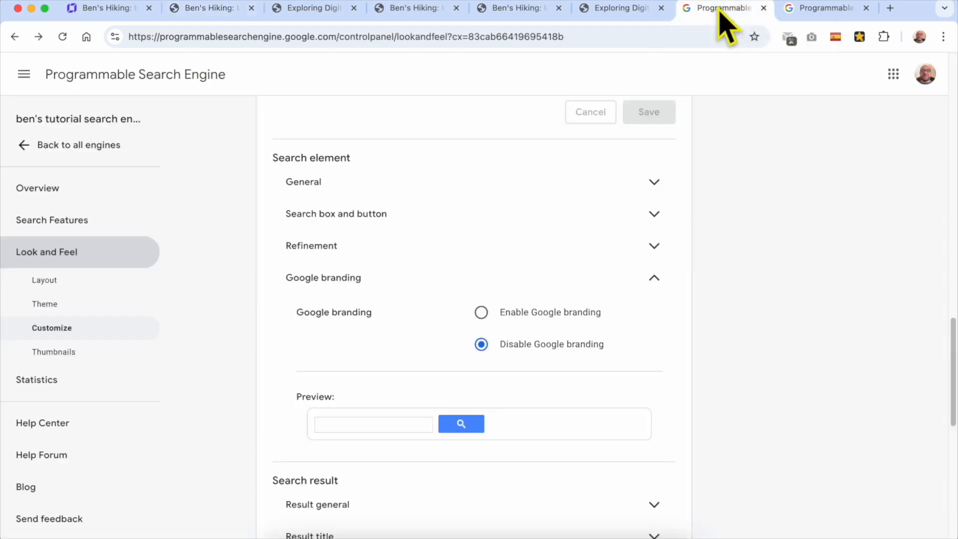
Examine the General search element options and view the background color palette without choosing another color
click(406, 179)
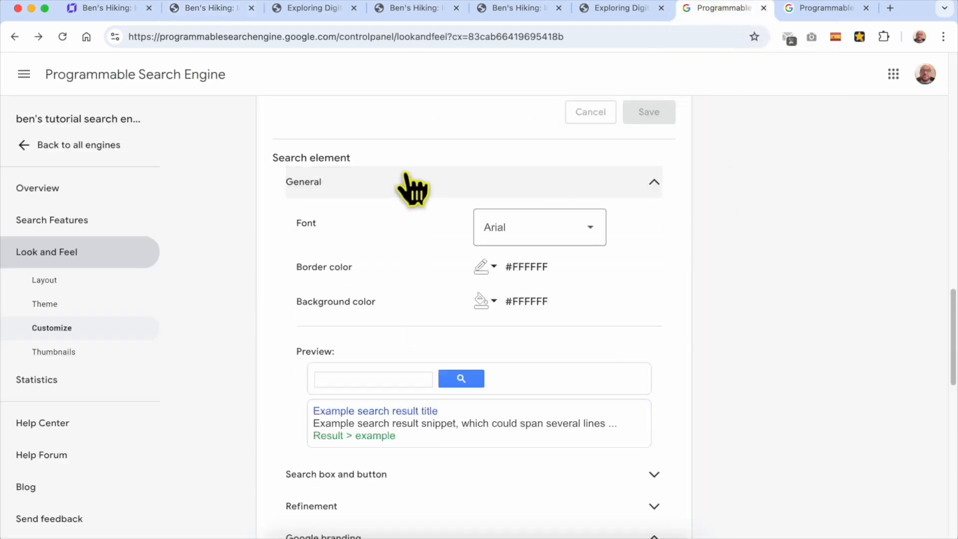
scroll(412, 210, up, 3)
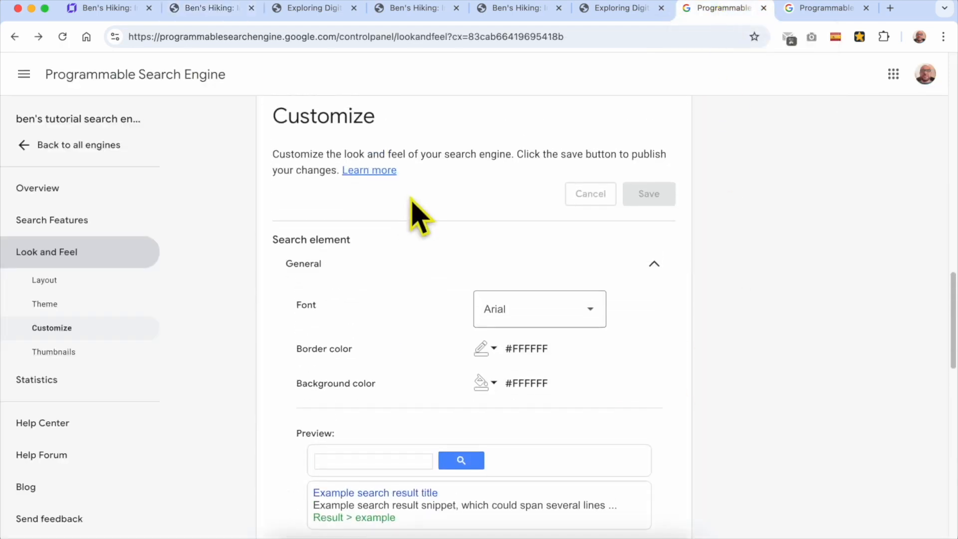
click(409, 265)
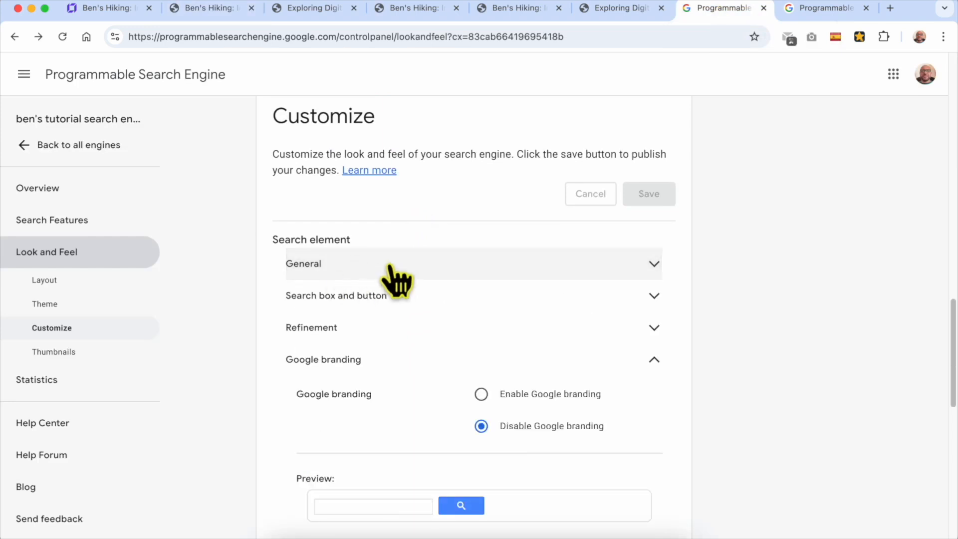
click(392, 267)
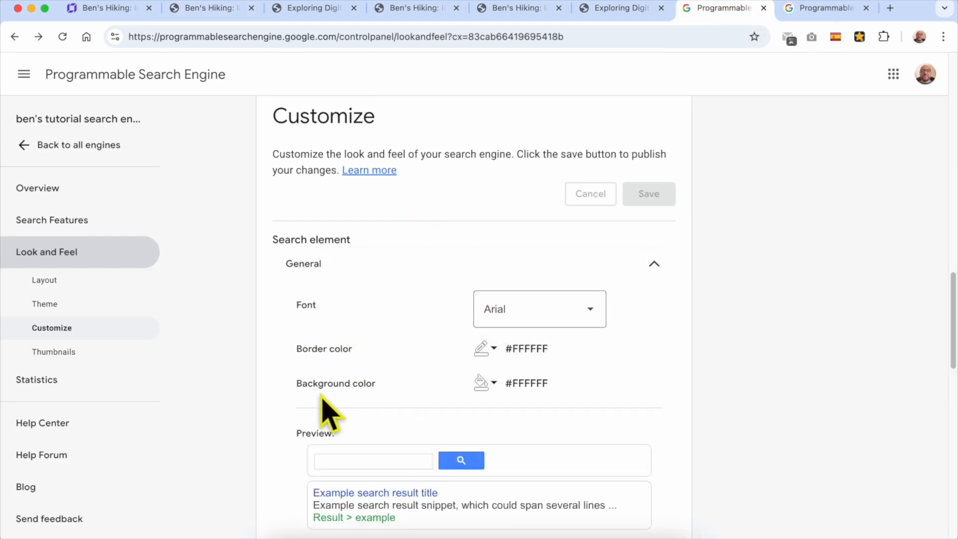
scroll(408, 399, down, 3)
click(515, 299)
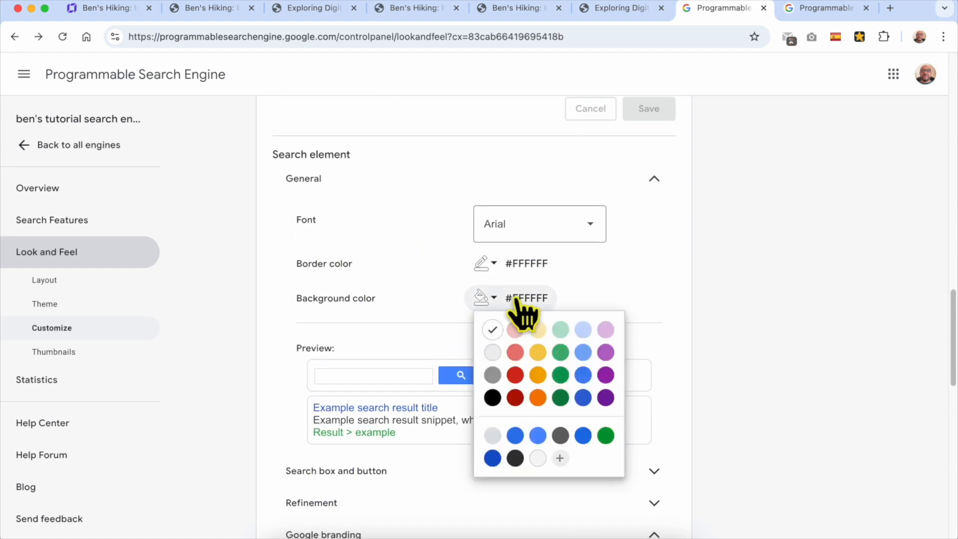
click(689, 304)
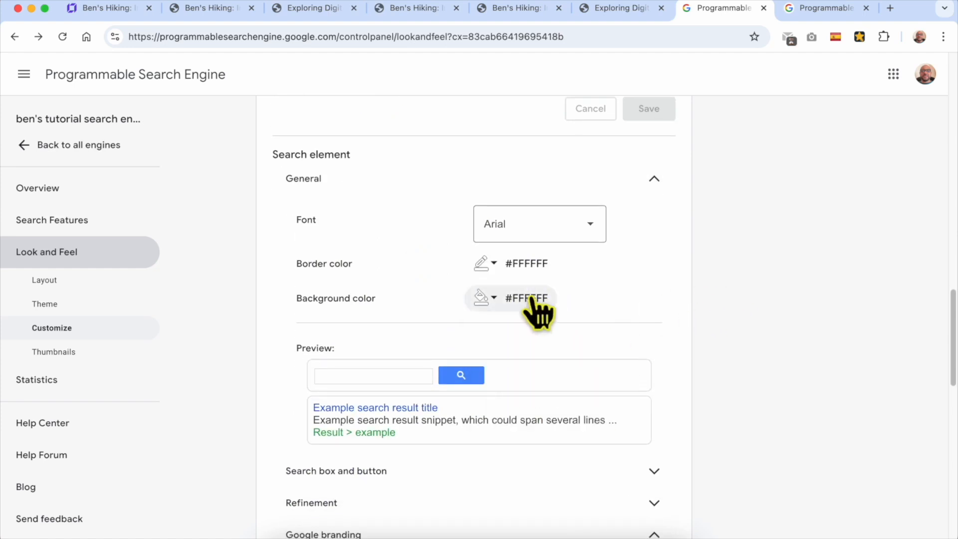
Expand the Search box and button settings and read through the box border, button border, button background and icon color options
scroll(530, 299, down, 4)
click(357, 344)
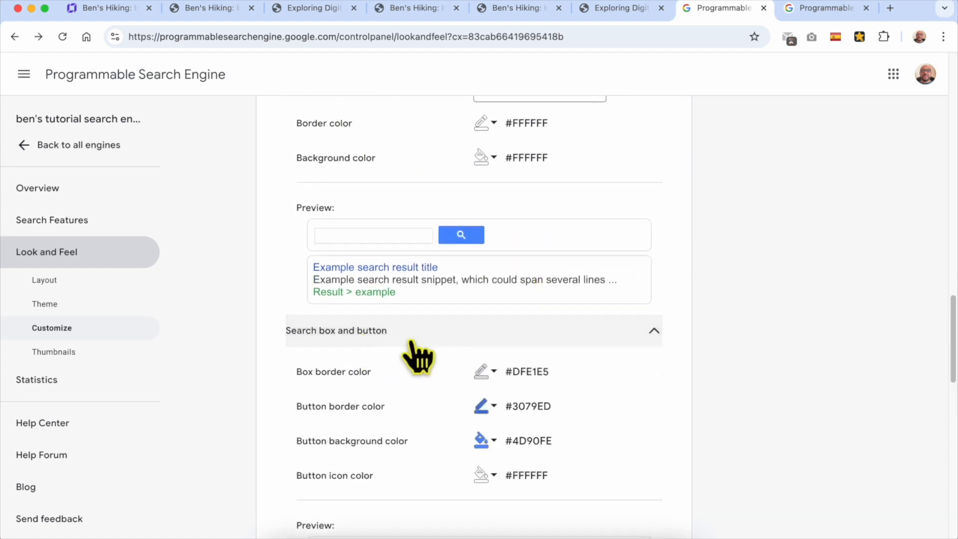
scroll(417, 353, down, 2)
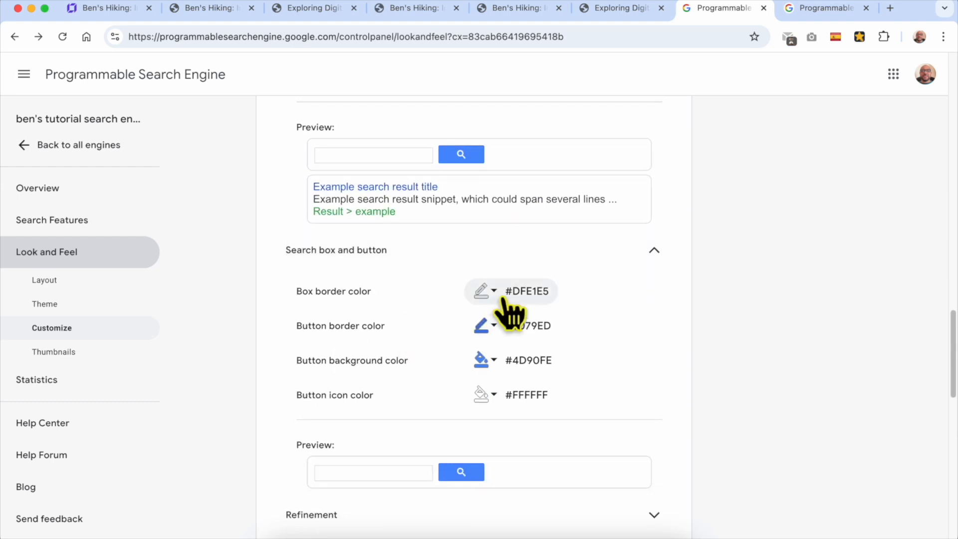
drag(297, 291, 397, 294)
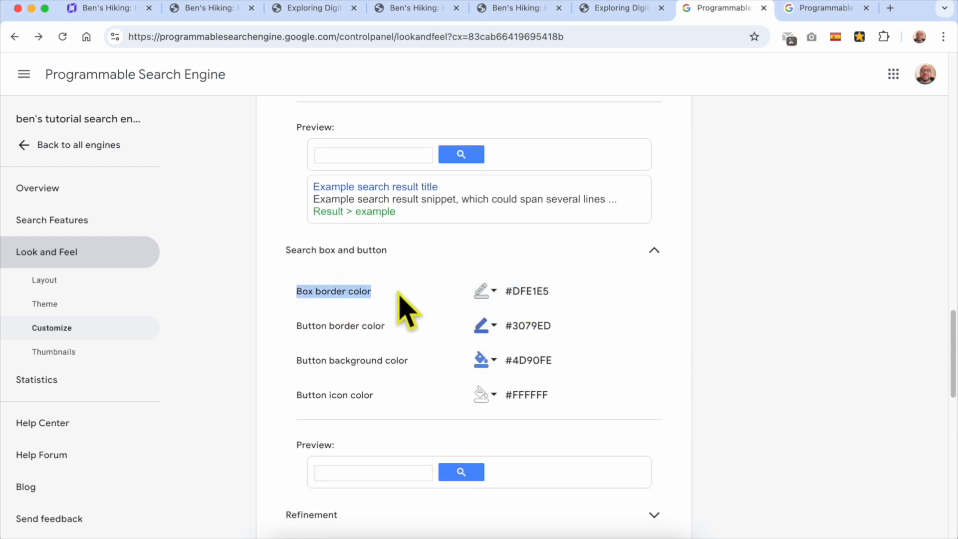
drag(297, 326, 399, 329)
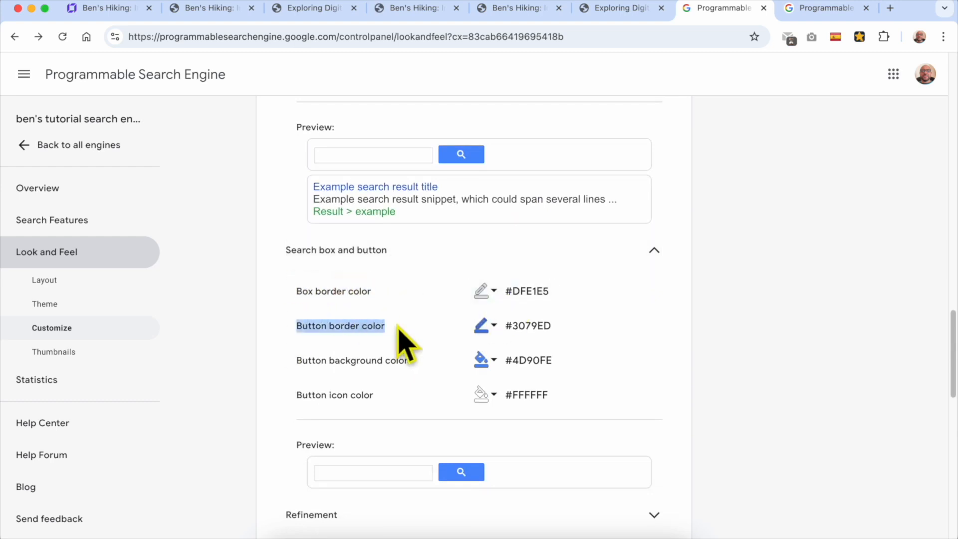
drag(287, 360, 417, 360)
drag(279, 396, 377, 399)
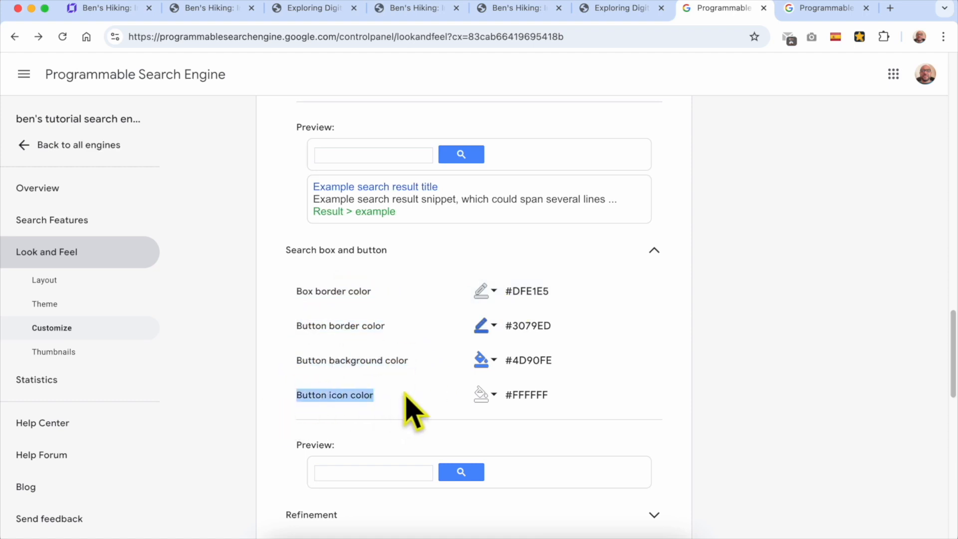
Set the search button's icon color to #E67C73, its background color to #F57C00, and its border color to dark green
scroll(405, 394, down, 4)
scroll(405, 389, down, 4)
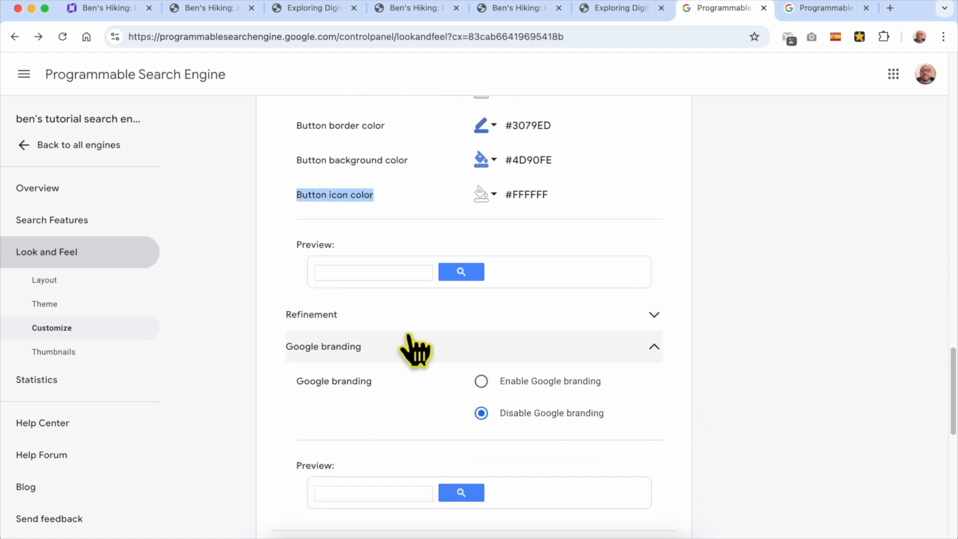
triple_click(302, 244)
click(504, 195)
click(530, 272)
click(491, 160)
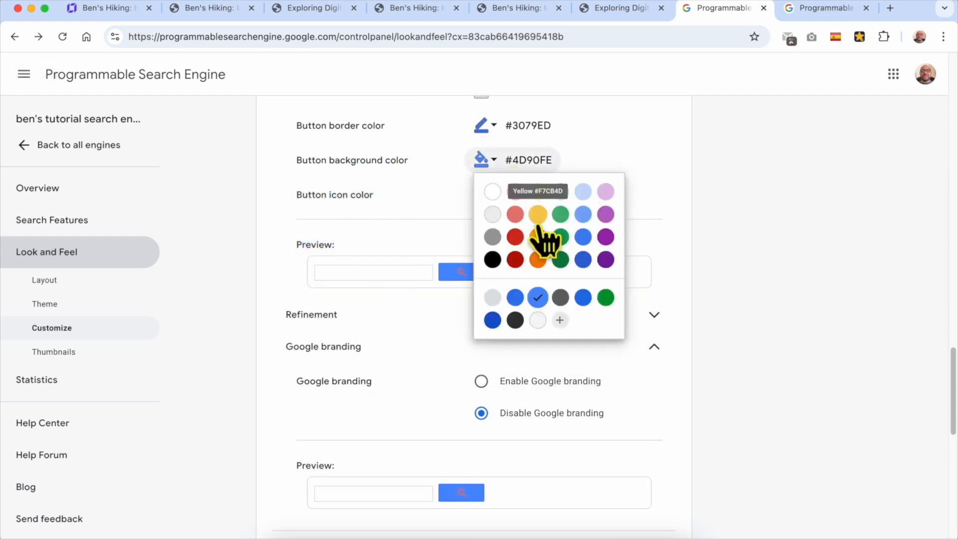
click(539, 264)
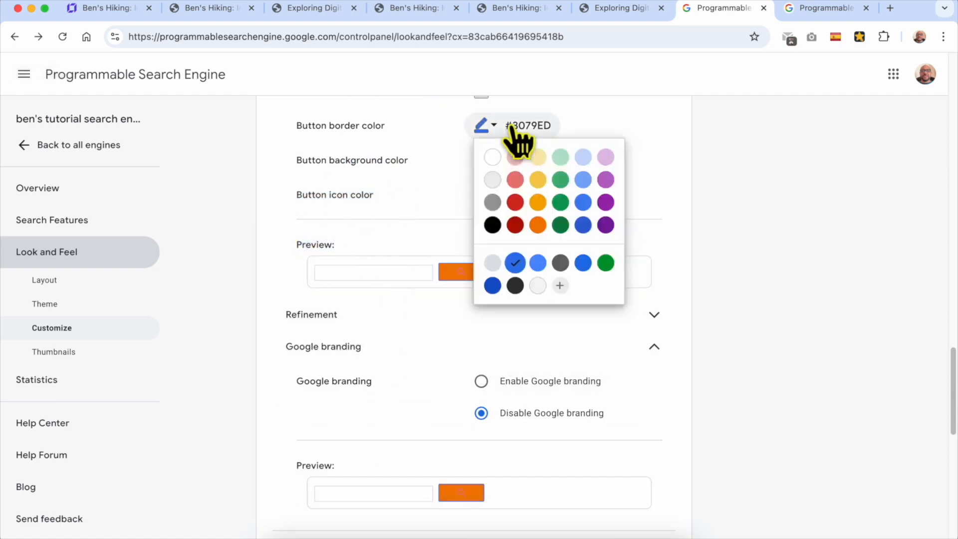
click(560, 225)
Expand the Refinement settings and examine their text and background color options and preview
scroll(570, 254, down, 3)
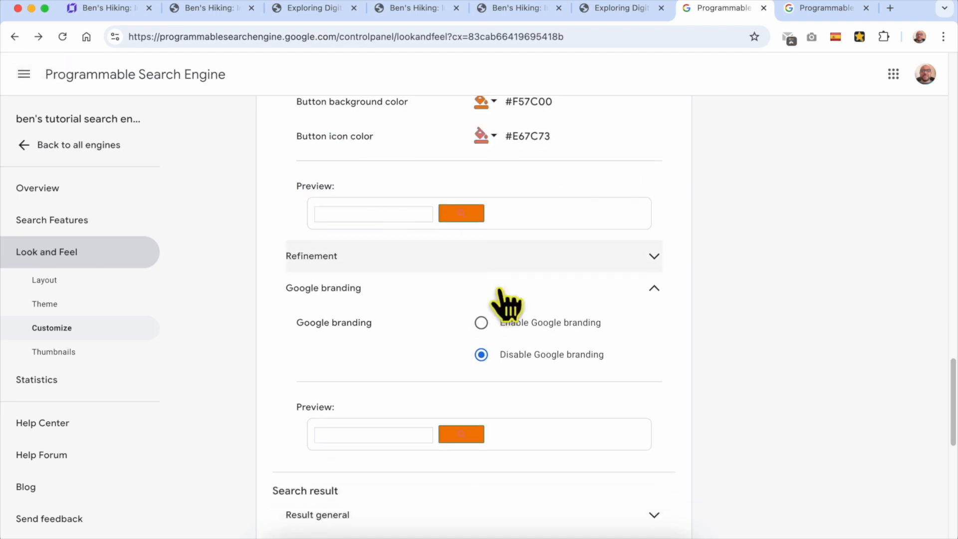
click(361, 242)
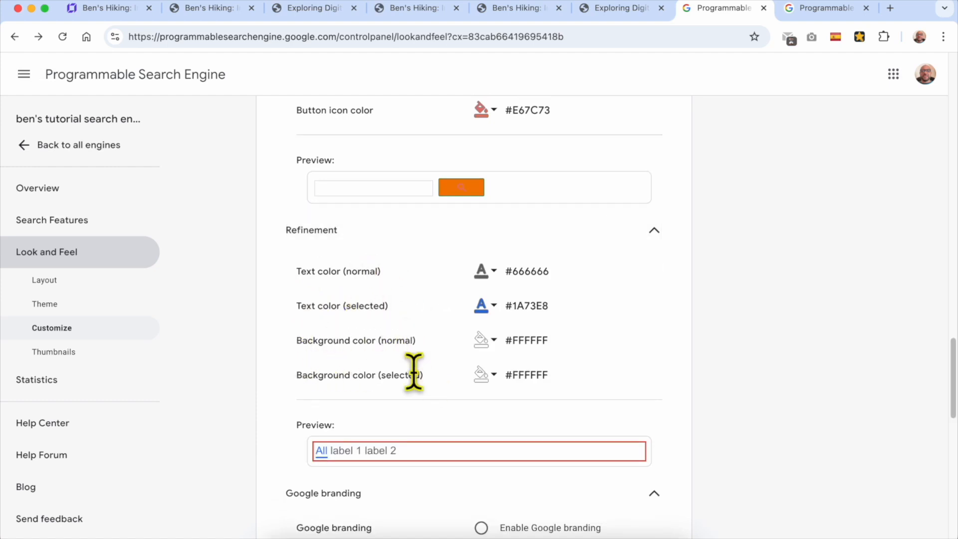
scroll(438, 381, down, 5)
scroll(369, 309, down, 2)
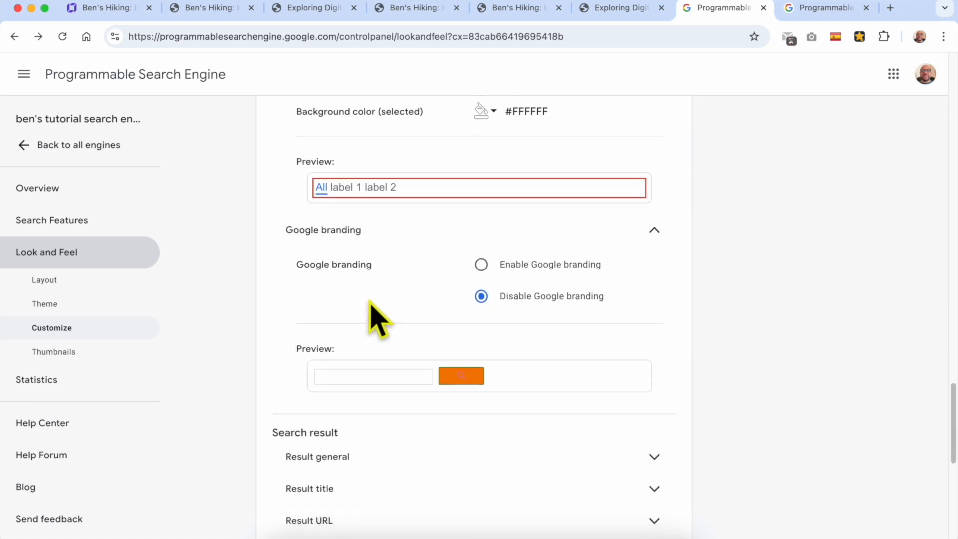
Expand the general Search result settings and read through the normal and hover border and background color options
scroll(389, 279, down, 2)
scroll(399, 274, down, 3)
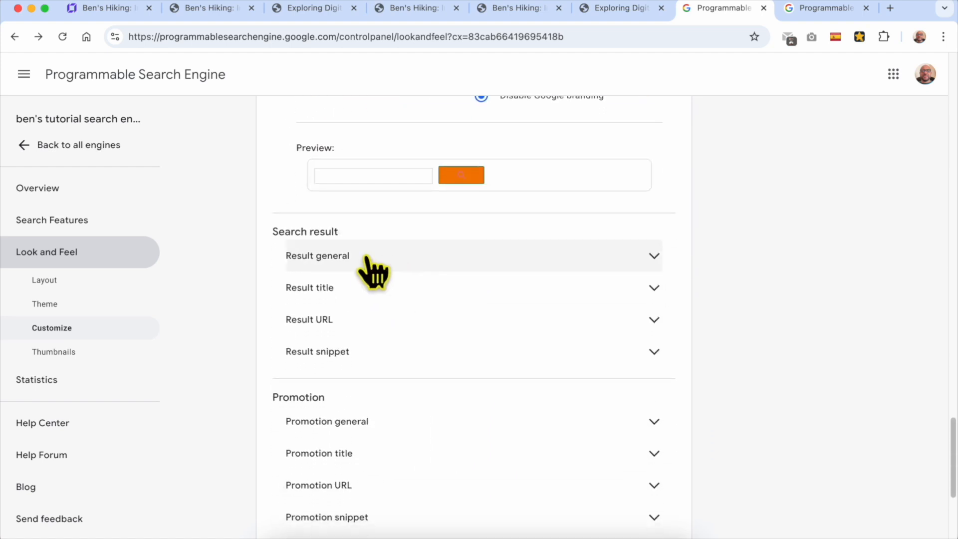
drag(271, 234, 357, 250)
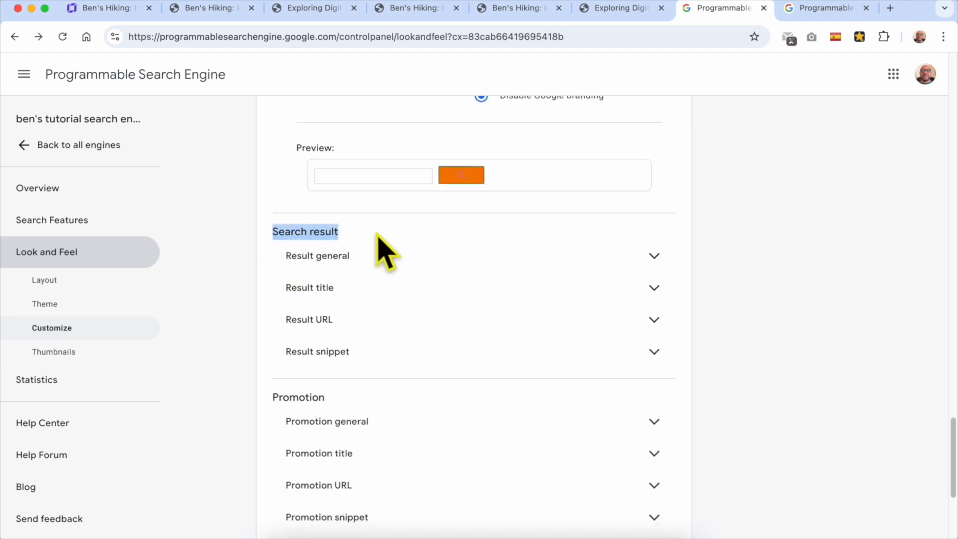
click(369, 262)
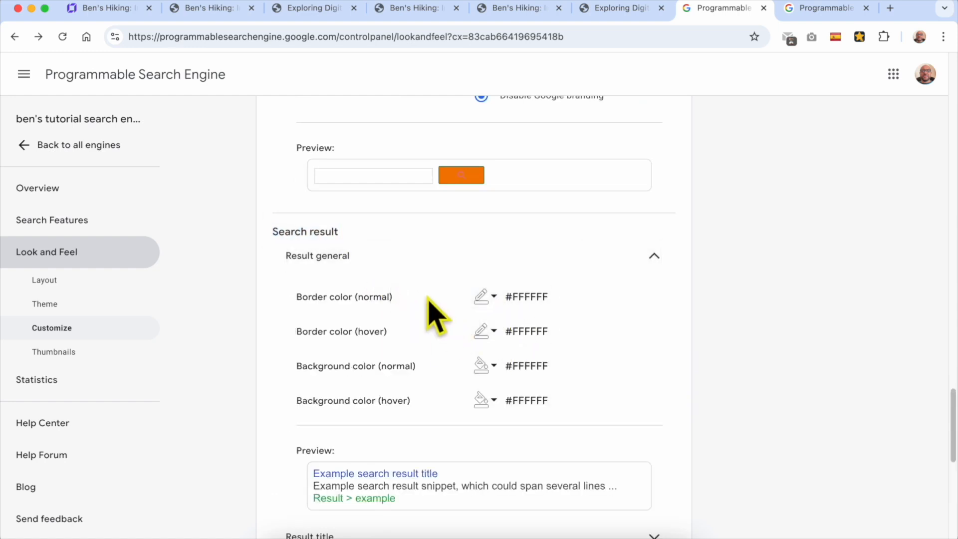
scroll(436, 319, down, 2)
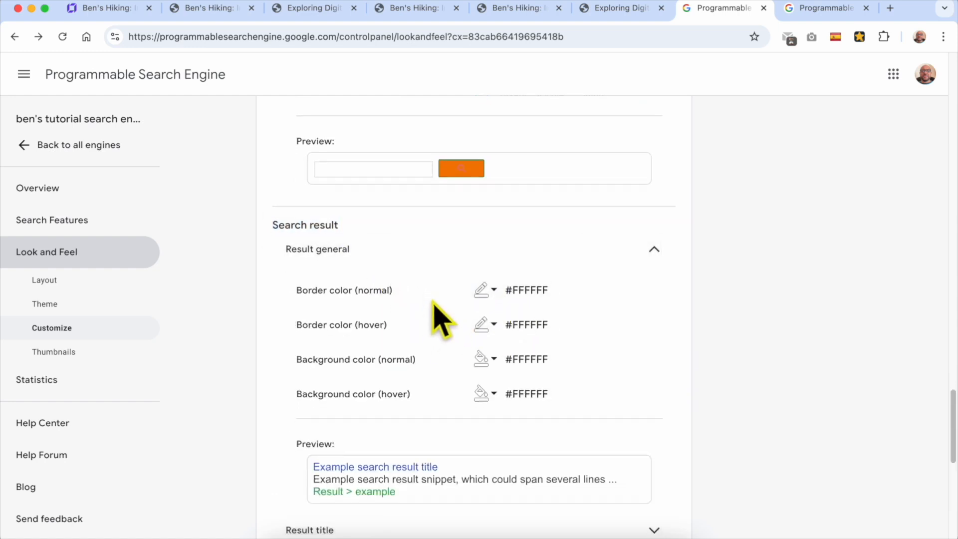
drag(293, 249, 388, 283)
drag(393, 250, 355, 254)
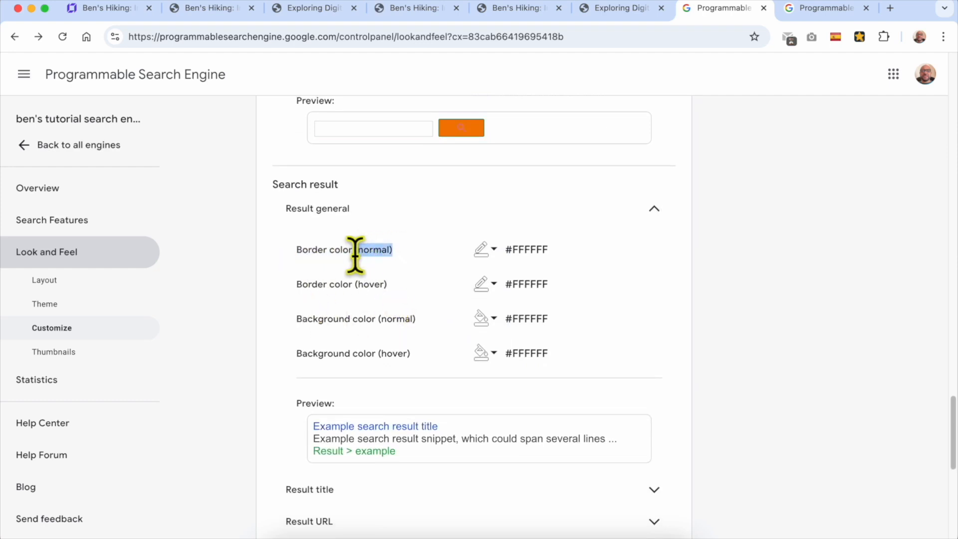
drag(387, 284, 357, 285)
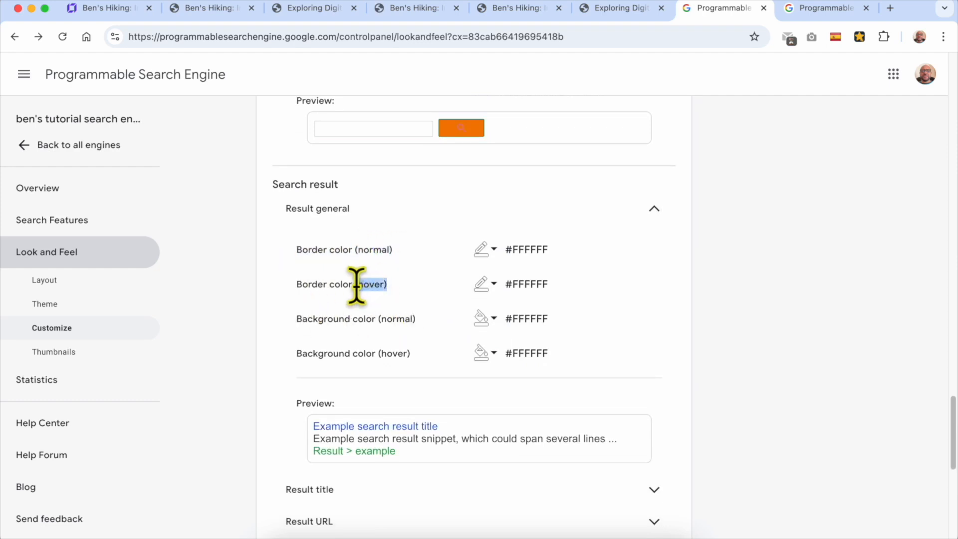
scroll(438, 319, down, 3)
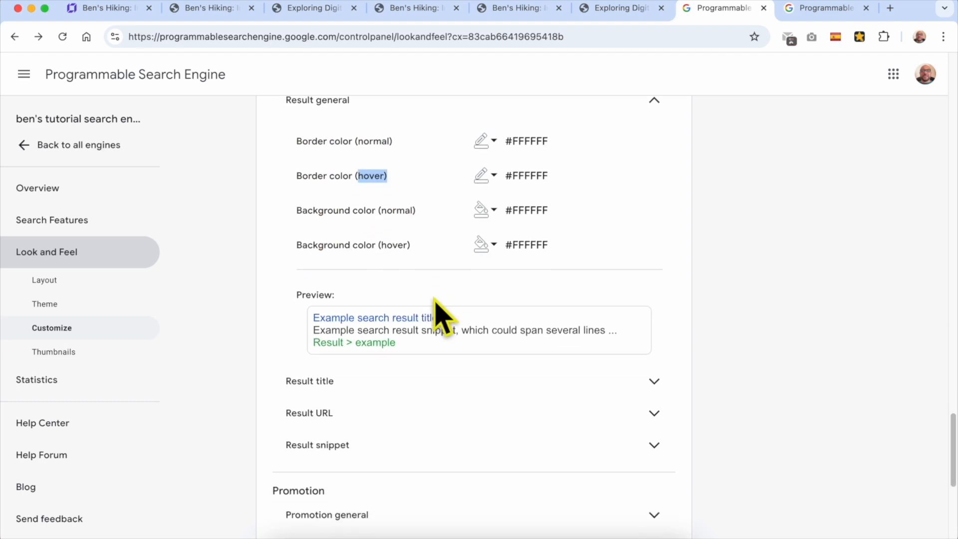
Expand the Result title and Result URL settings and examine their color options, URL formats and previews
click(392, 346)
scroll(399, 359, down, 6)
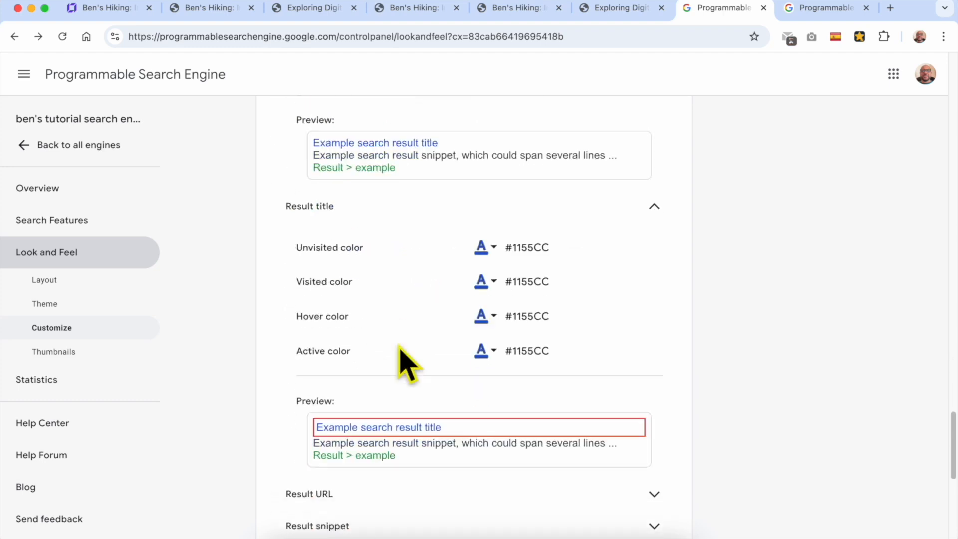
click(386, 353)
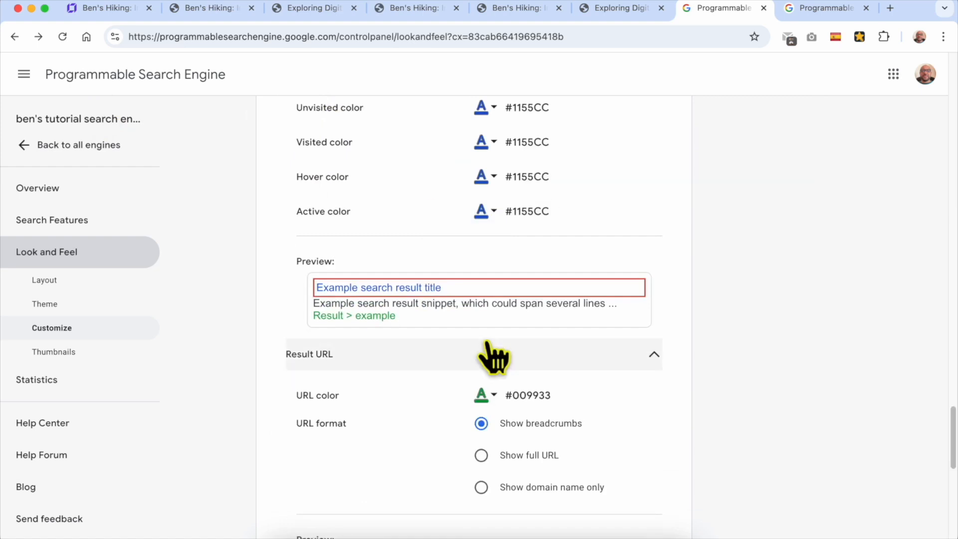
scroll(437, 282, down, 3)
scroll(443, 290, down, 2)
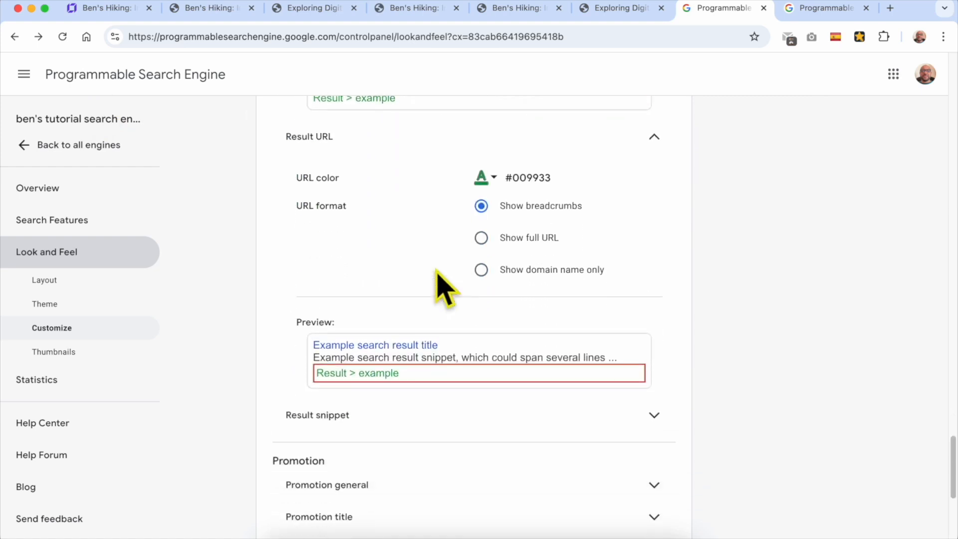
Expand the hosted page's Logo settings and view the logo image URL entry without adding an image
scroll(437, 270, down, 7)
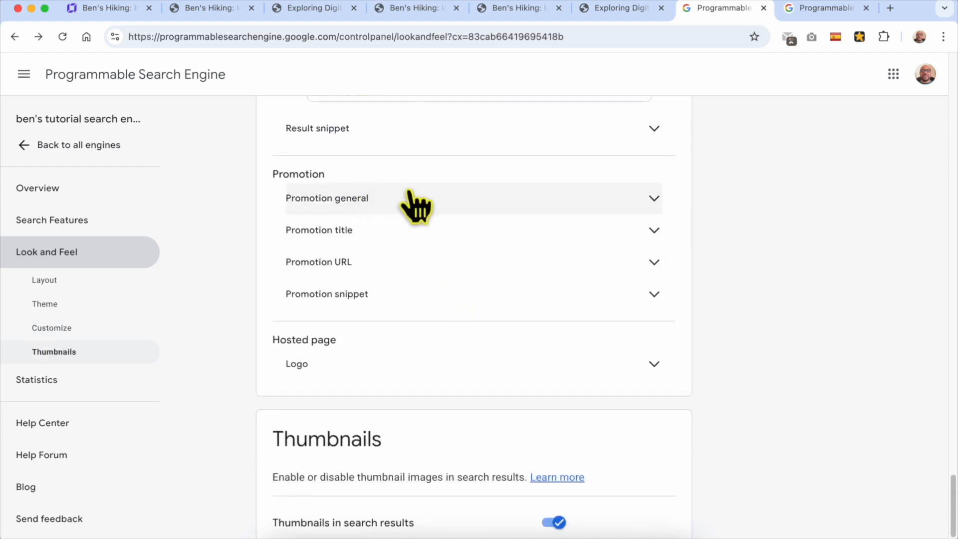
scroll(417, 214, down, 1)
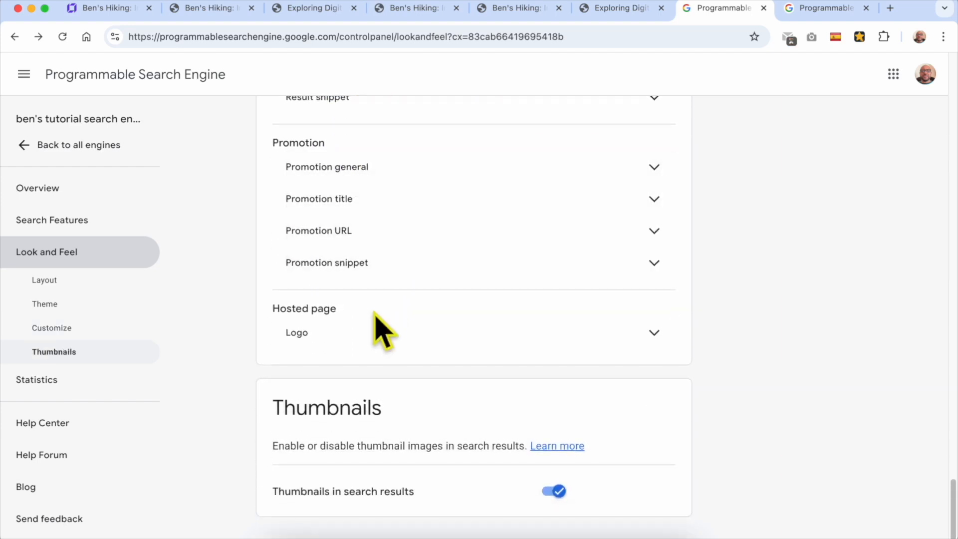
click(320, 340)
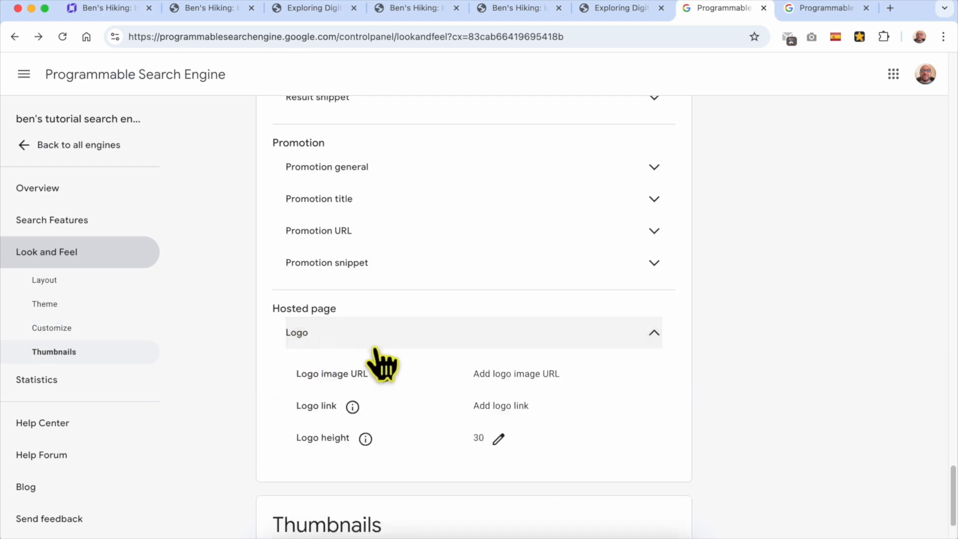
click(497, 373)
click(497, 355)
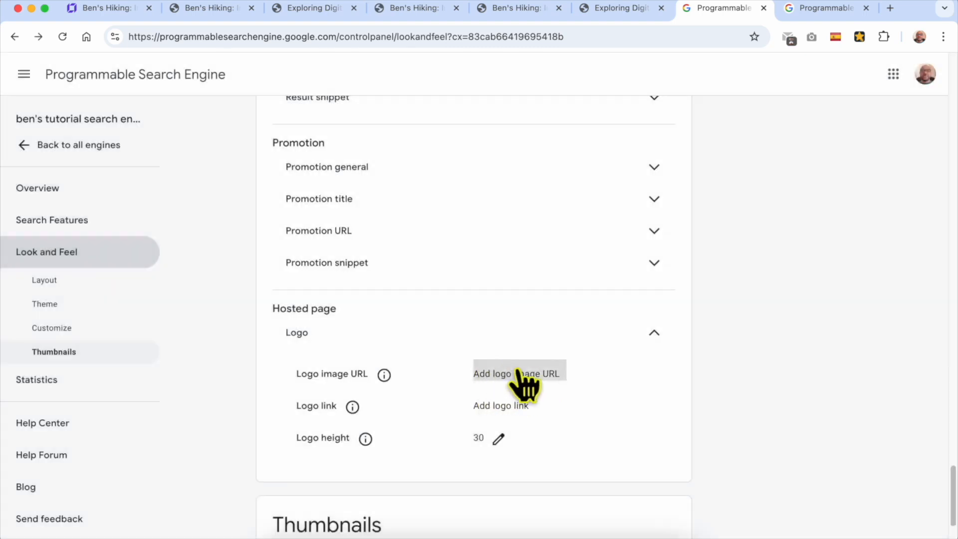
click(505, 376)
click(448, 293)
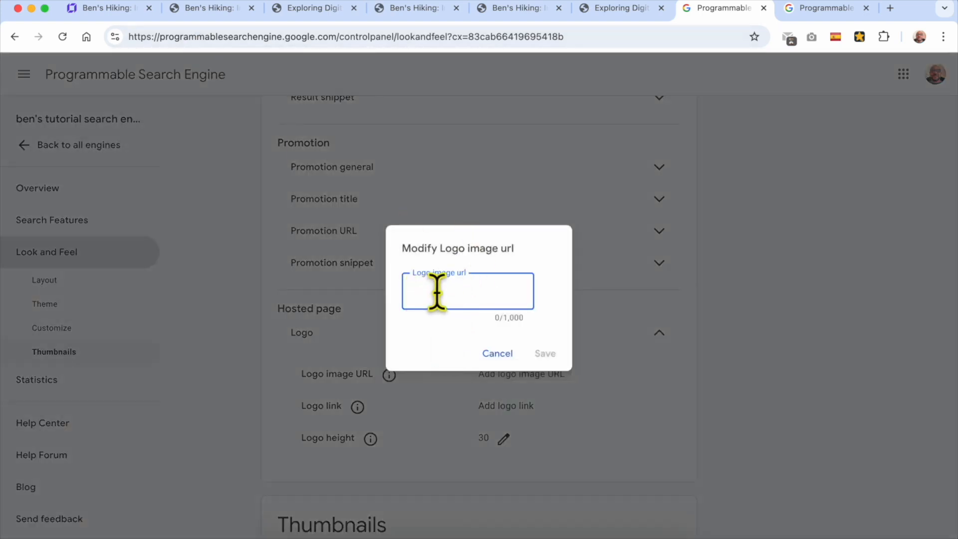
click(499, 353)
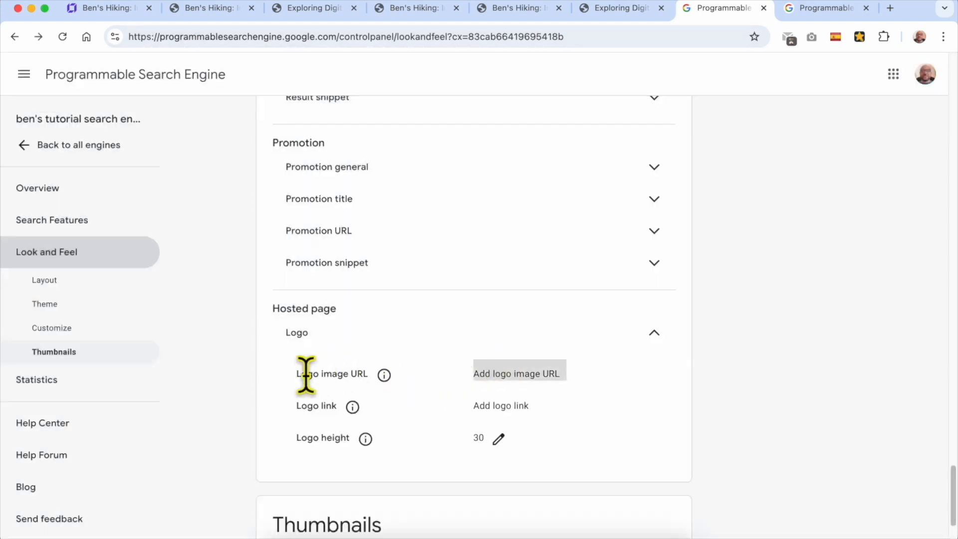
drag(292, 379, 318, 375)
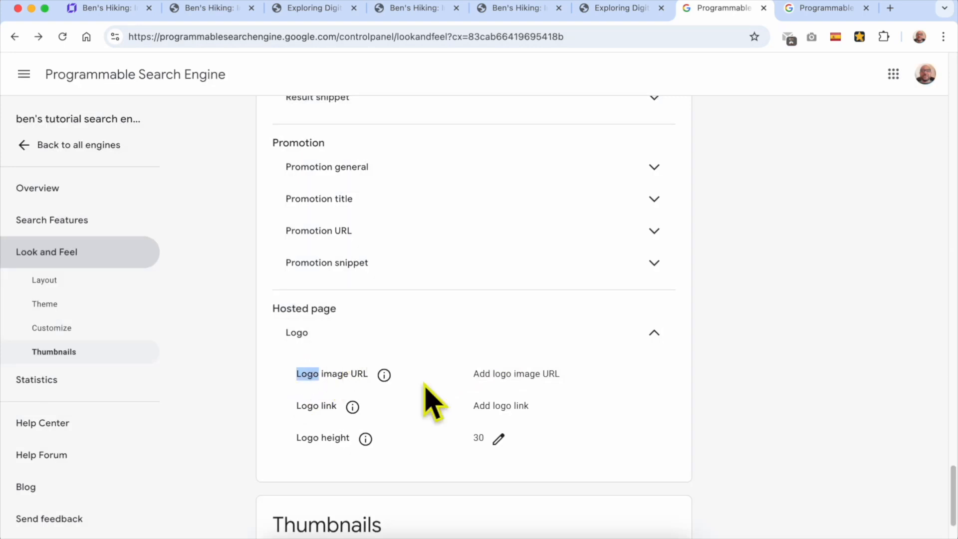
View the logo link and logo height entries of the hosted page without changing either of them
click(490, 407)
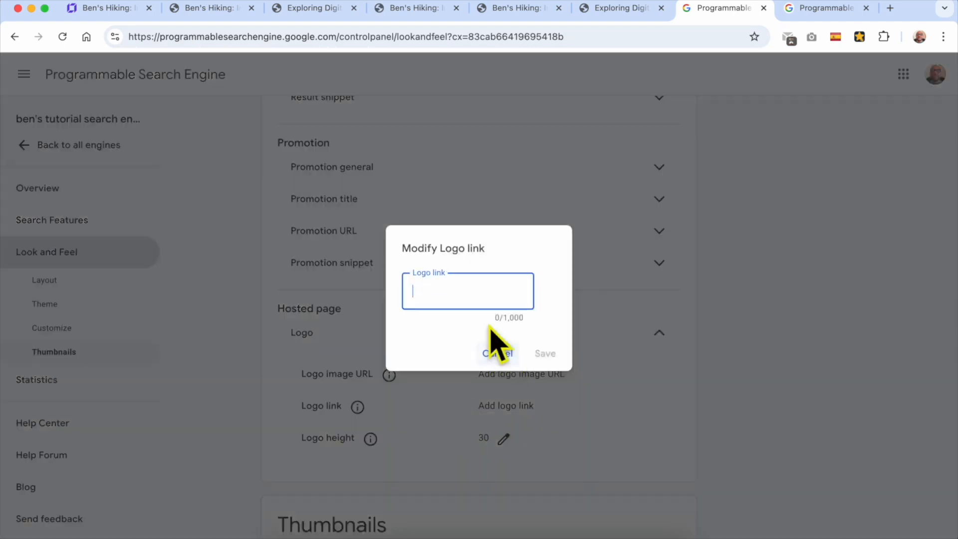
click(499, 354)
scroll(498, 419, down, 2)
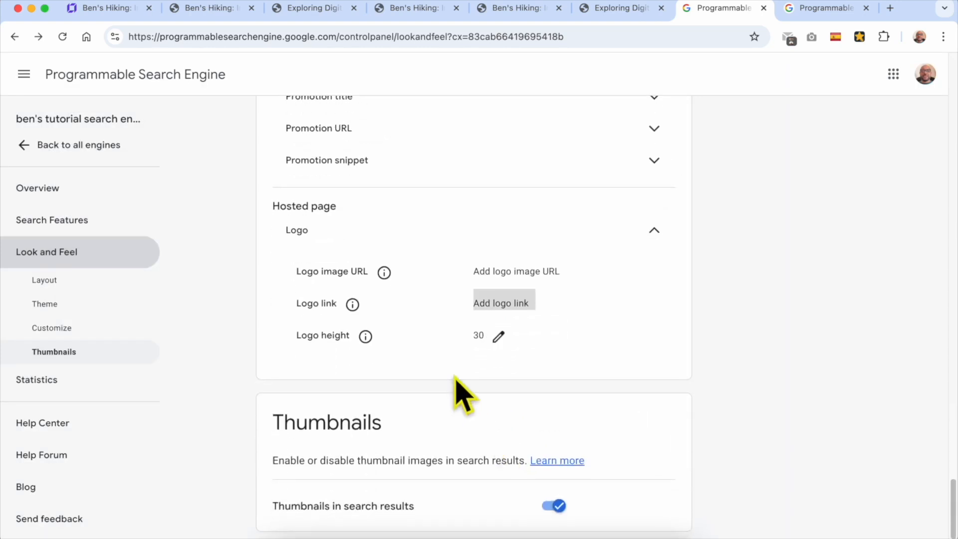
click(500, 337)
click(498, 353)
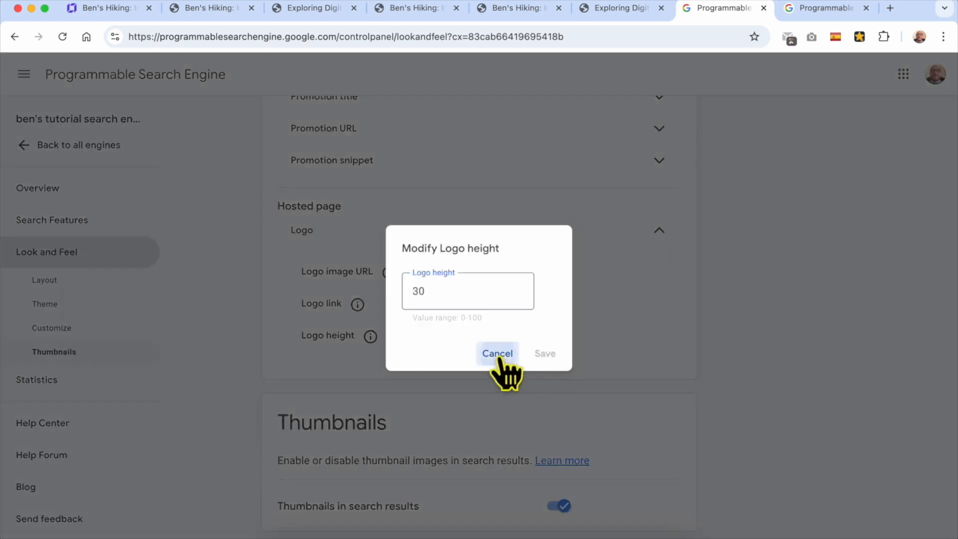
Switch thumbnails in search results off and back on, viewing the live site and closing the public search page in between
scroll(516, 379, down, 1)
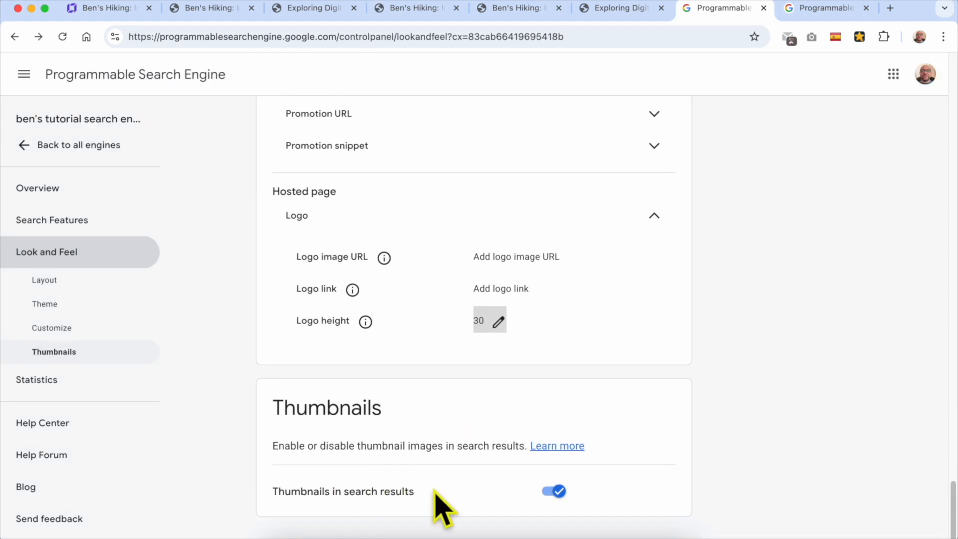
click(559, 491)
click(220, 9)
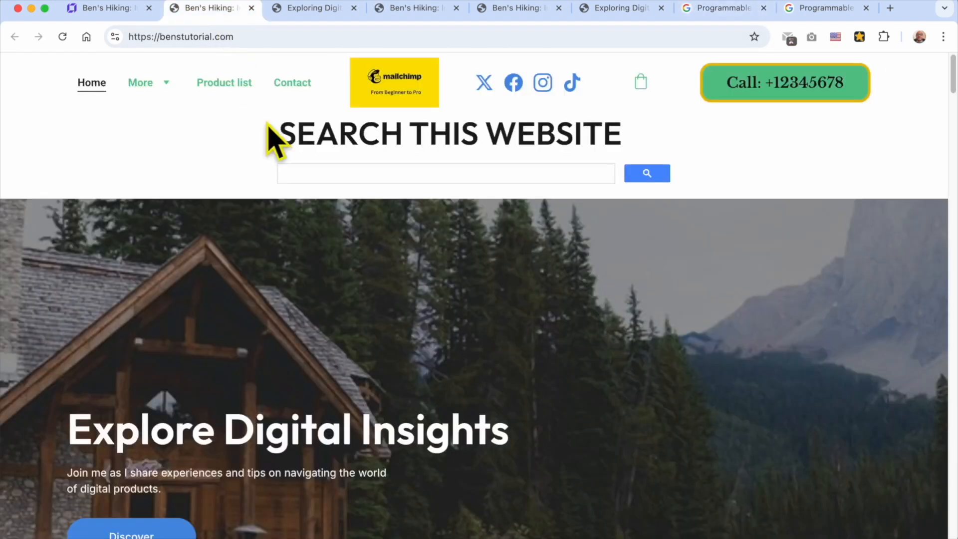
click(818, 10)
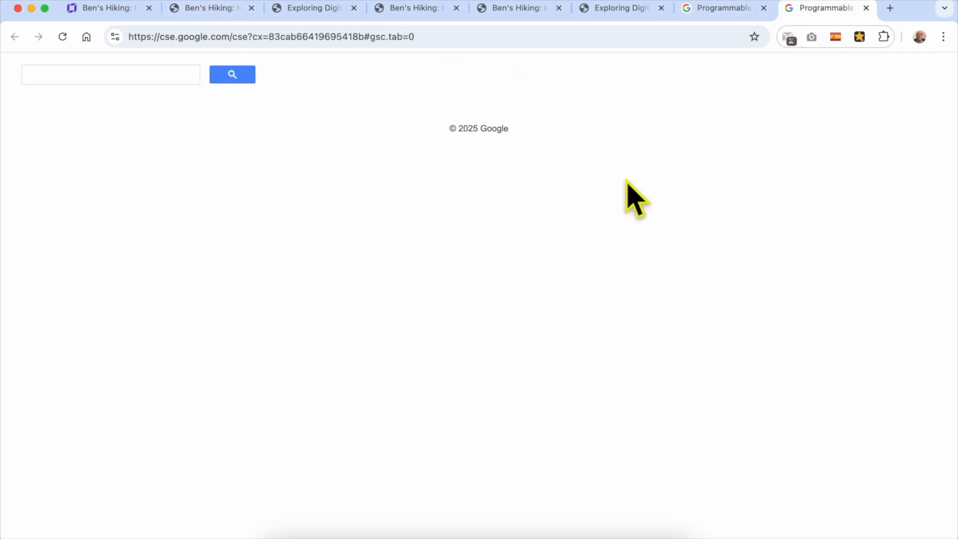
click(707, 10)
click(865, 8)
click(552, 491)
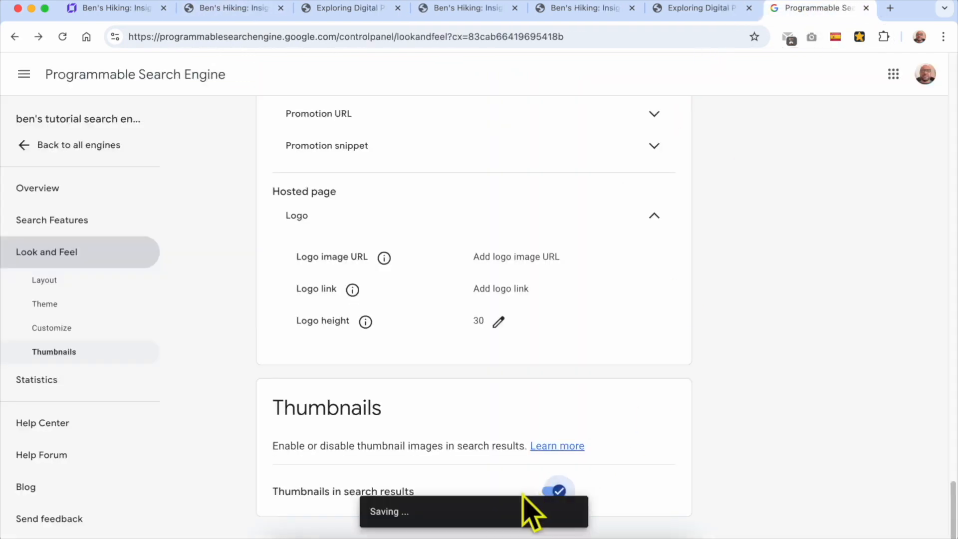
Search the live benstutorial.com site for "digital products" and examine the thumbnails in the results
click(234, 9)
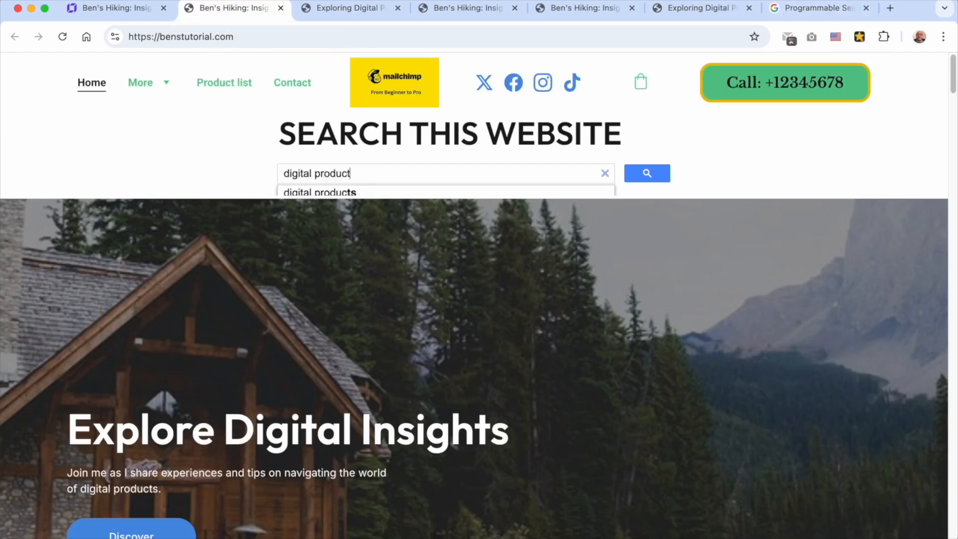
key(Return)
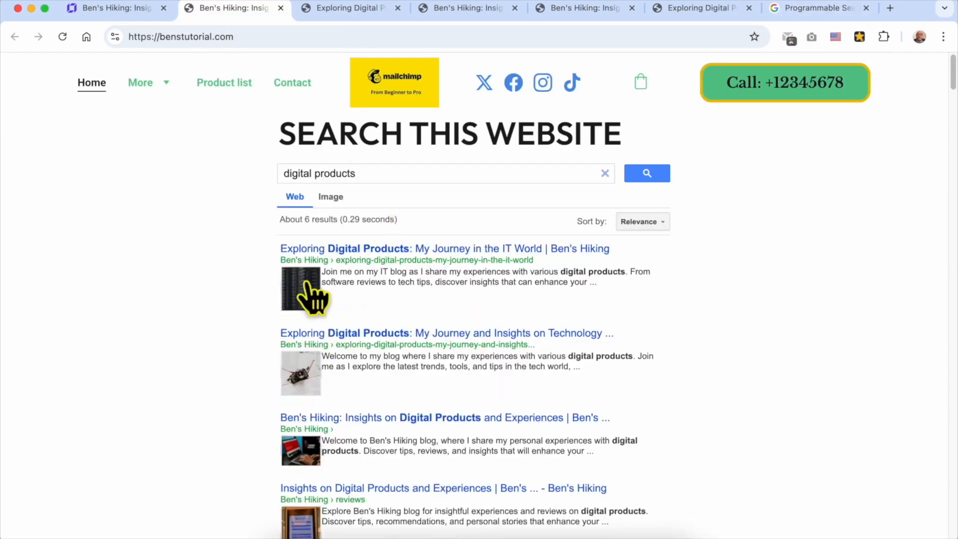
scroll(377, 280, down, 3)
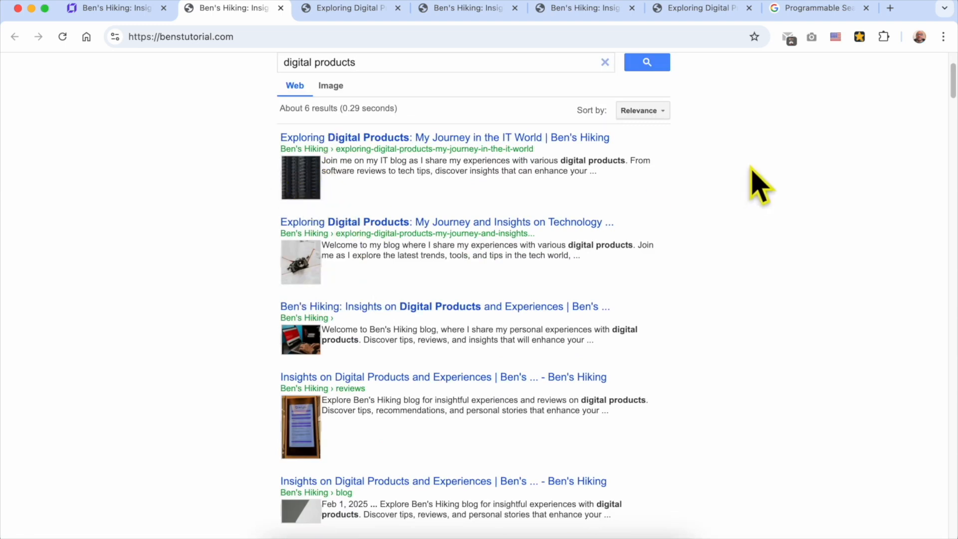
scroll(577, 167, up, 2)
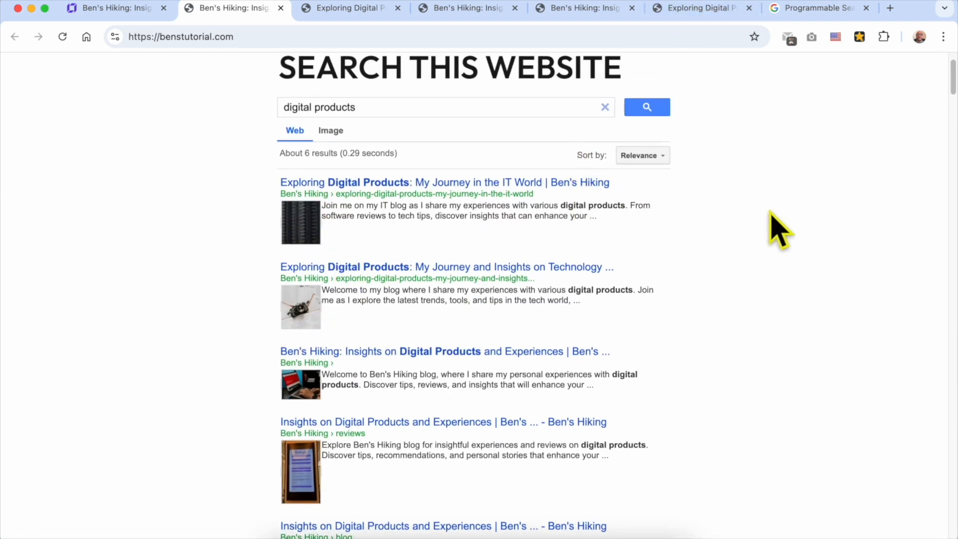
scroll(785, 230, up, 2)
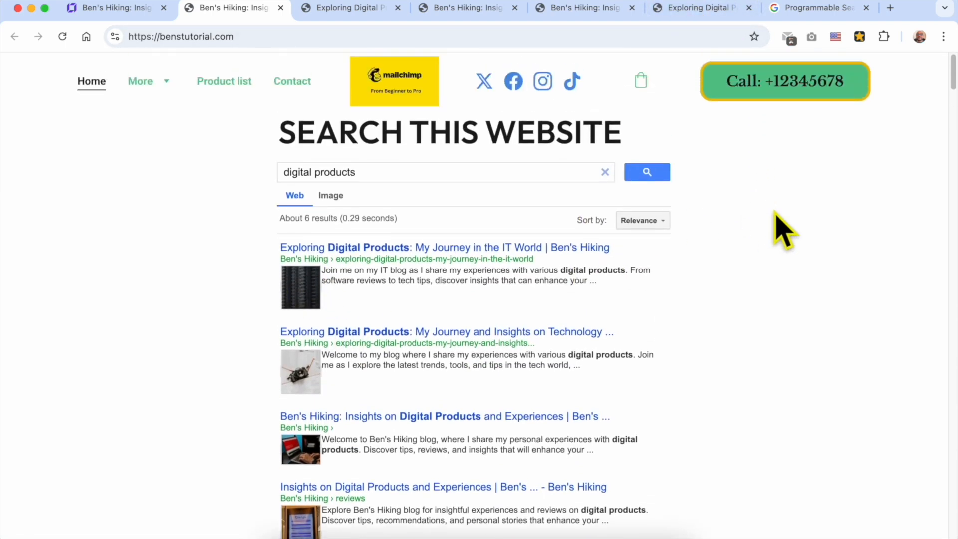